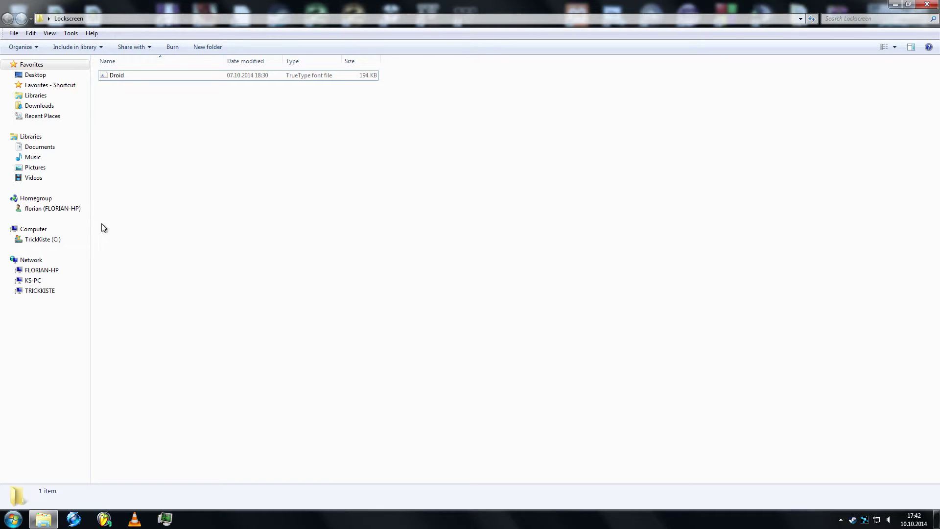
Preview the Droid font file, then close the preview
left_click(112, 76)
left_click(168, 137)
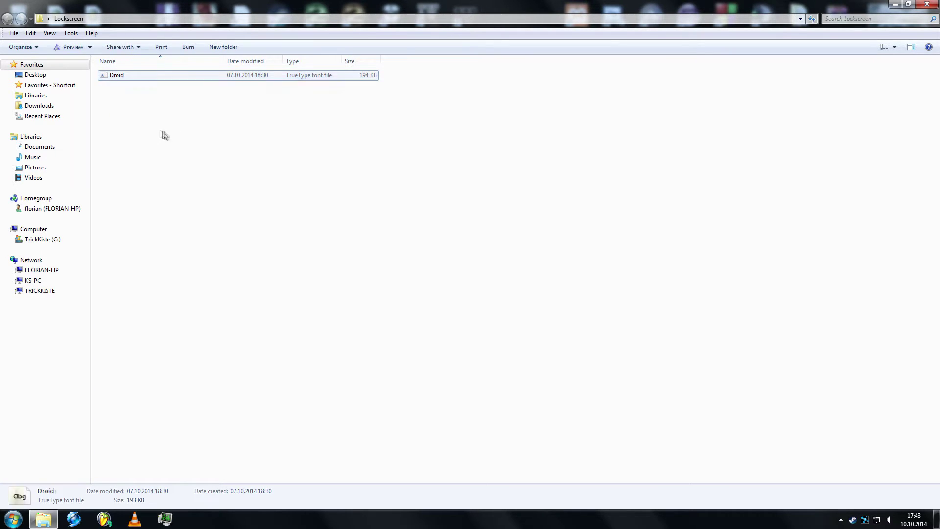
left_click(115, 76)
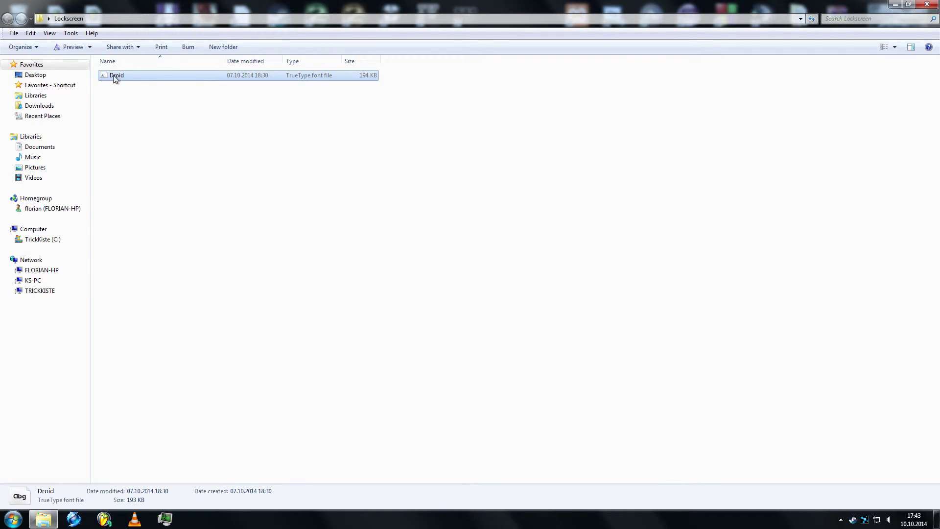
double_click(118, 76)
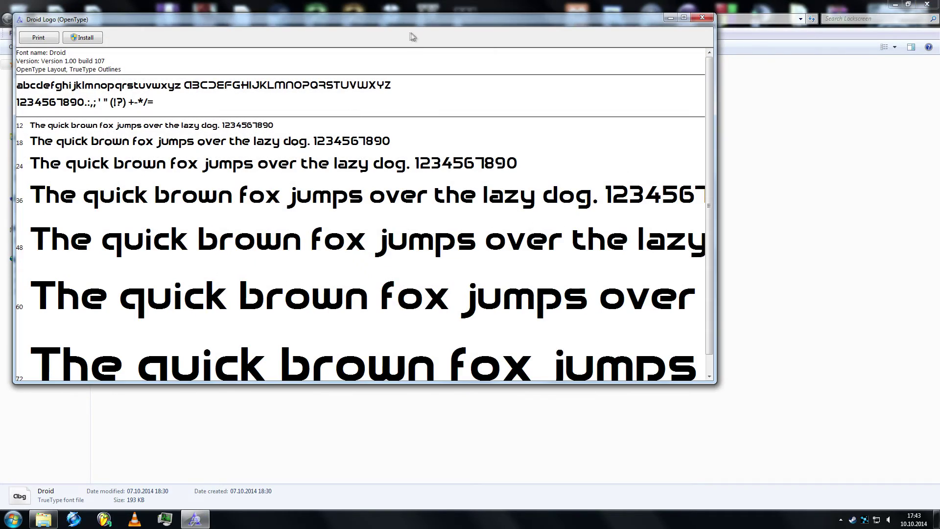
mouse_move(416, 37)
left_mouse_down()
mouse_move(532, 58)
mouse_move(484, 34)
left_mouse_up()
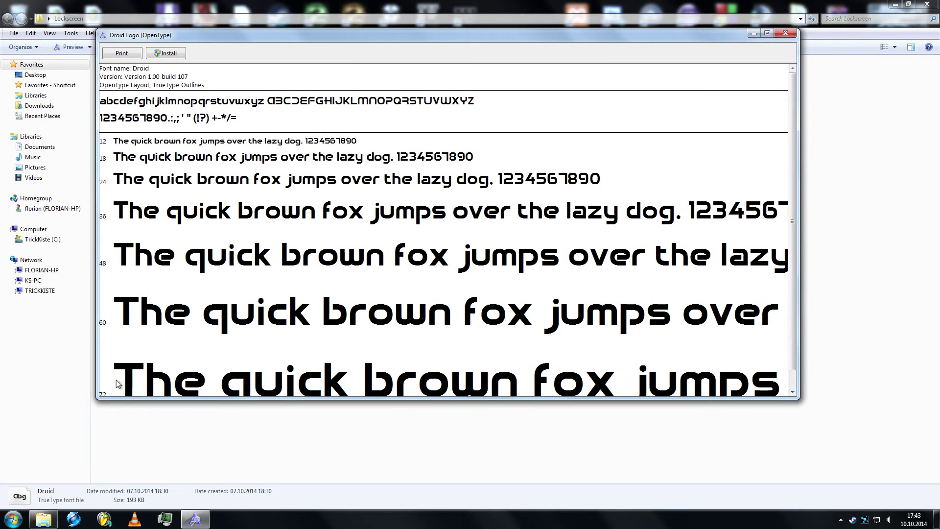
scroll(793, 287, "down", 1)
scroll(793, 287, "up", 1)
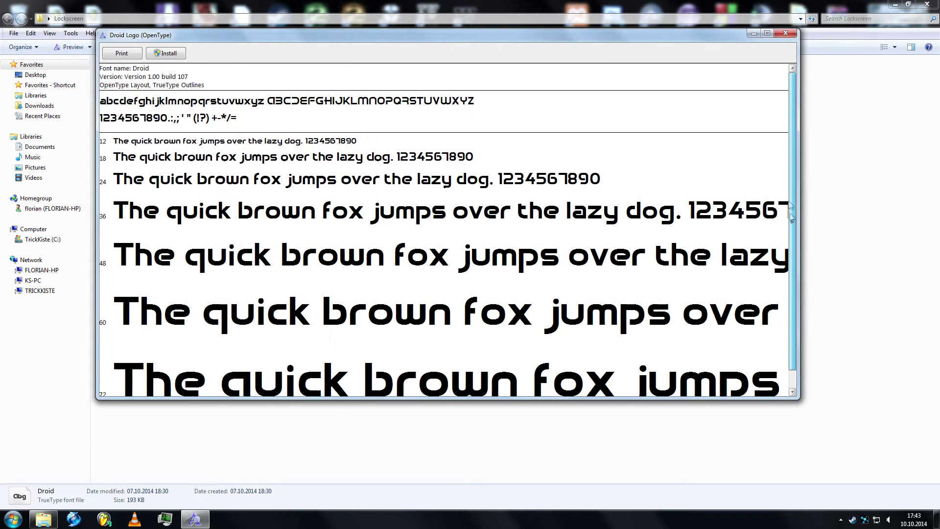
left_click(786, 34)
Create a new folder named 'script' in the Lockscreen folder
right_click(117, 101)
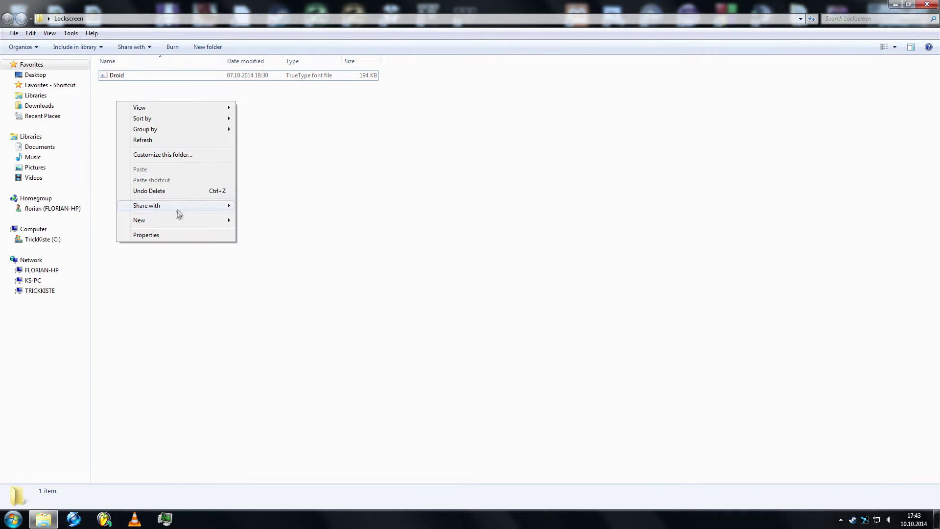
left_click(258, 221)
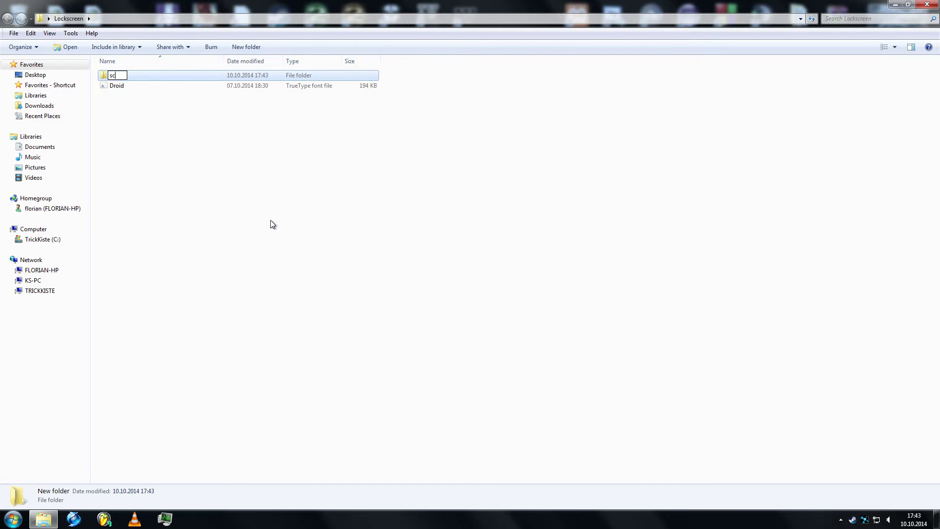
type("script")
key("Return")
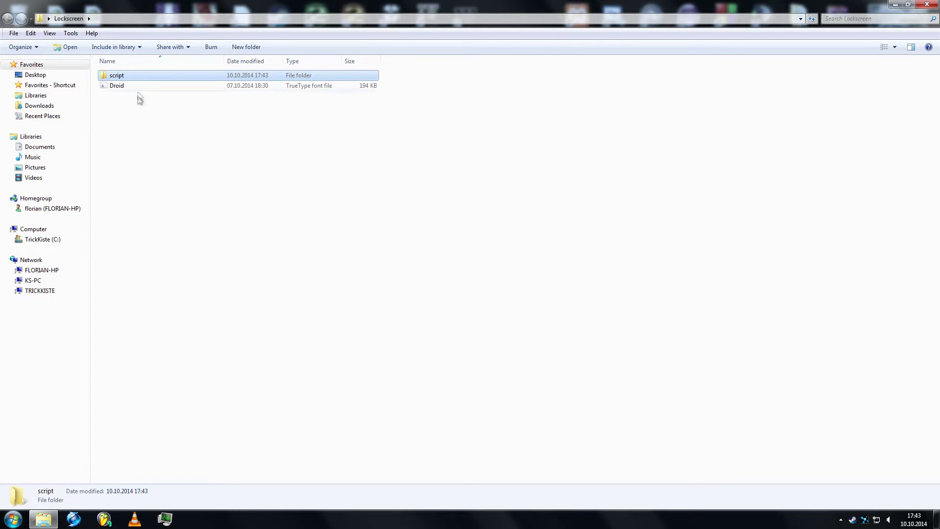
Create a text document named LockBackground.html and open it in Notepad
right_click(110, 98)
mouse_move(134, 218)
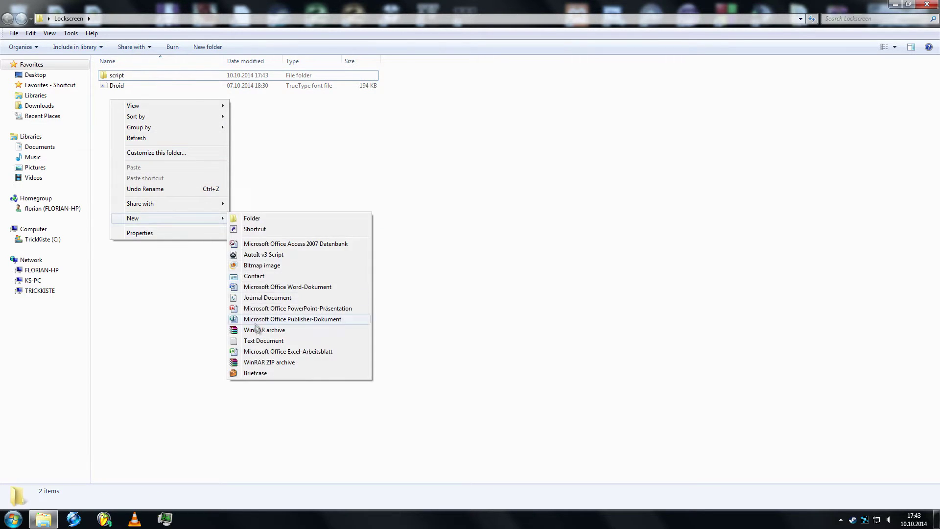
left_click(263, 341)
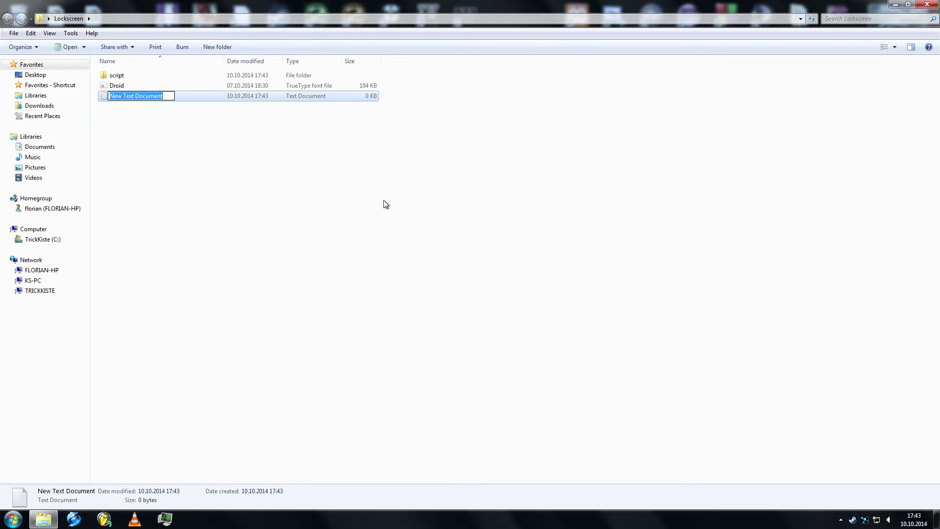
type("Lock")
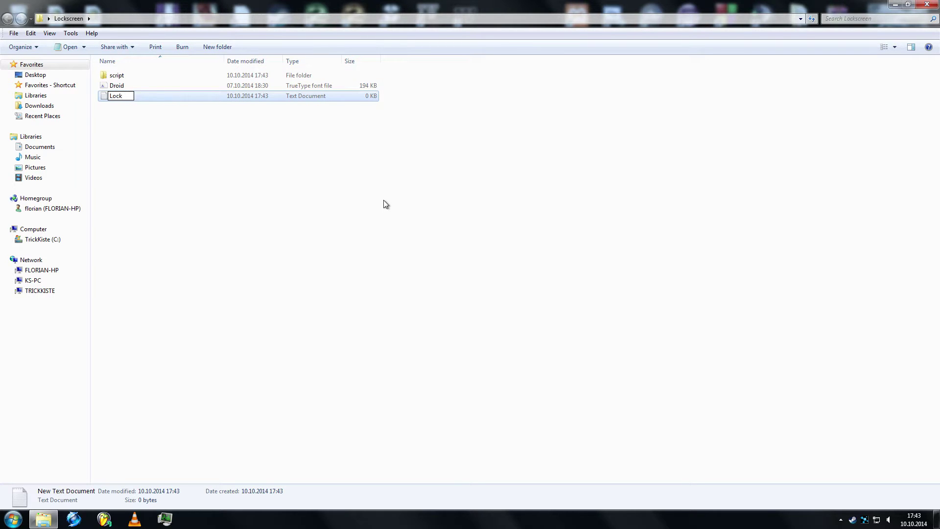
type("Background")
type(".html")
key("Return")
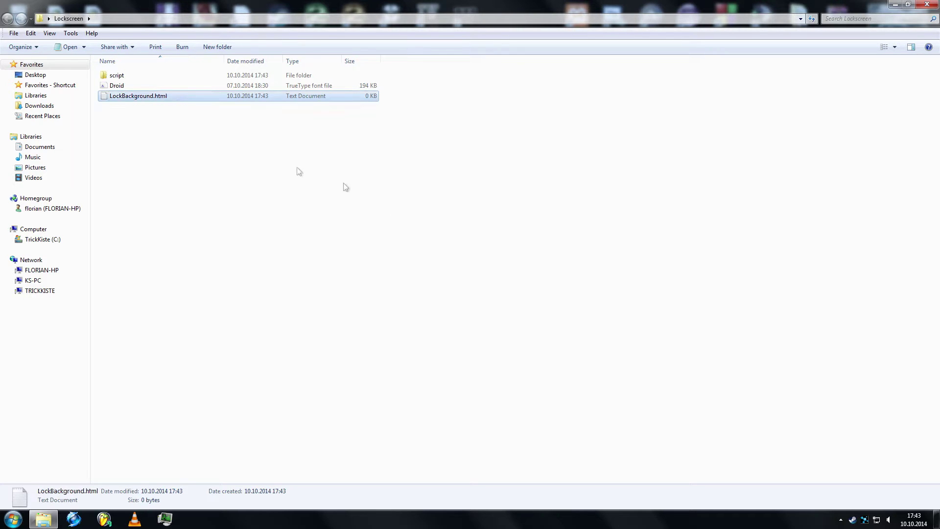
left_click(206, 136)
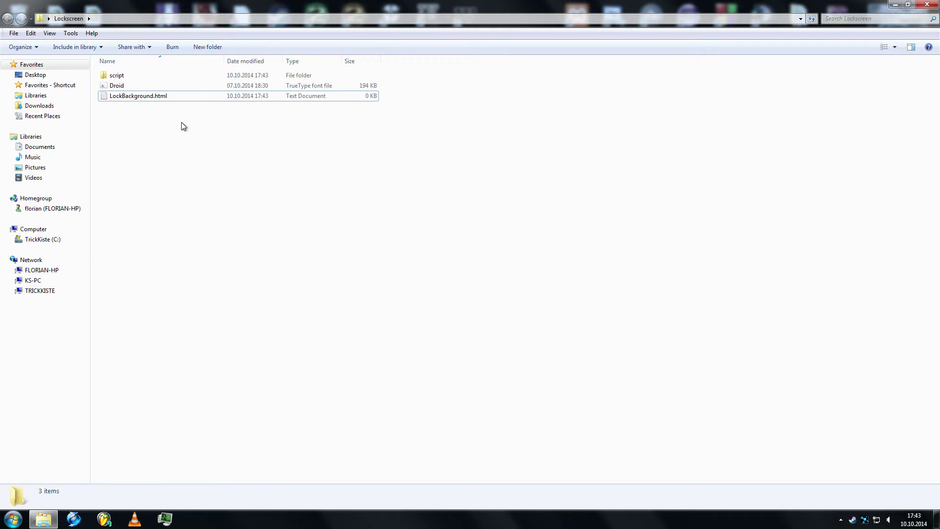
double_click(139, 96)
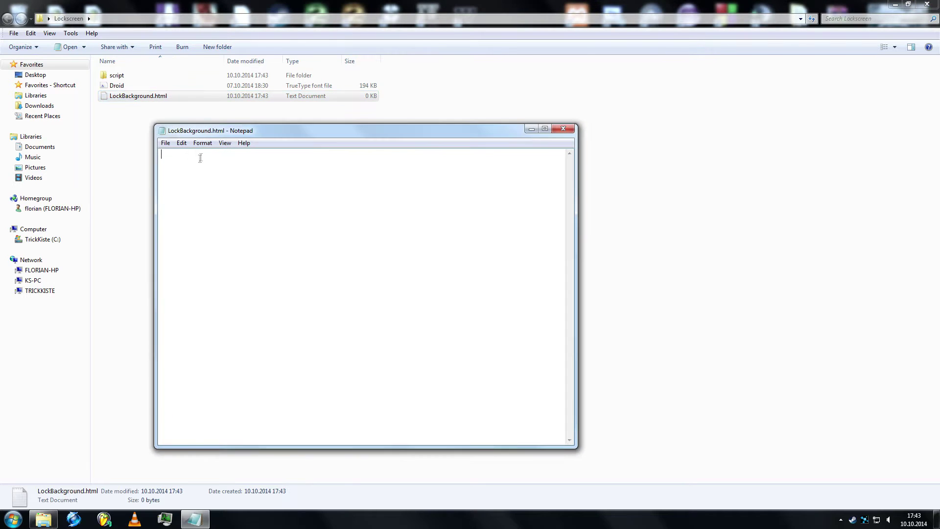
Re-save LockBackground from Notepad as a true .html file, then close Notepad
left_click(165, 142)
left_click(186, 186)
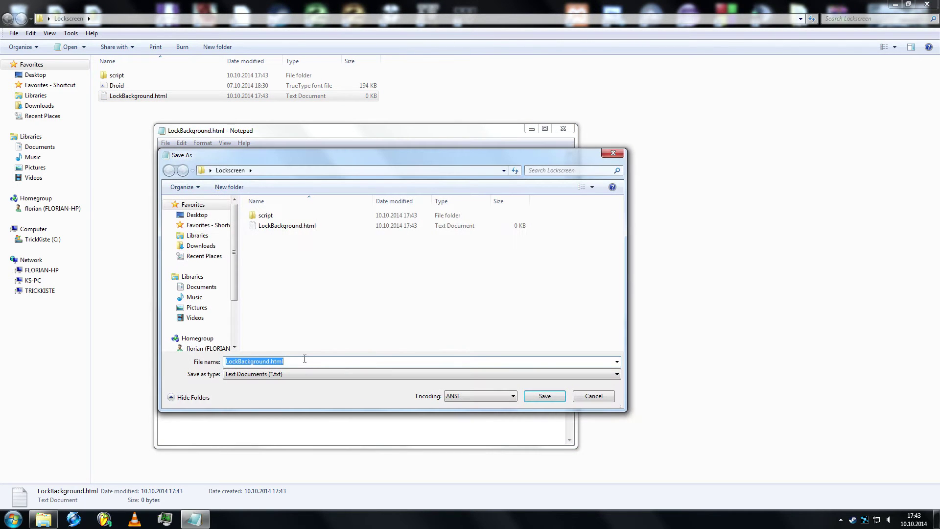
left_click_drag(284, 361, 271, 362)
key("BackSpace")
type("html")
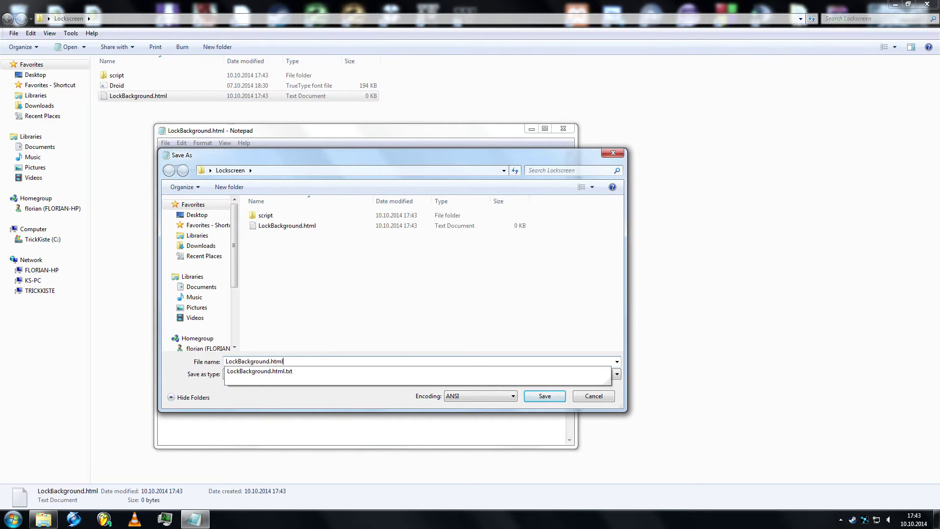
key("Return")
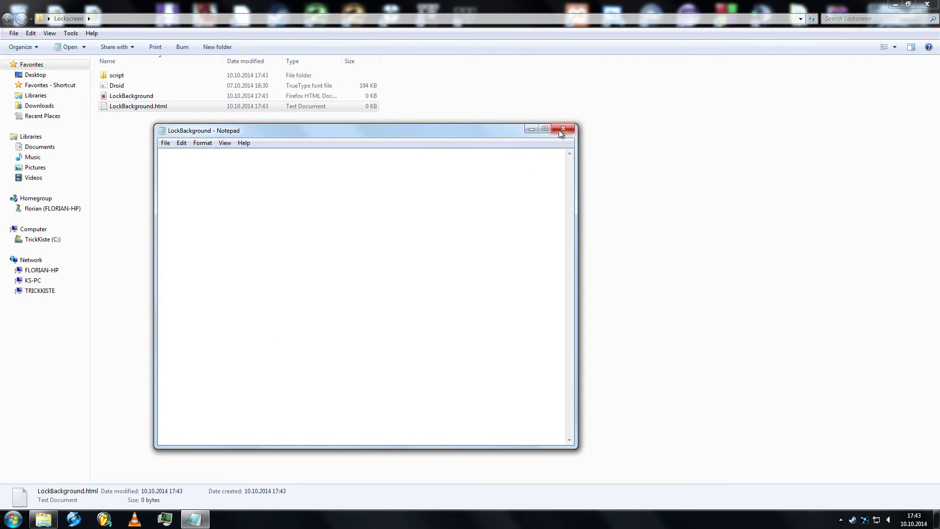
left_click(570, 130)
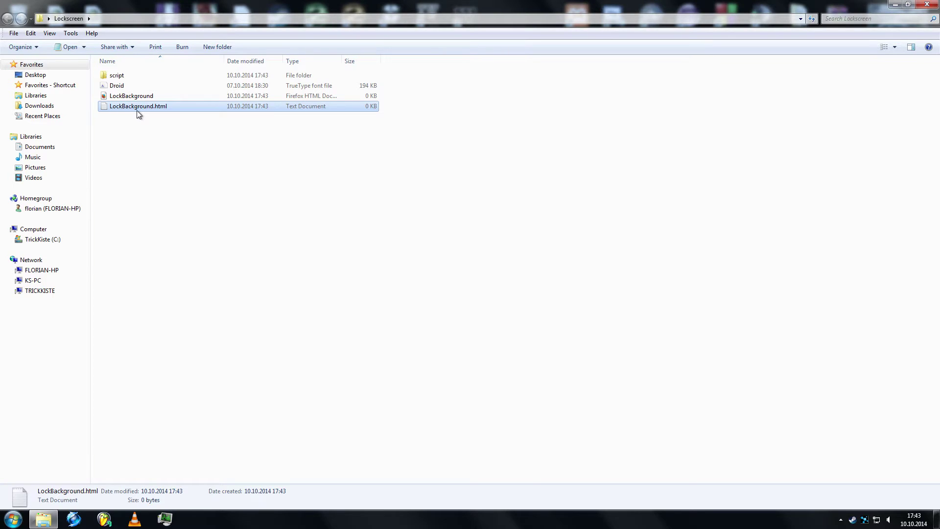
Delete the leftover LockBackground text document and open the HTML file in Notepad++
key("Delete")
key("Return")
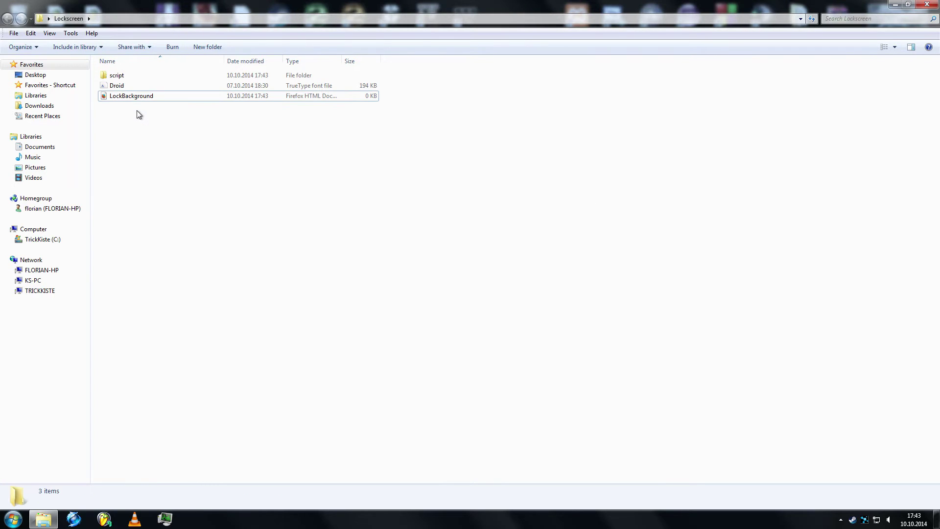
left_click(121, 97)
right_click(121, 96)
right_click(121, 96)
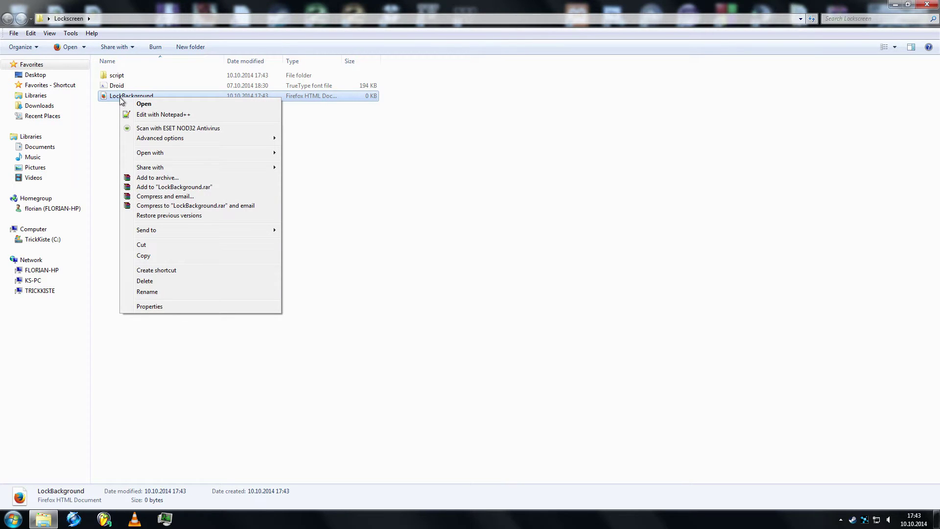
left_click(153, 115)
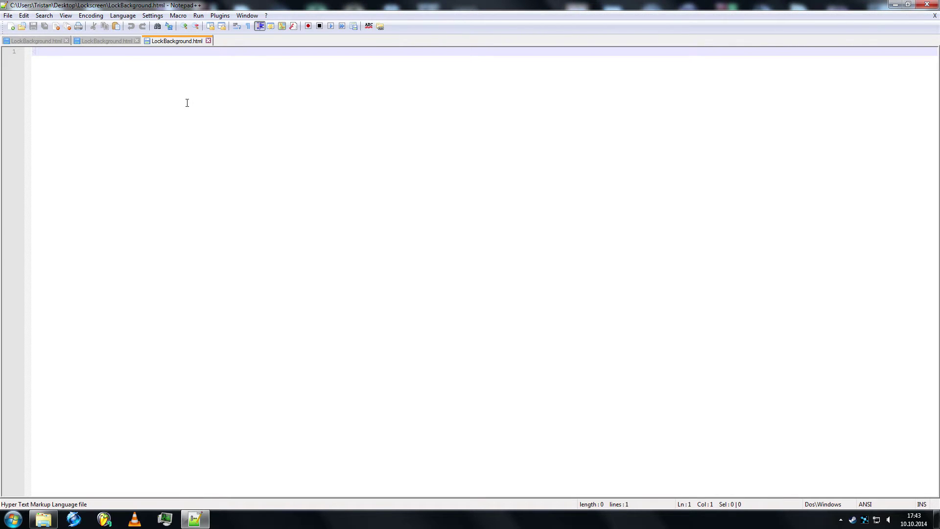
type("<html")
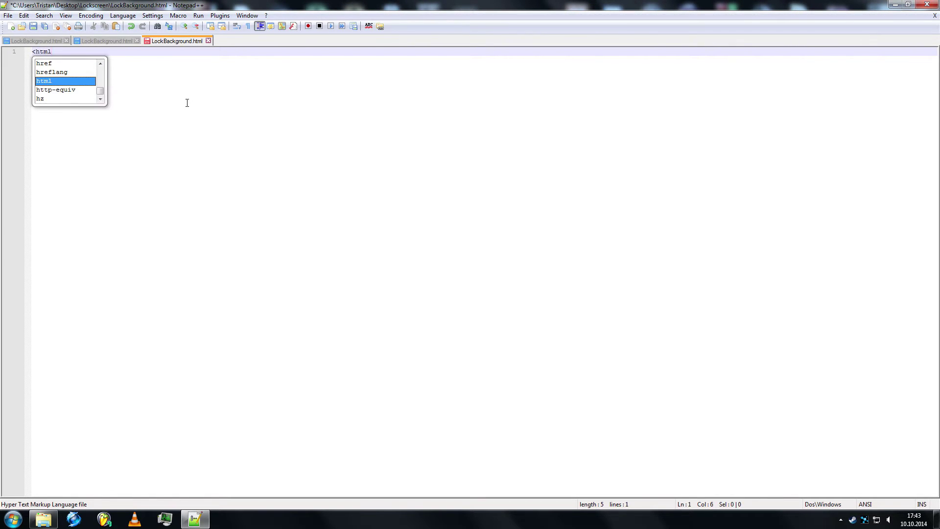
type("><")
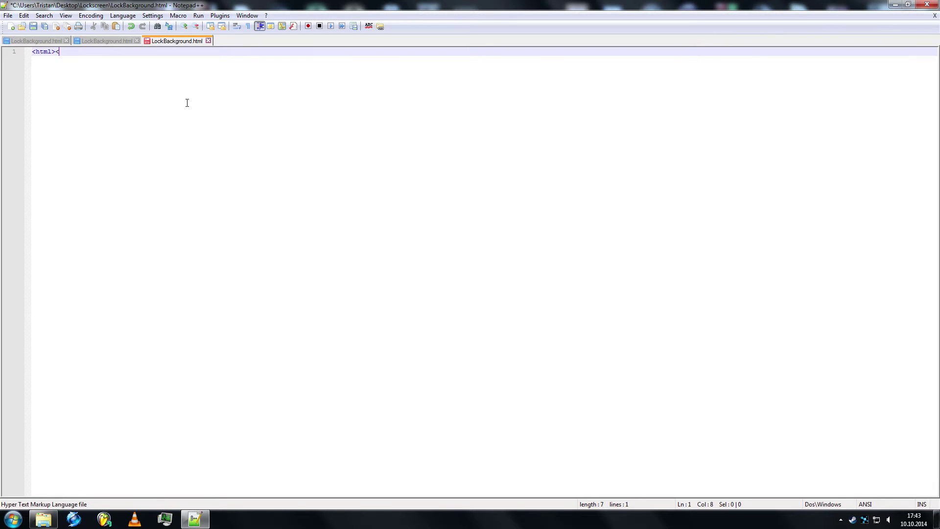
type("head>")
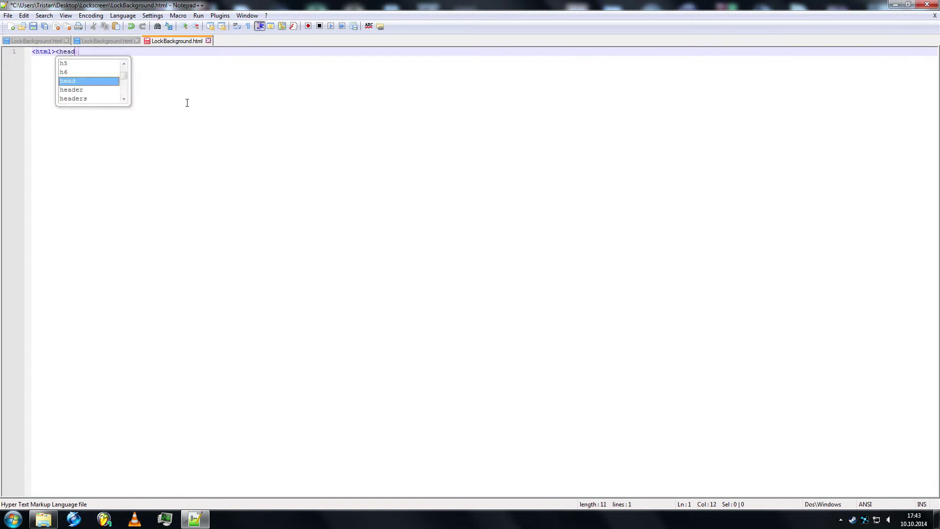
Type the html and head tags and the title 'Trick Kiste Clock', fixing the 'tile' typo
key("Return")
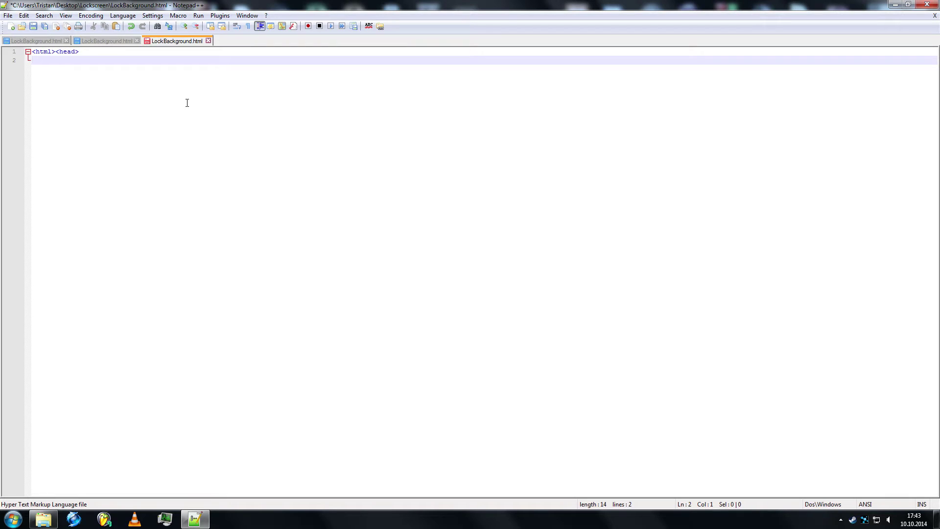
type("<")
type("title")
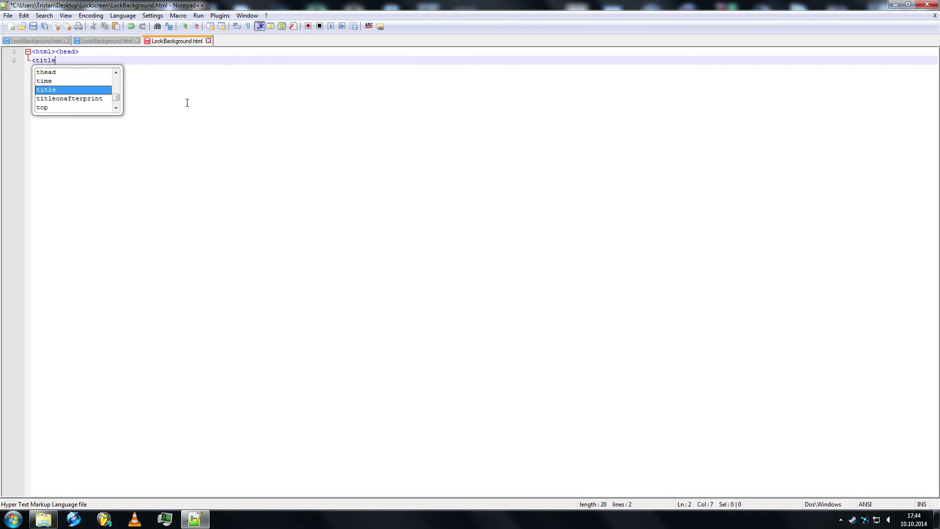
type(">")
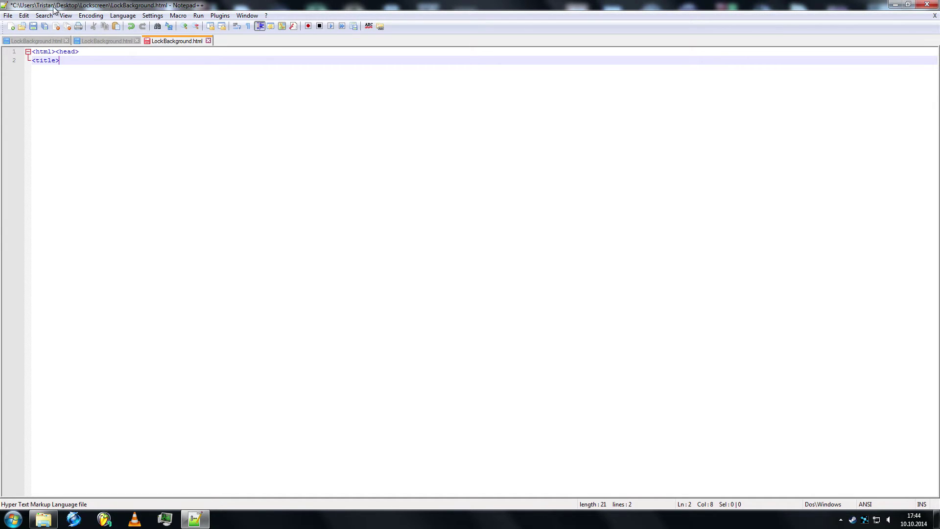
type("Trick Kiste")
type(" Clock")
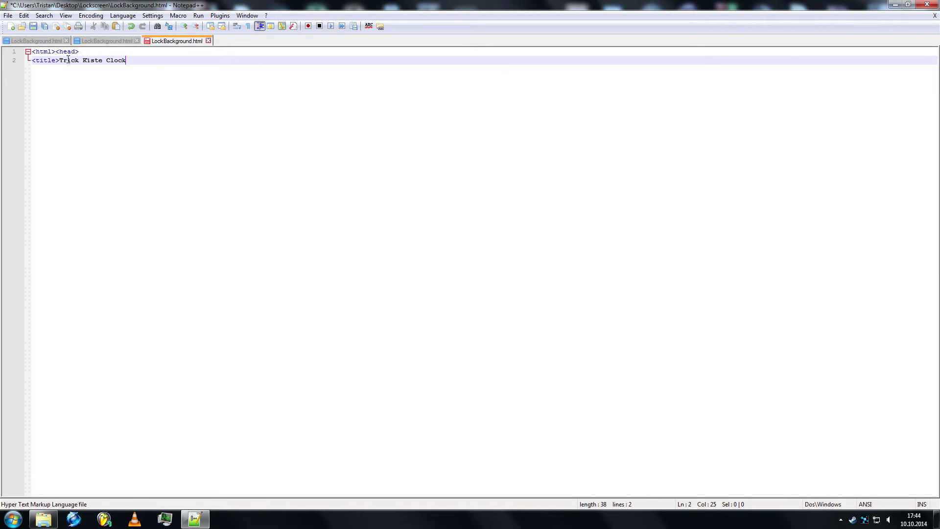
type("<>")
type("/tile")
left_click(158, 60)
key("Left")
key("Left")
key("Left")
type("t")
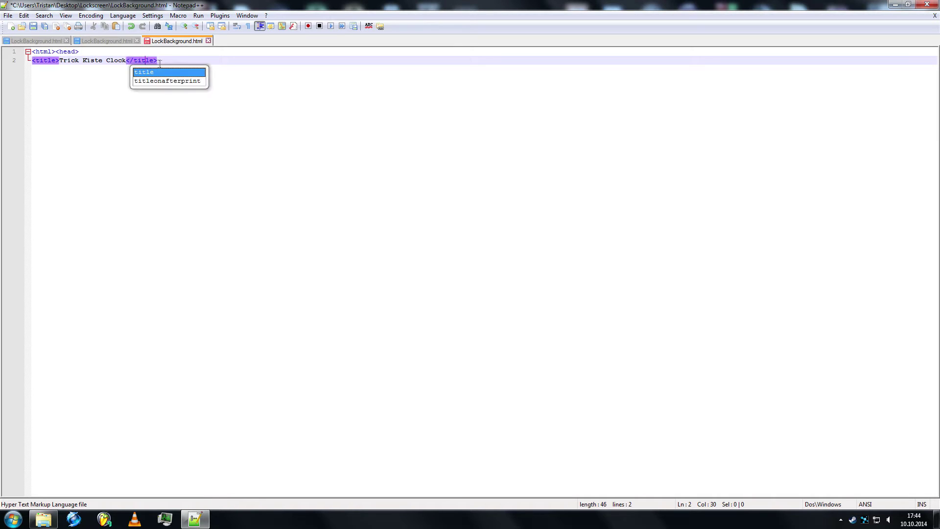
left_click(176, 60)
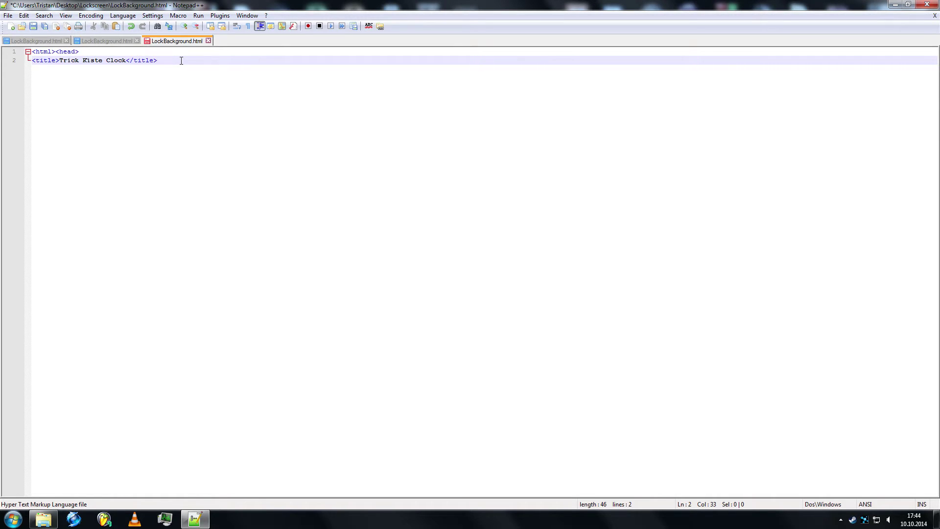
key("Return")
key("Return")
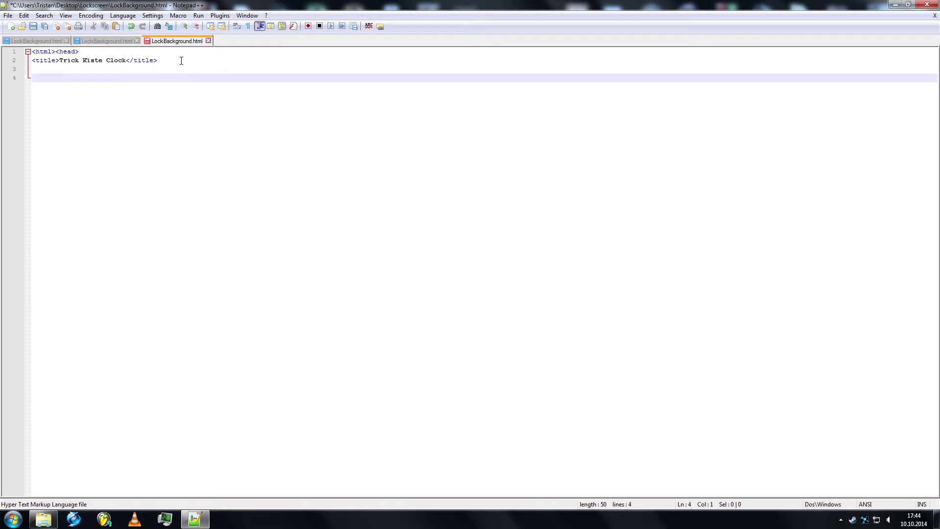
type("<")
type("style>")
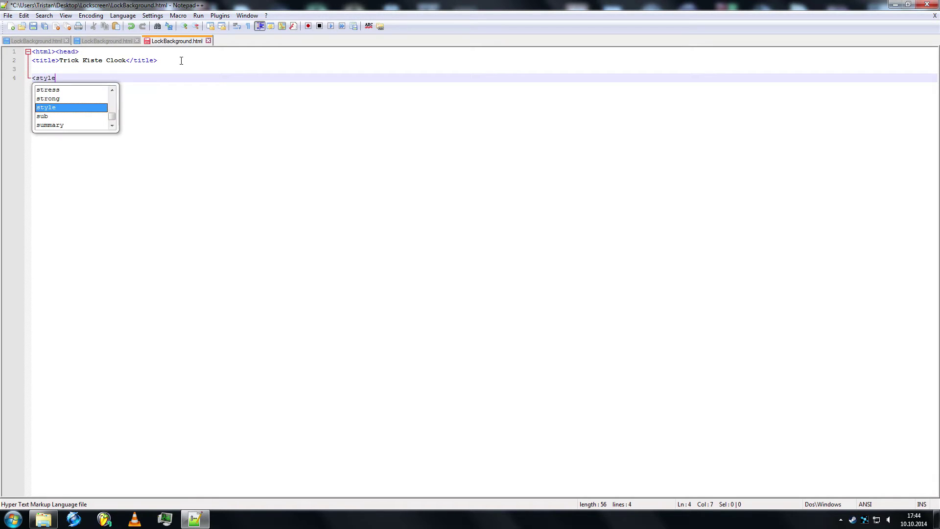
key("Return")
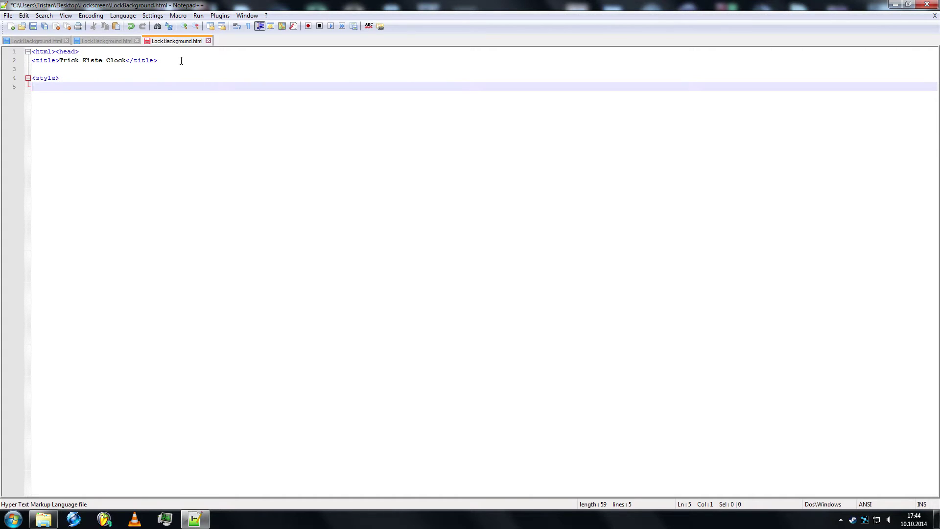
key("BackSpace")
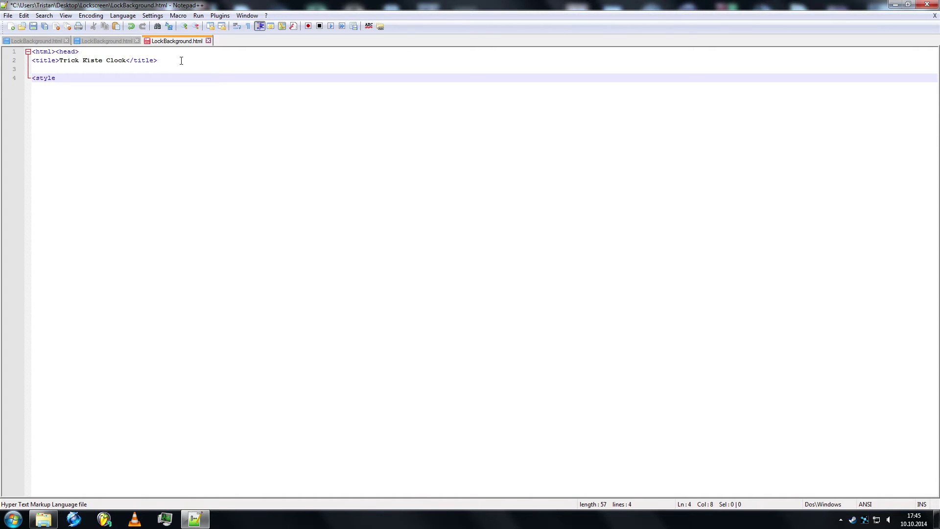
type("type=\"")
type("text/")
type("css\"")
type(">")
key("Return")
key("BackSpace")
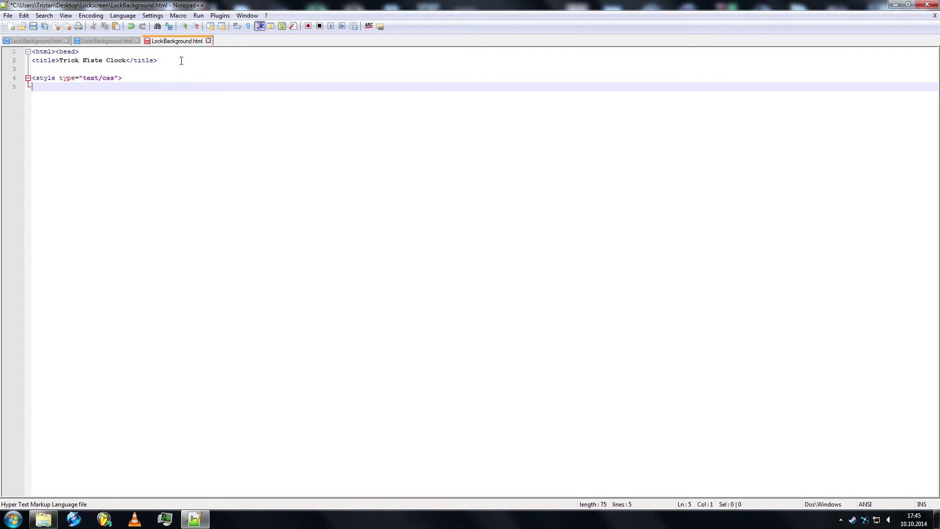
type("@font-")
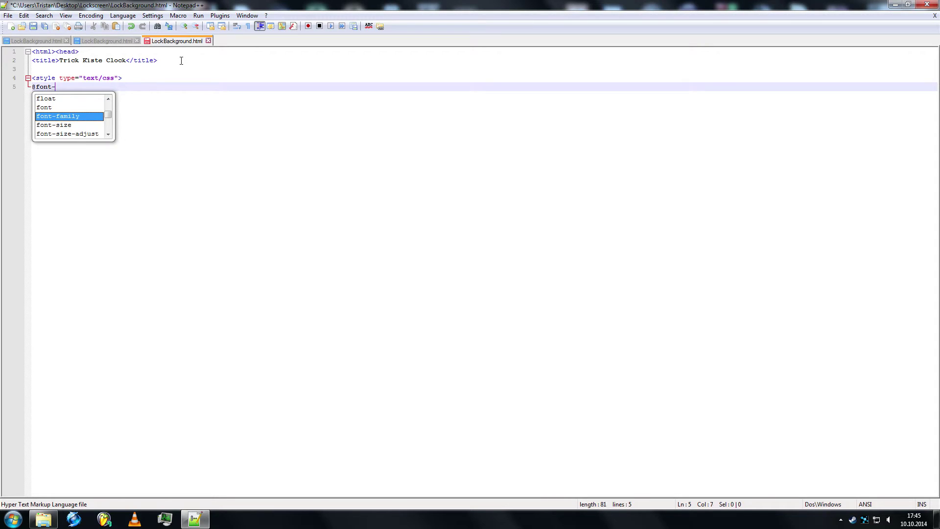
type("face ")
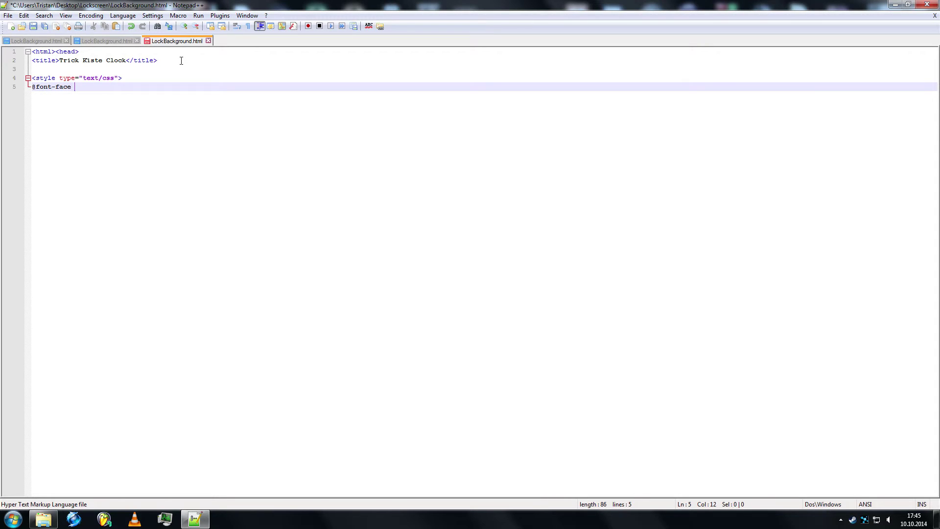
type("{")
key("Return")
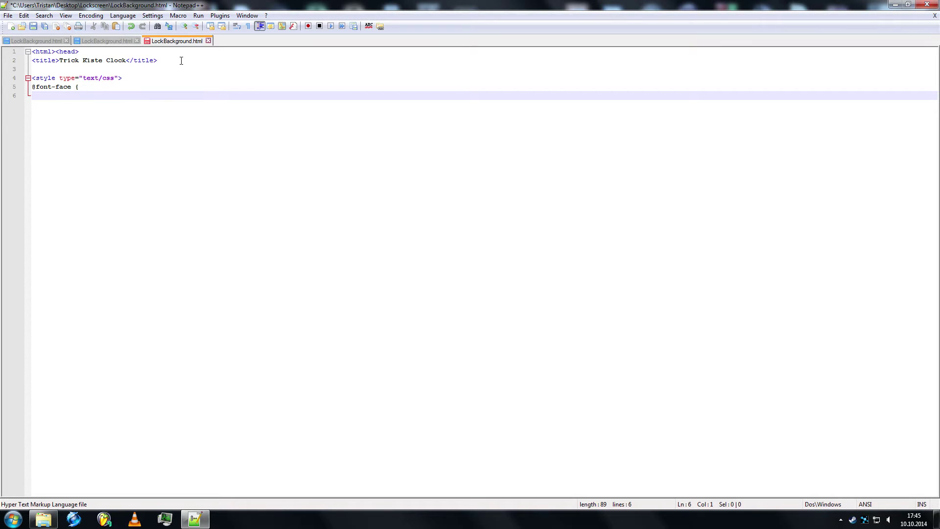
type("font")
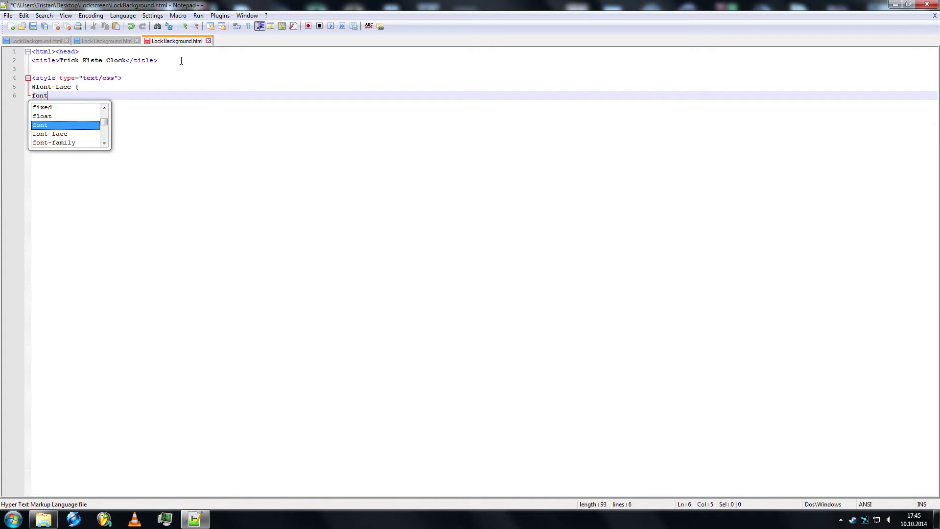
type("-fa")
type("milt")
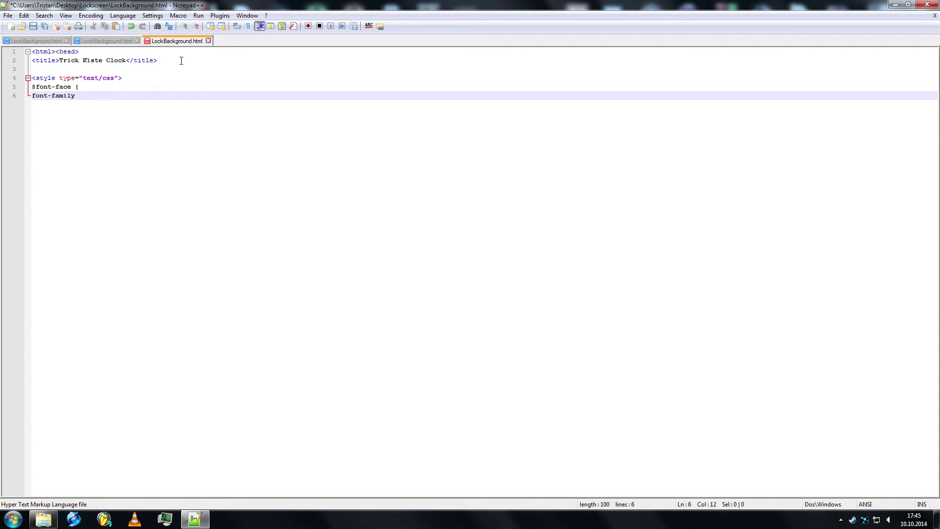
type("D")
type("oid")
key("BackSpace")
key("BackSpace")
key("BackSpace")
type("roid")
type(";")
key("Return")
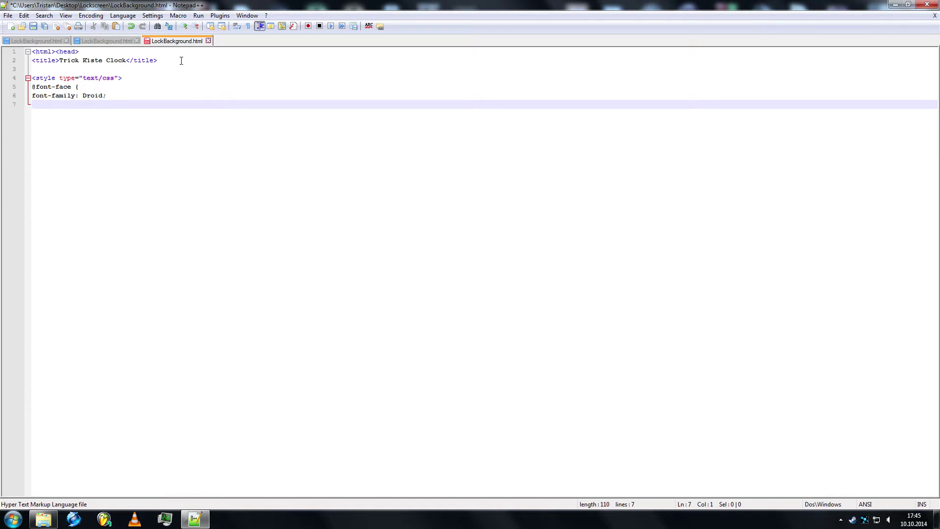
type("src")
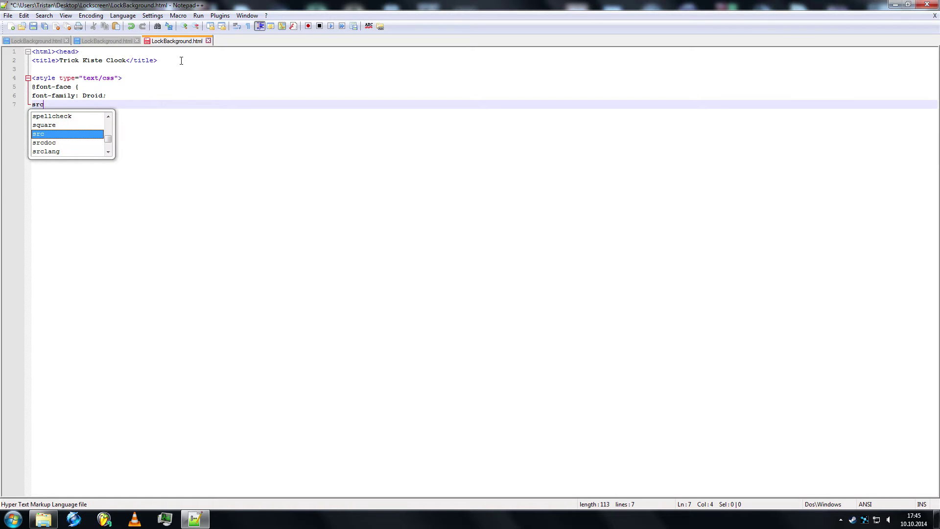
type(": ")
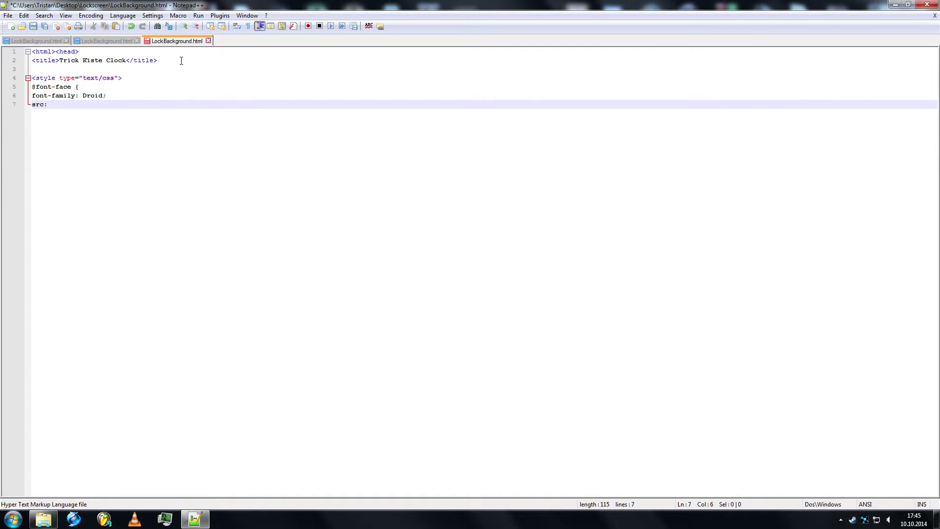
type("url")
type("(Dr")
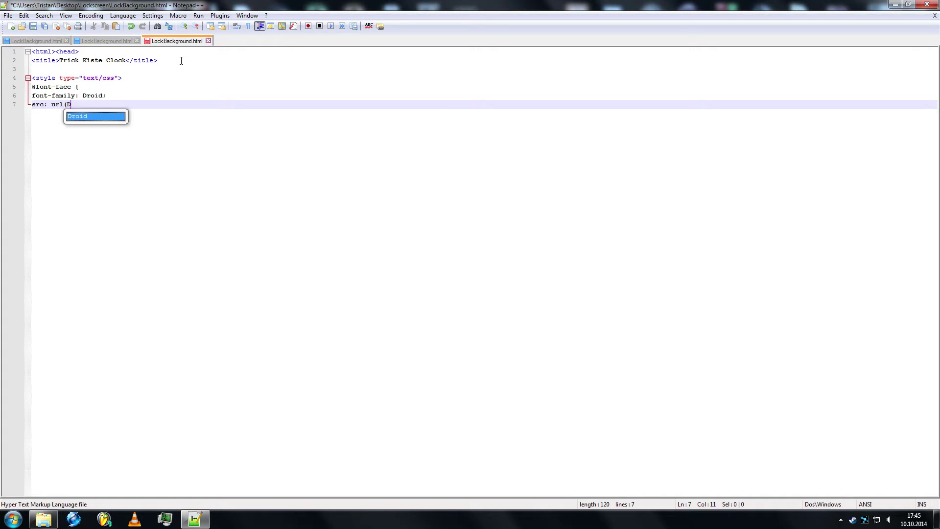
type("oind")
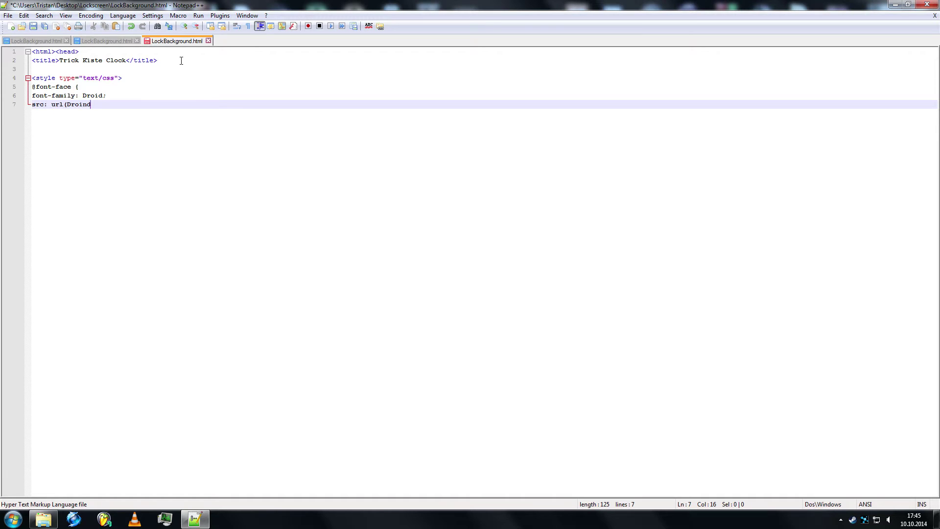
type(".ttf")
type(");")
key("Return")
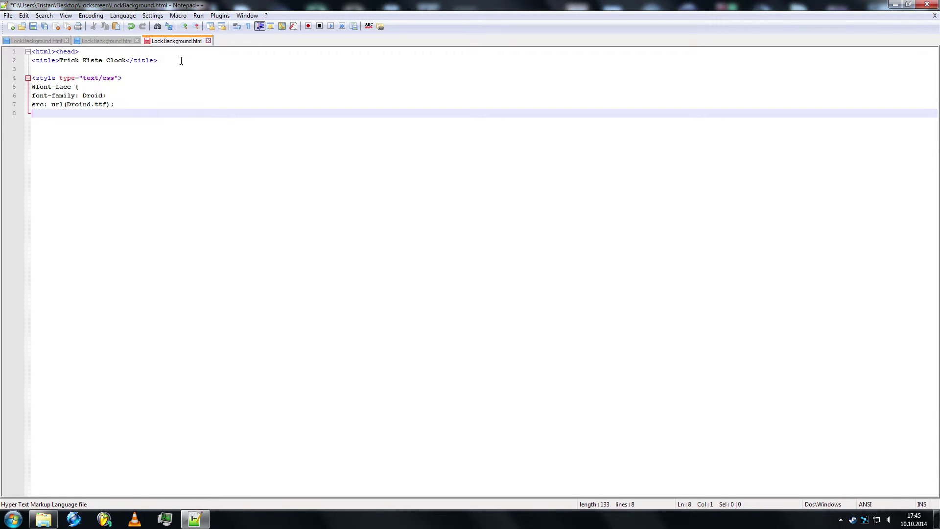
type("}")
key("Return")
key("Return")
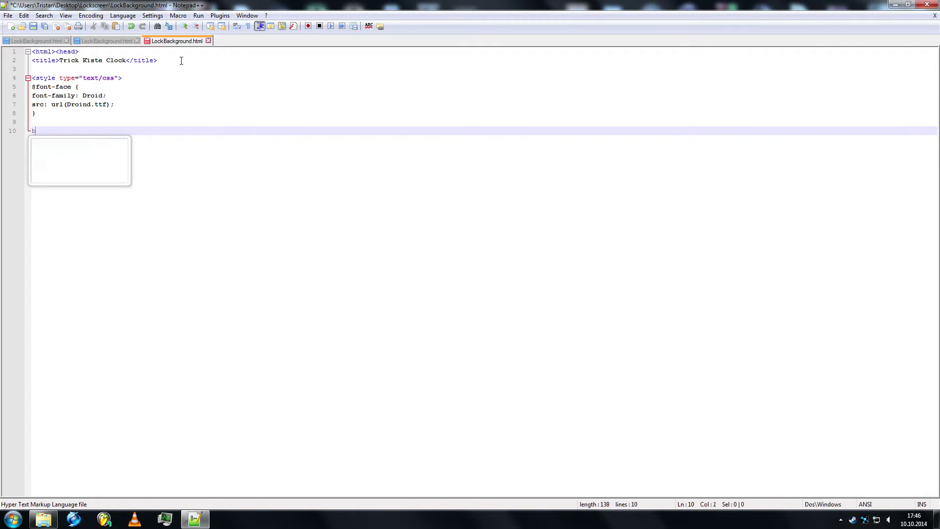
type("body {")
Write 'body { margin: 0; top: 0; }' followed by two blank lines
key("Return")
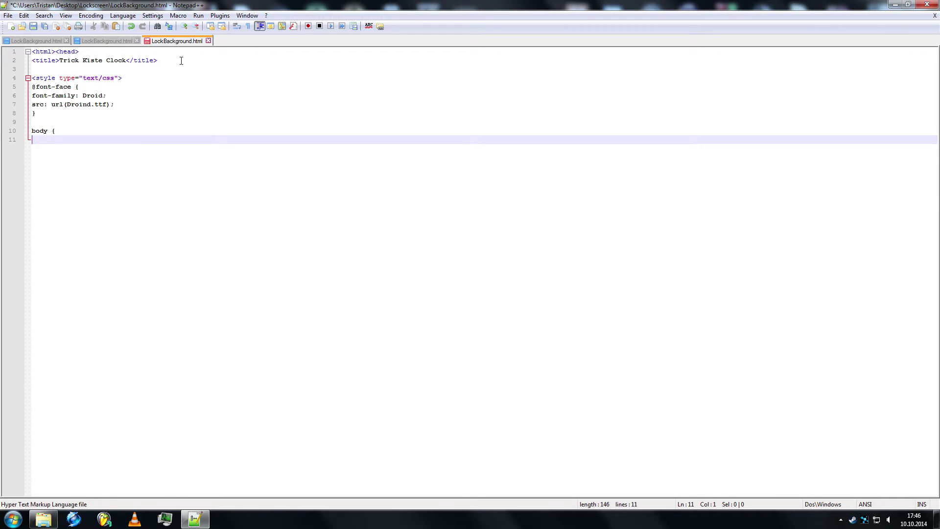
type("marg")
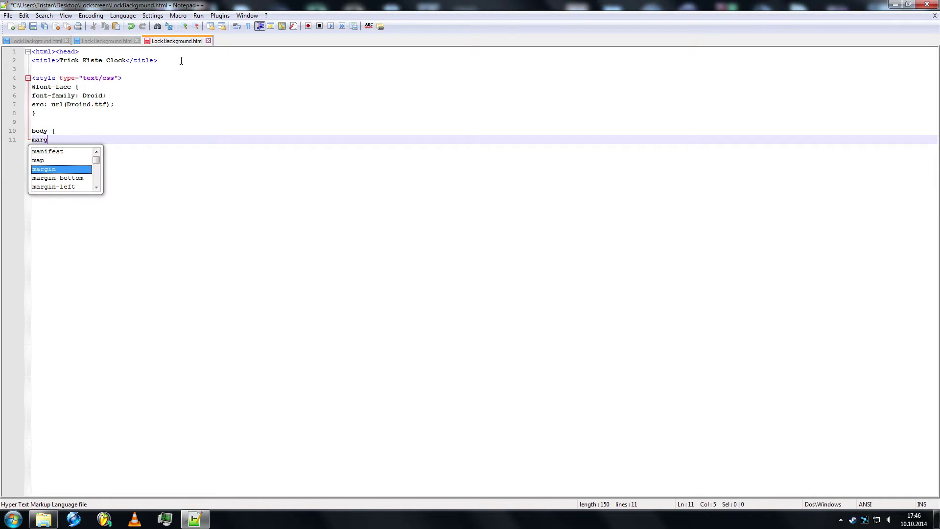
type("in: 0")
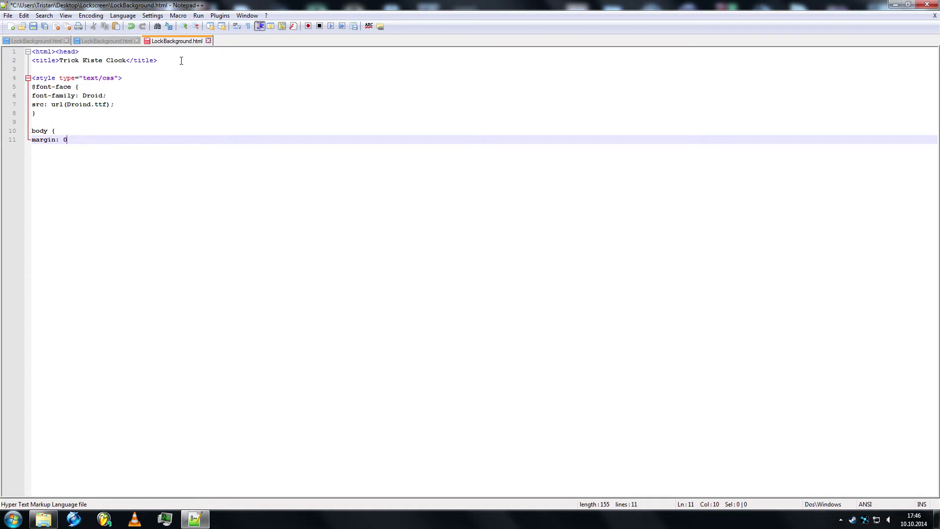
type(";")
key("Return")
type("top: ")
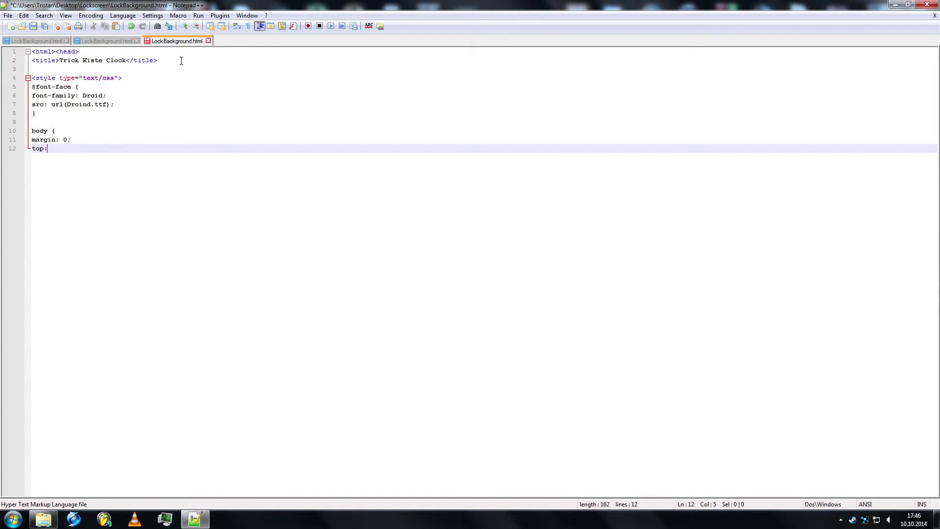
type("0;")
key("Return")
type("}")
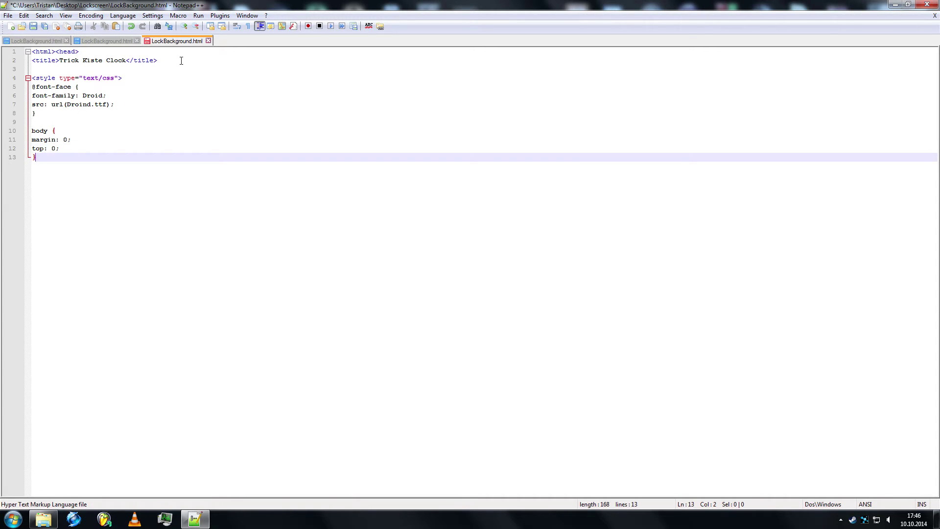
key("Return")
key("Return")
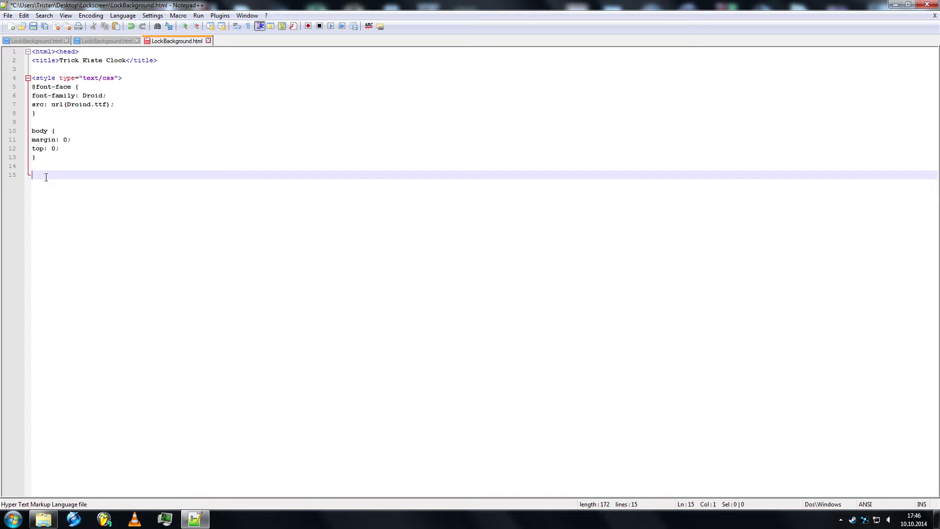
type("#clock ")
type("{")
Give #clock absolute position, top 30px, width 315px, height 480px, centred text, z-index 90, left 0px
key("Return")
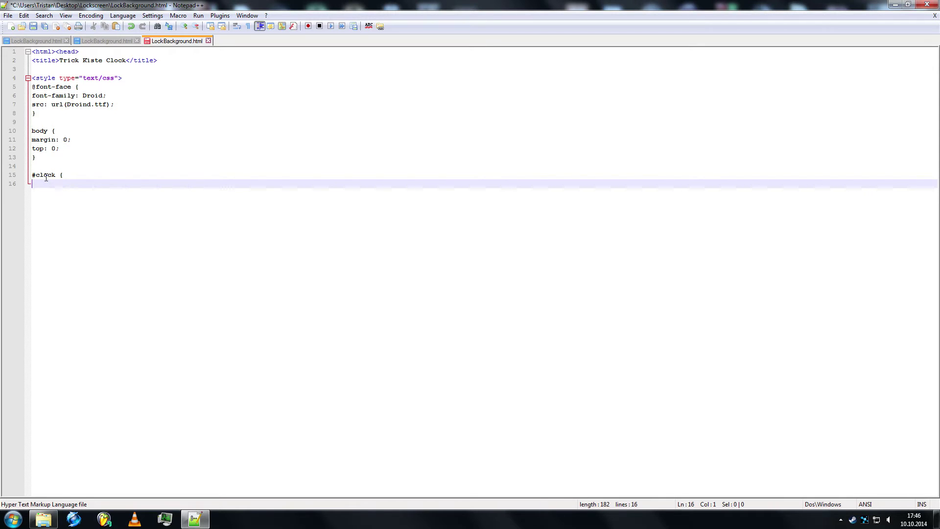
type("posti")
key("BackSpace")
key("BackSpace")
key("BackSpace")
key("BackSpace")
key("Return")
type("pos")
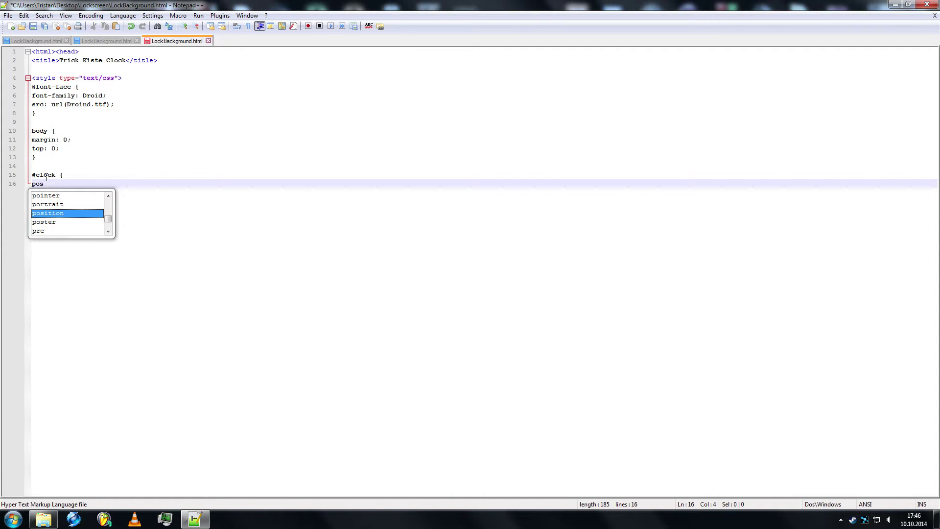
type("tion")
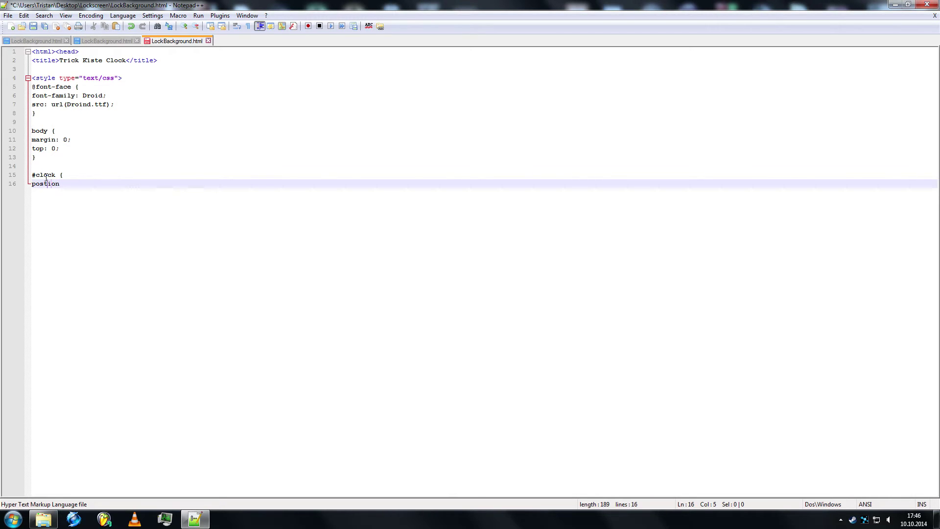
type("i")
type(":")
type("a")
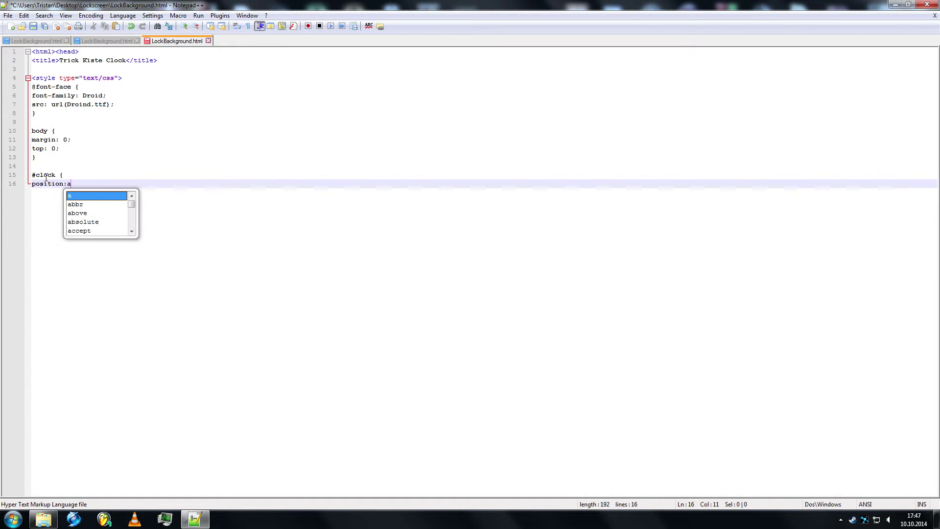
type("bsolute")
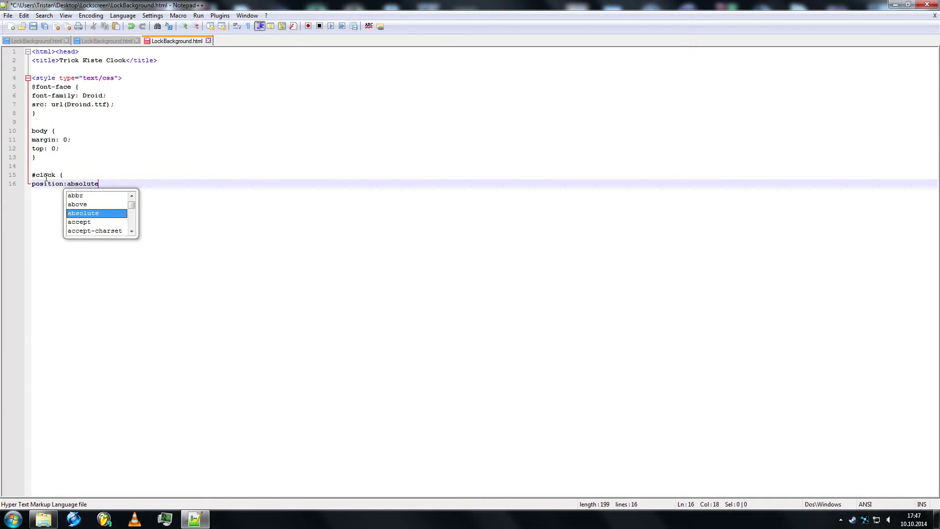
type(";")
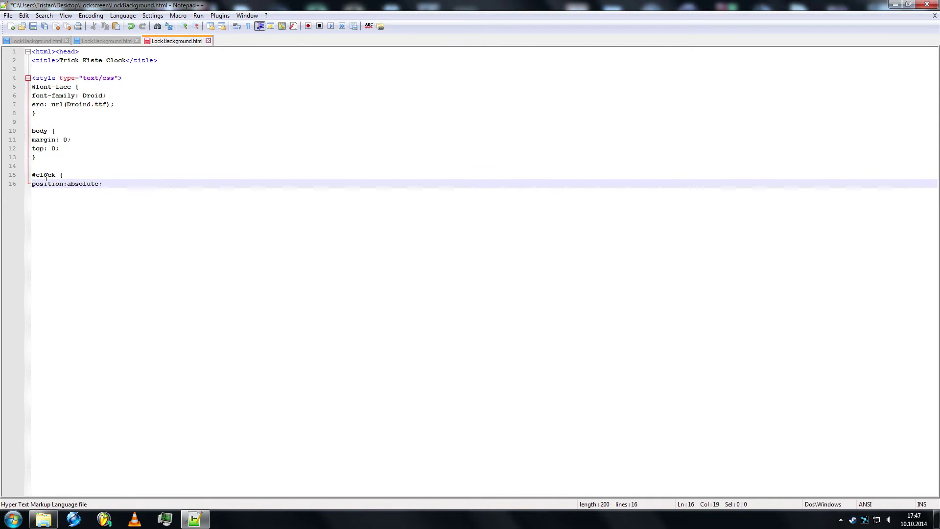
type("top:")
type("30p")
type(":")
type(";")
key("BackSpace")
key("Left")
key("Left")
key("Left")
type("width")
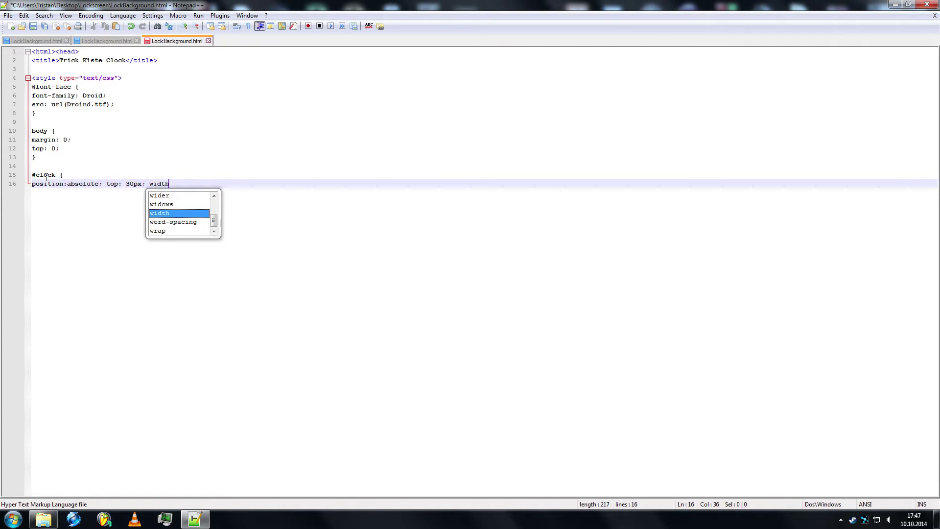
type(":")
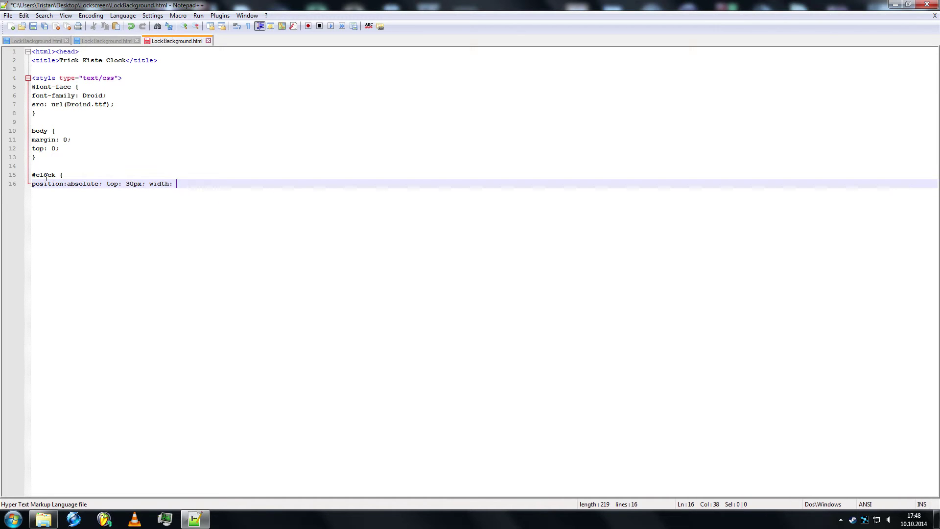
type("315")
type("px;")
type(" hei")
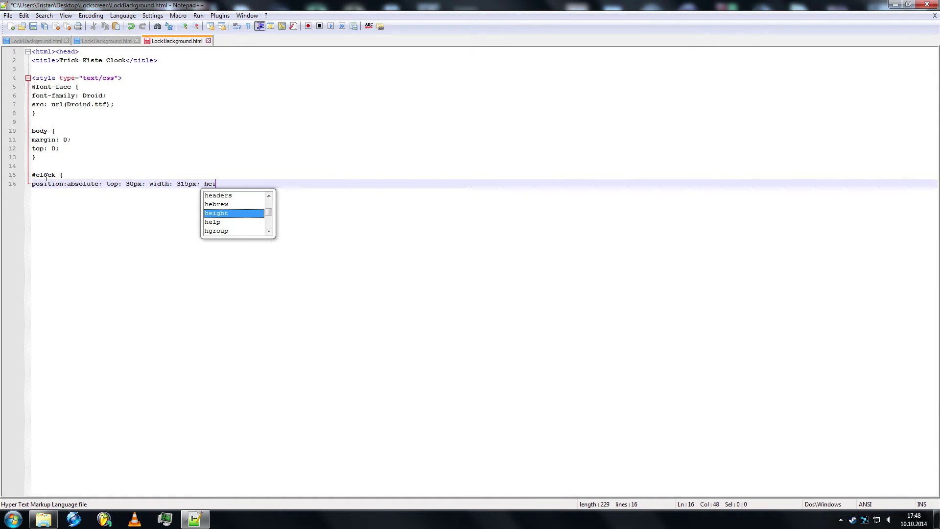
type("ght: ")
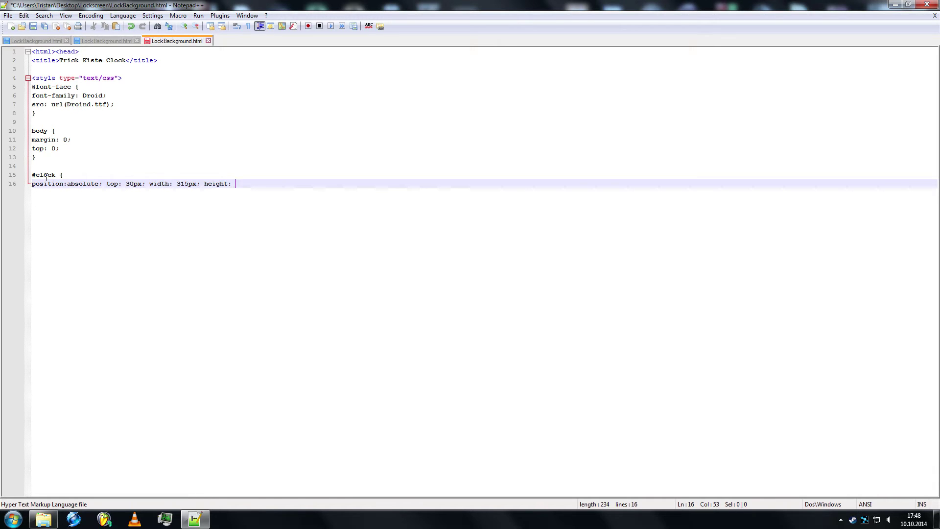
type("480")
type("px")
type("; tex")
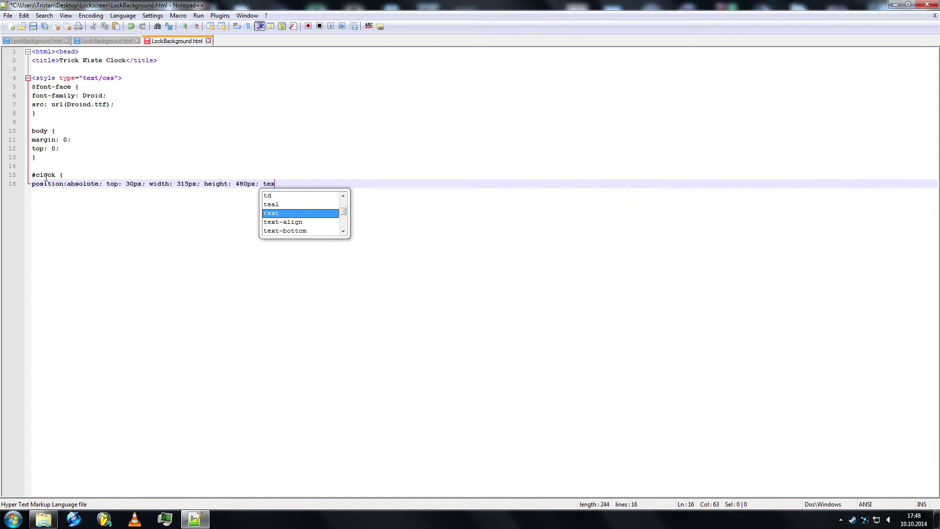
type("t-al")
type("ign")
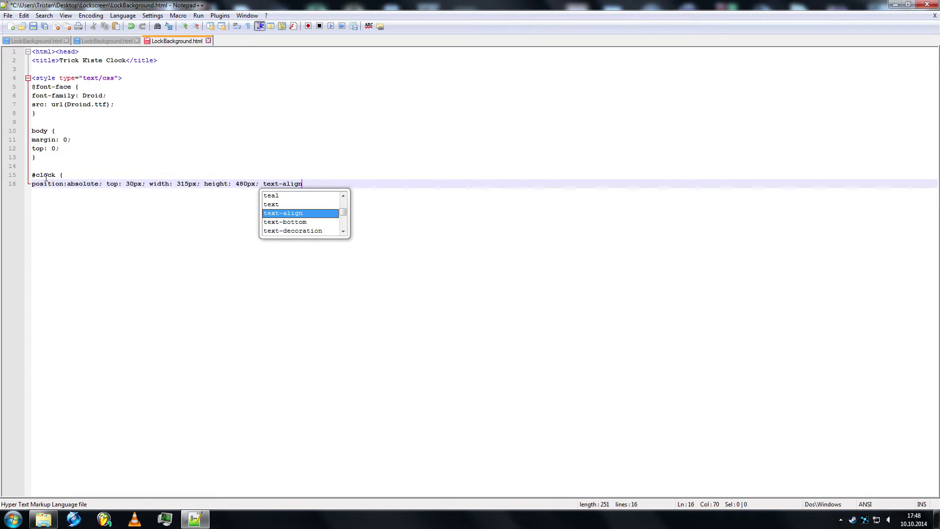
type(": center")
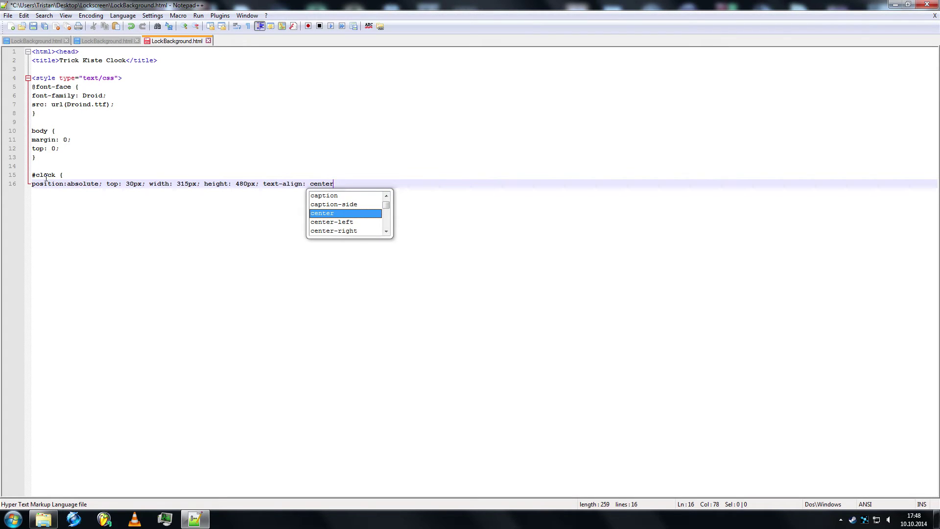
type("; ")
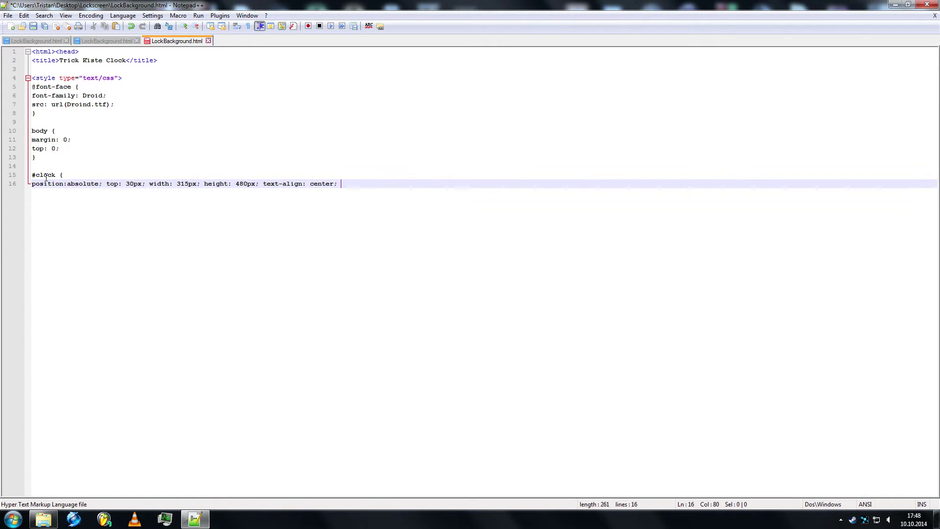
type("z-i")
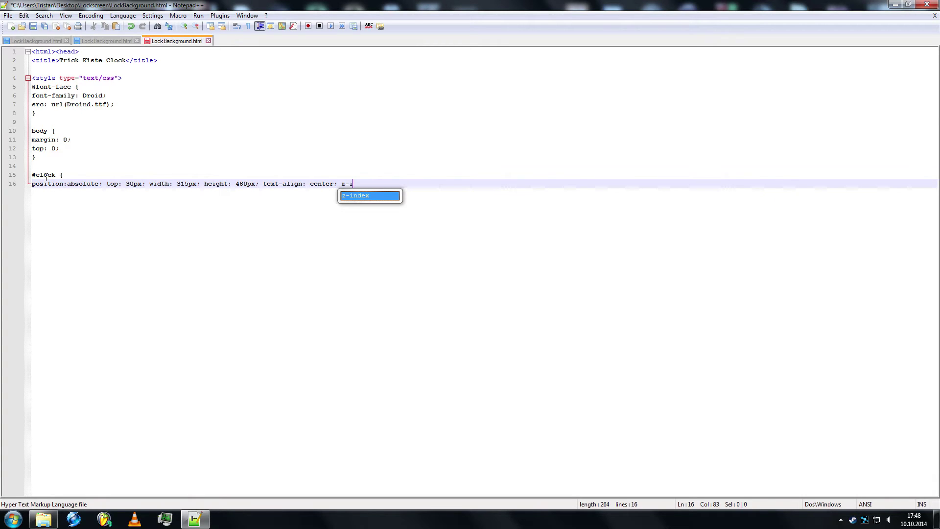
type("ndex")
type(":")
key("BackSpace")
type("9")
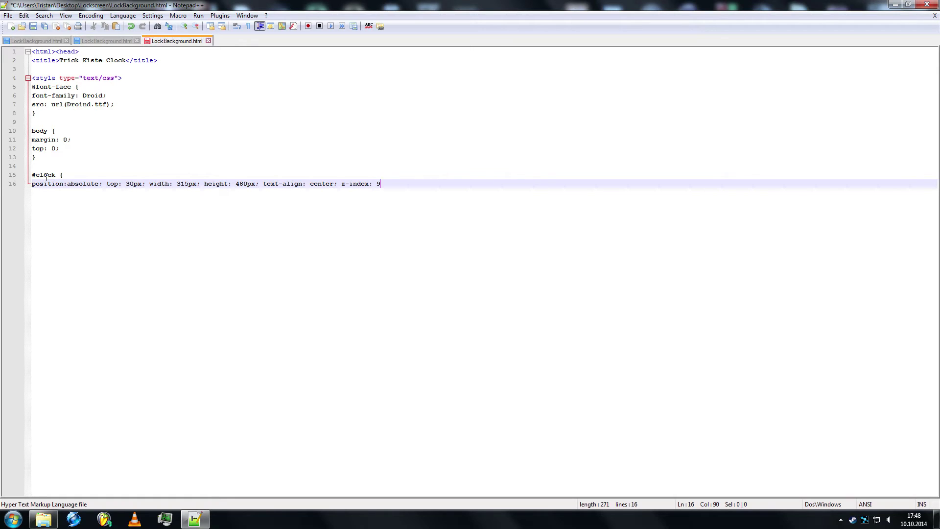
type("0; ")
type("left")
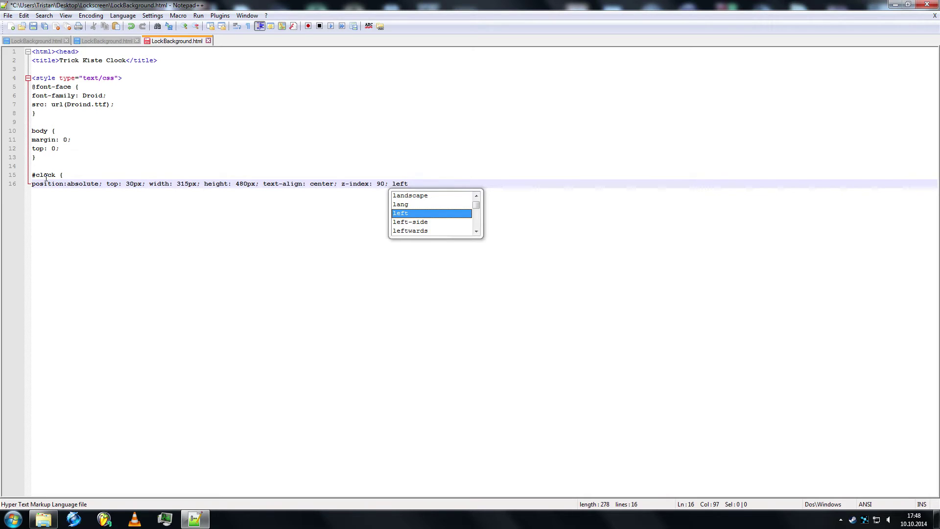
type(": 0")
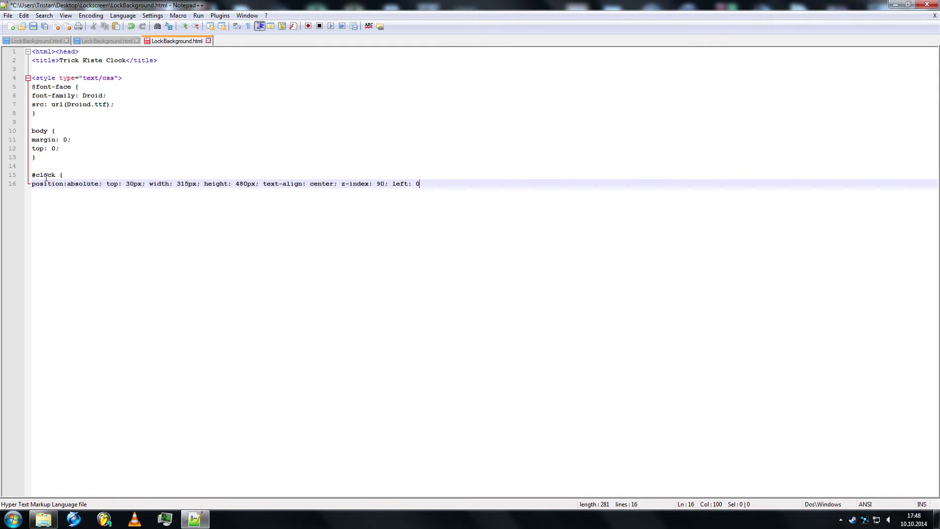
type("px")
type(";")
key("Return")
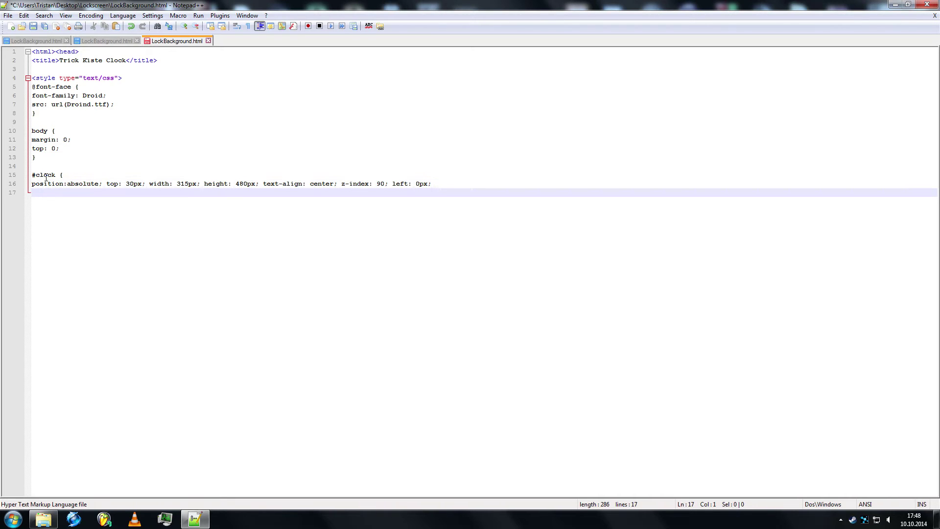
type("font")
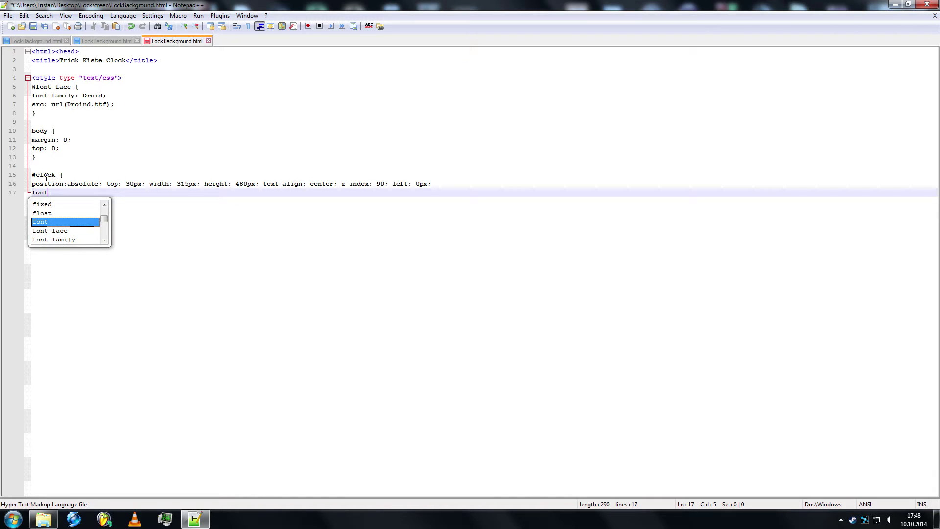
type("-weight")
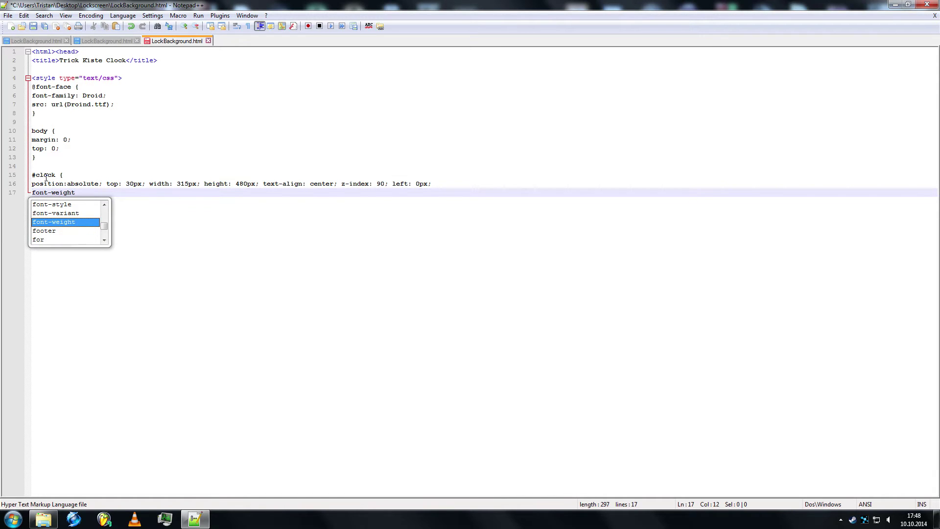
Add font-weight fine, font-size 100px and color #32cd32 to the #clock rule
key("Escape")
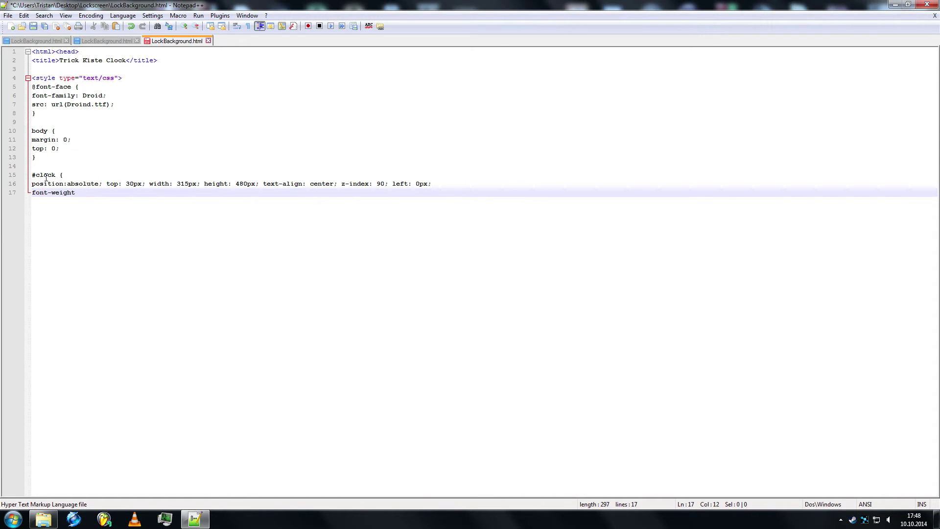
type(": fine;")
key("Return")
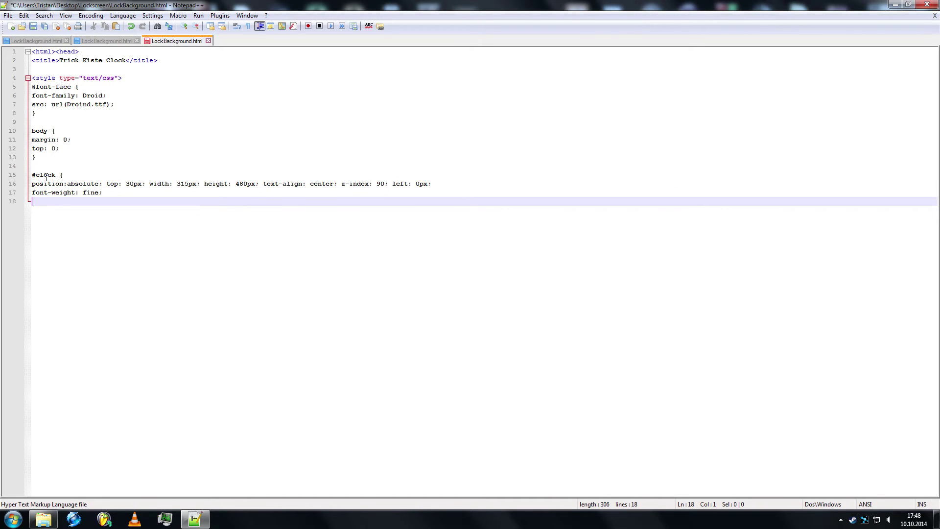
type("font")
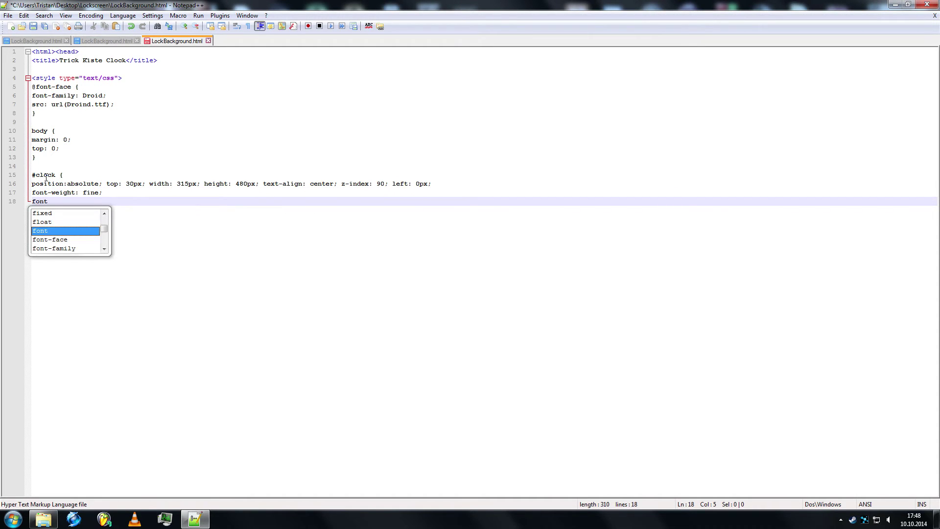
type("-size: ")
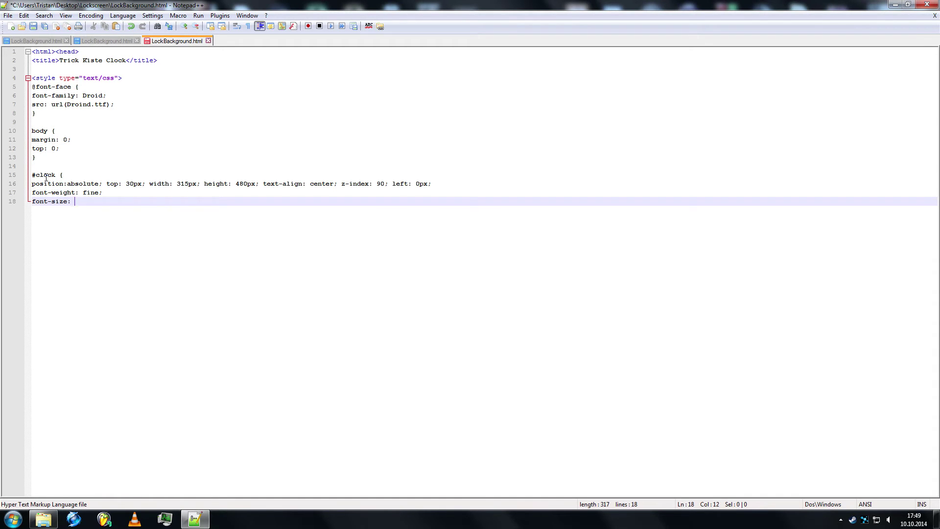
type("100p")
type("x;")
key("Return")
type("color: #")
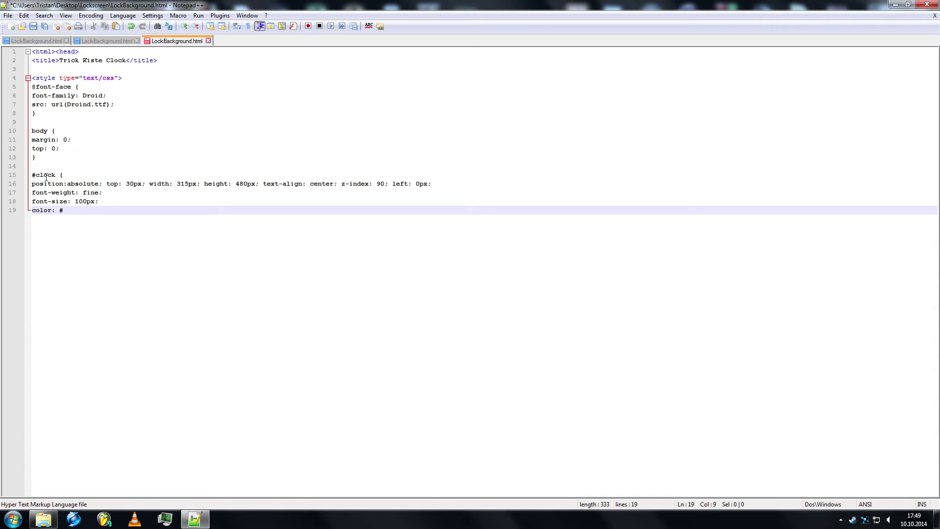
type("3")
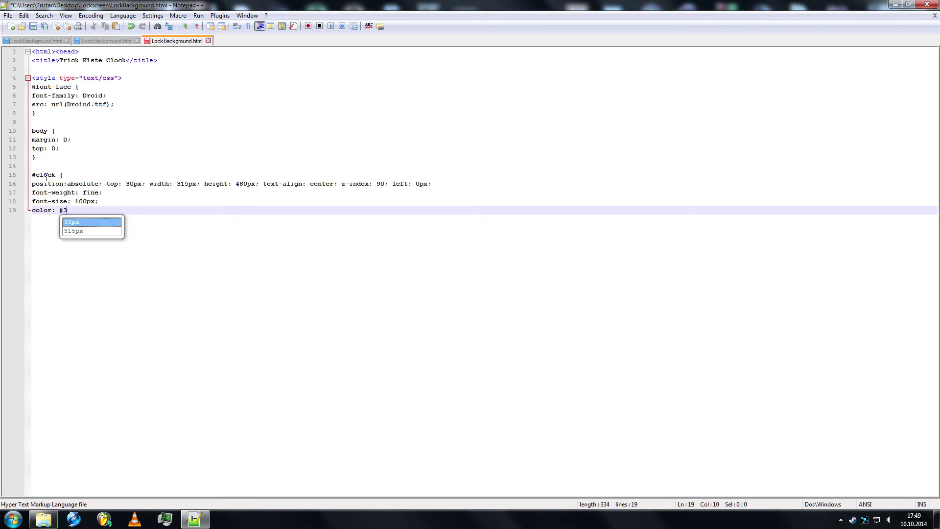
type("2cd3")
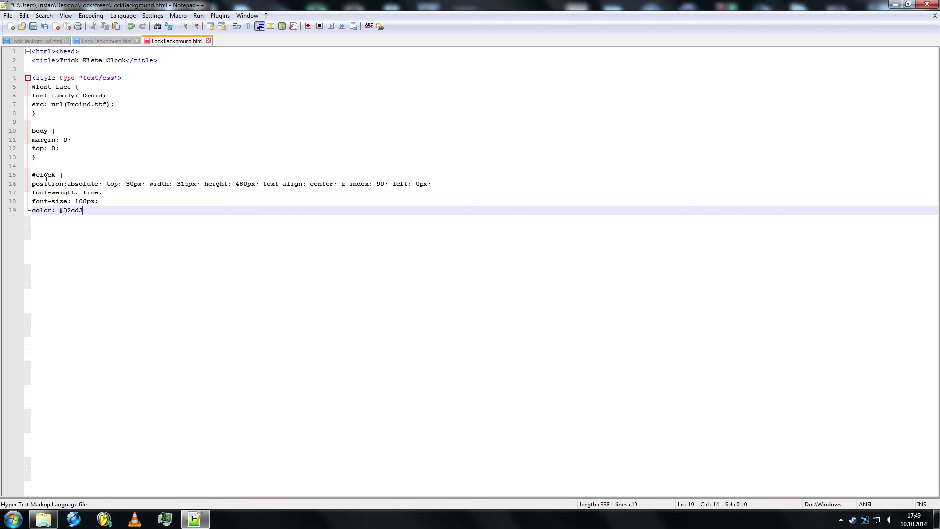
type("2")
key("Return")
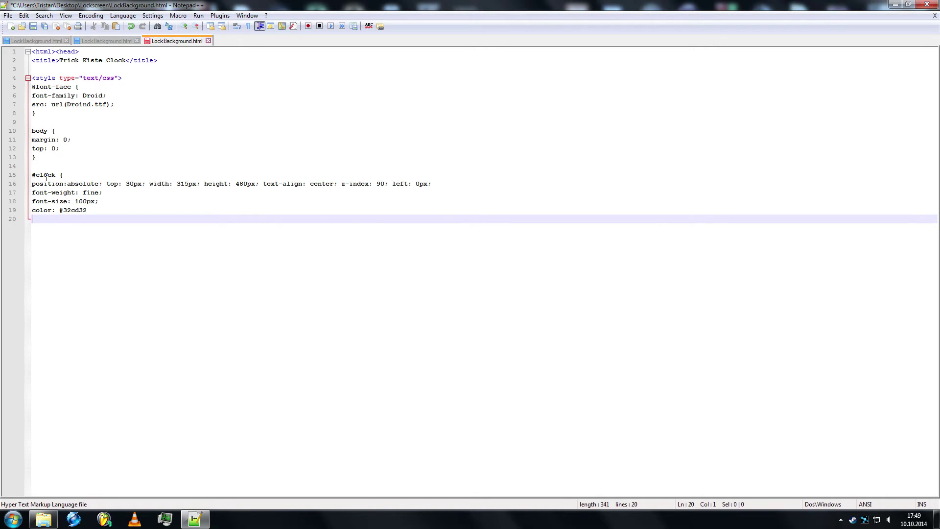
type("opaci")
type("ty")
type(": 1;")
Add opacity 1, font-family Droid and text-shadow 0px 1px 3px black to #clock
key("Return")
type("font")
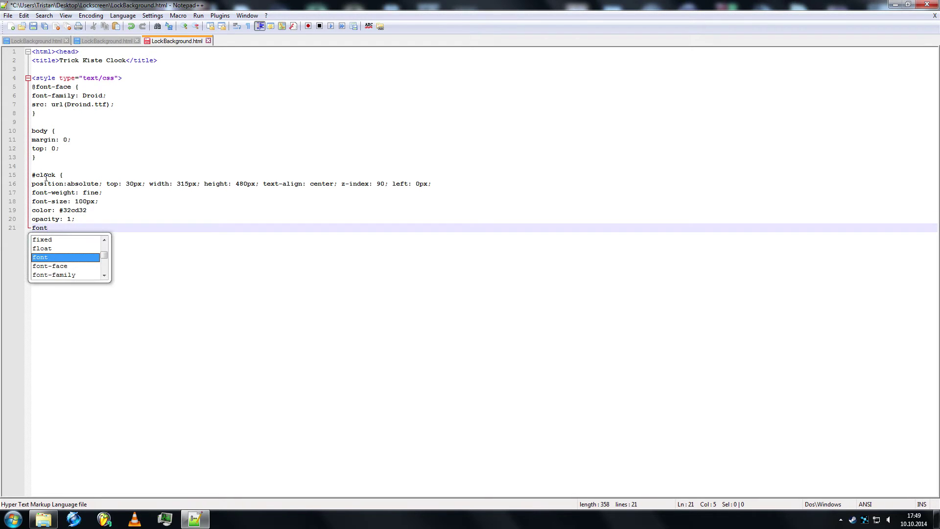
key("Down")
key("Return")
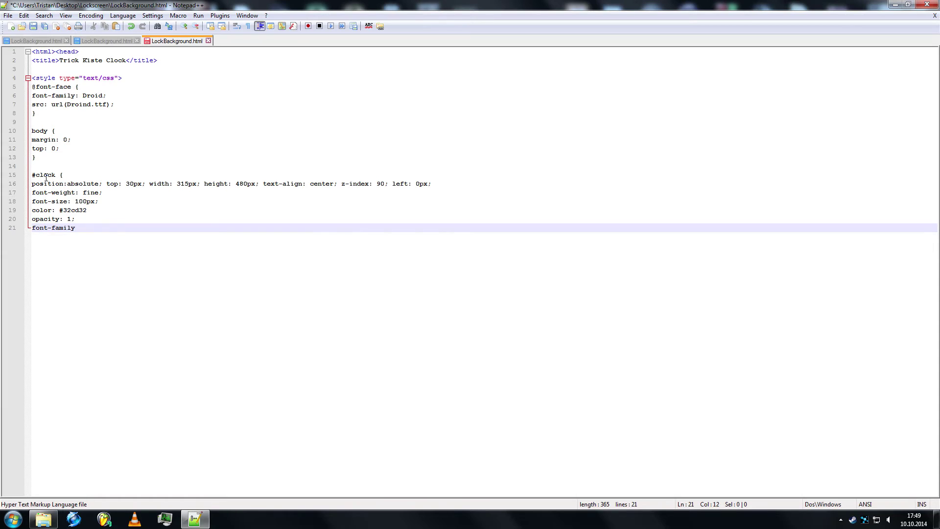
type(": Dr")
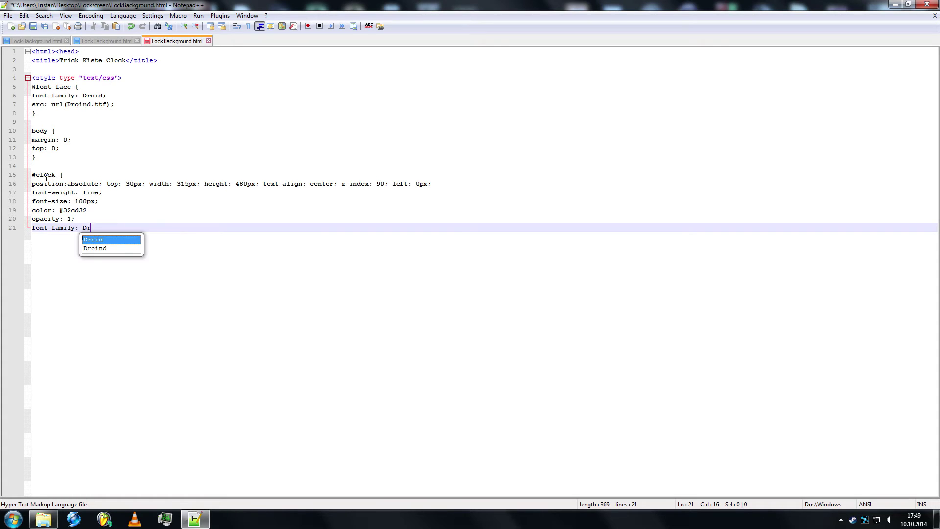
type("oid")
key("Return")
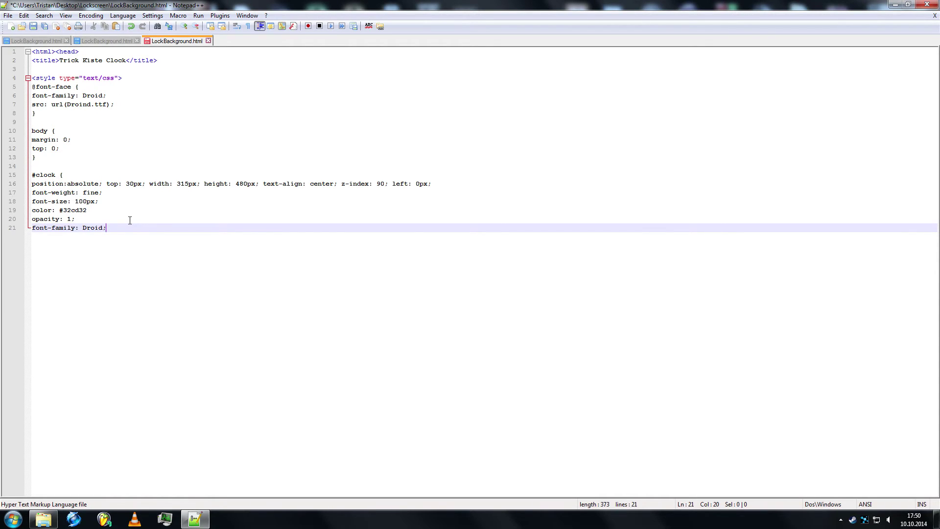
key("Return")
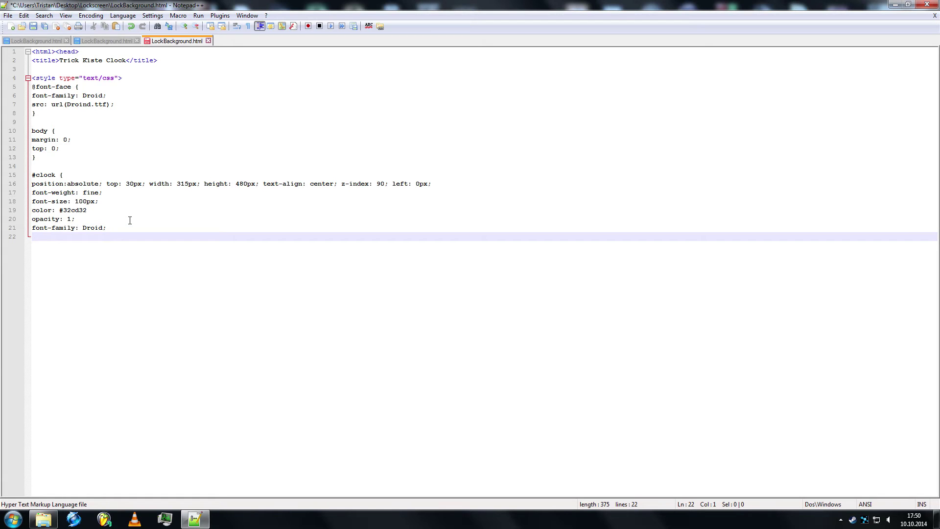
type("text")
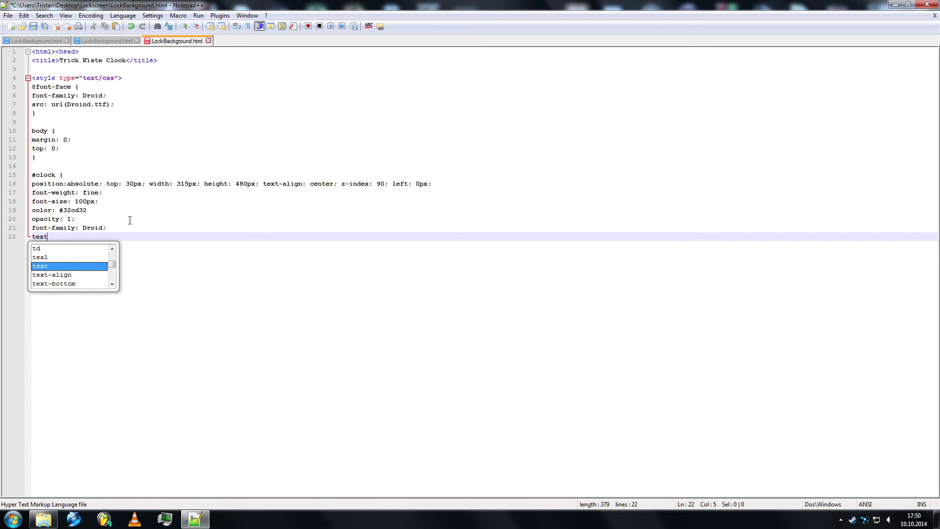
type("-s")
key("Return")
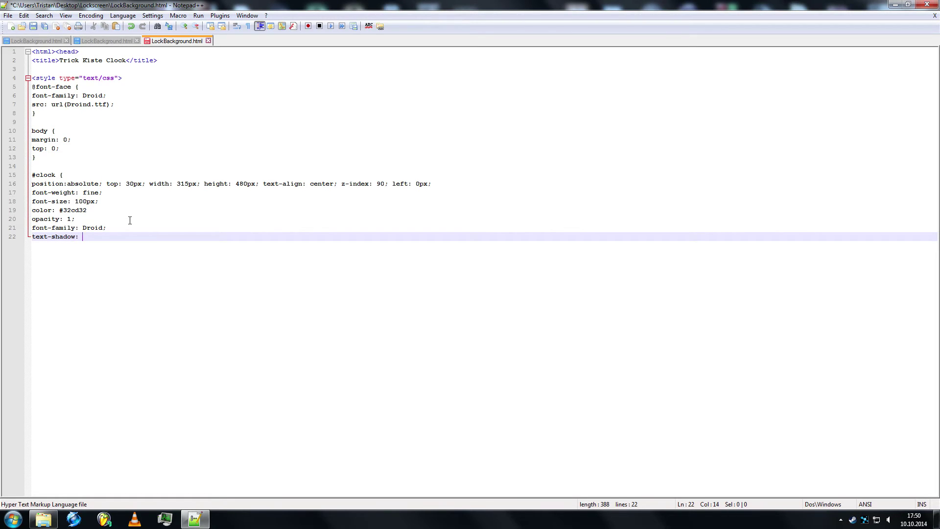
type("0px")
type(" 1px ")
type("3px ")
type("black")
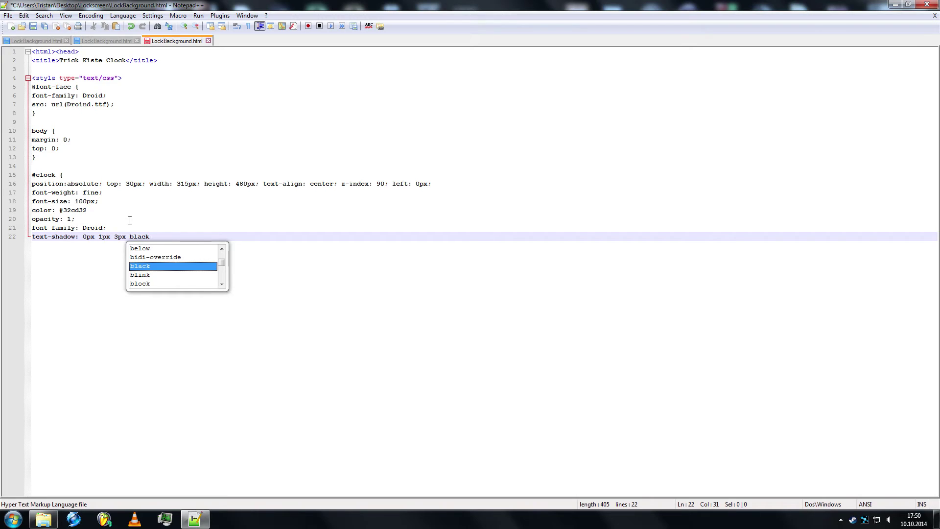
type(";")
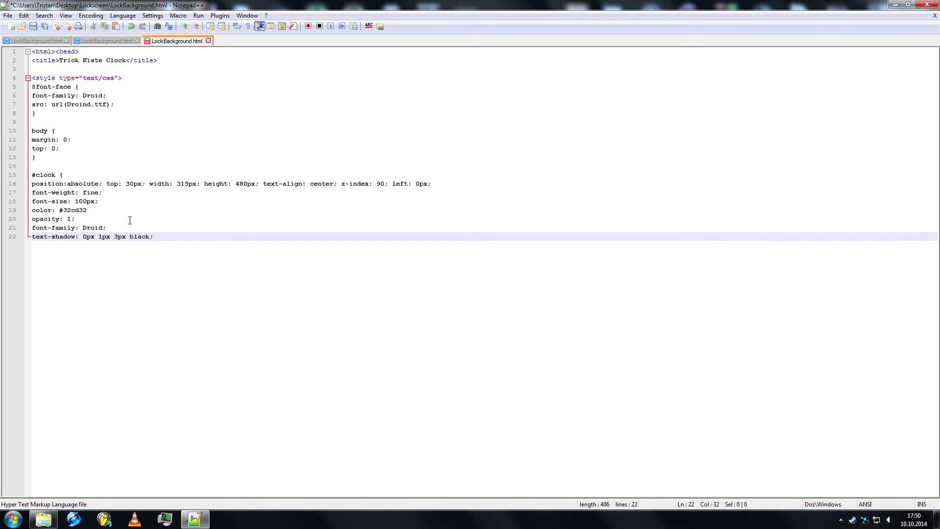
Close the #clock rule and end the style block with </style>
key("Return")
type("}")
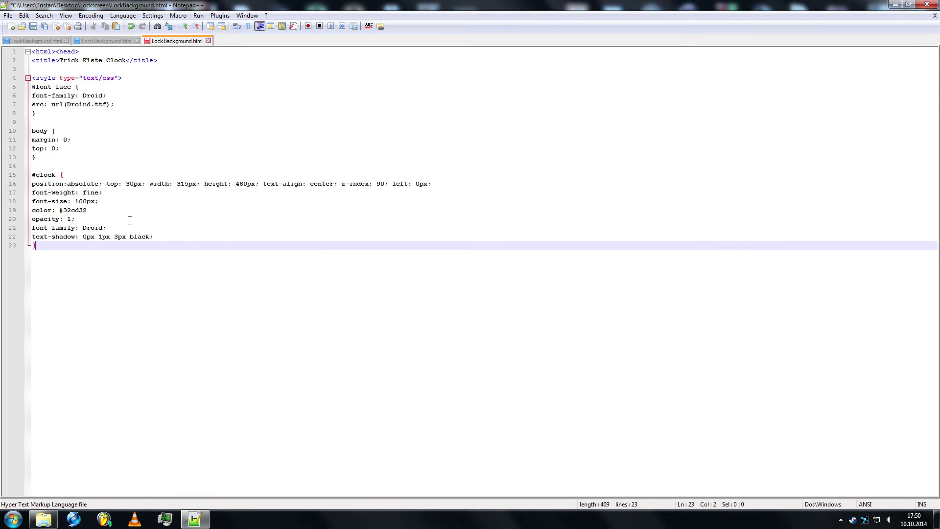
key("Return")
type("<")
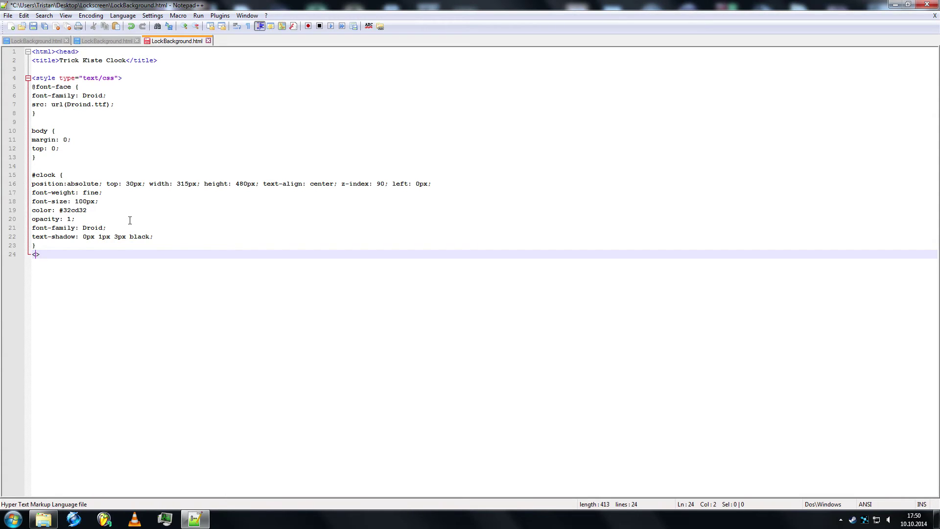
type("/style")
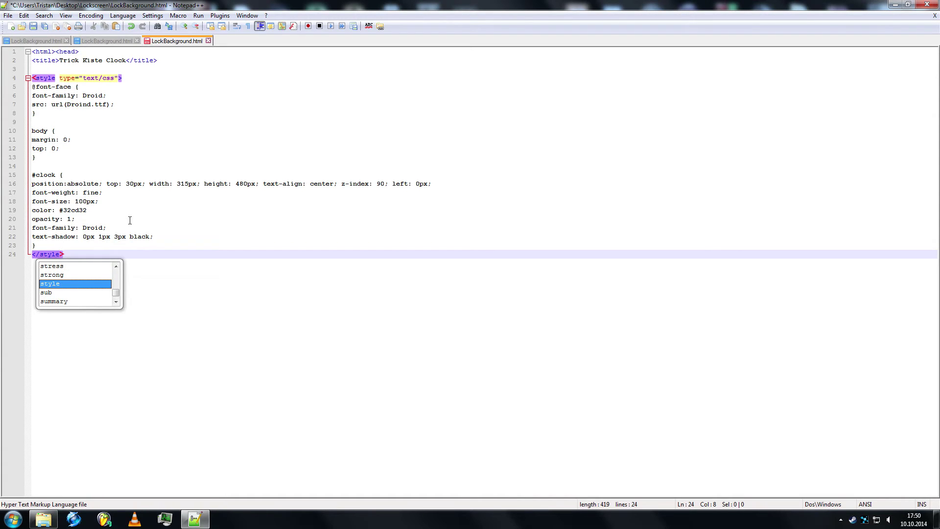
key("Escape")
key("Right")
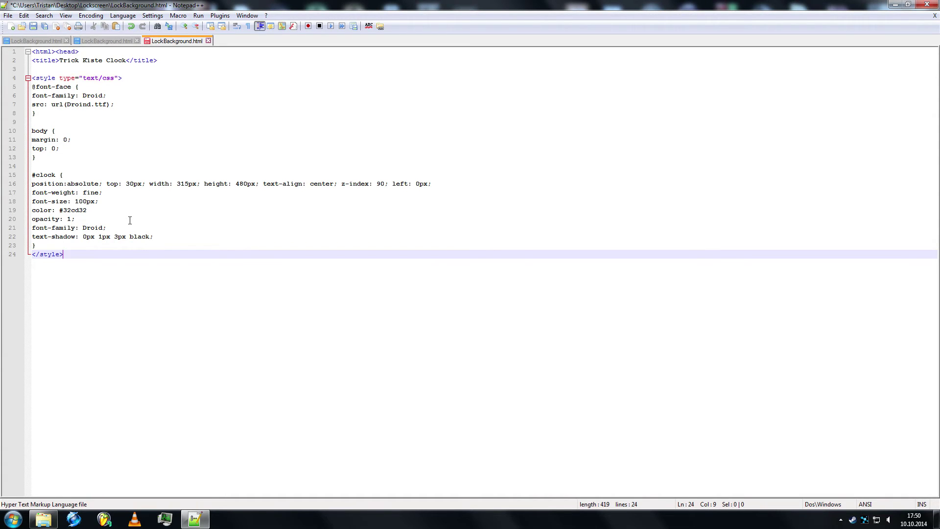
key("Return")
key("Return")
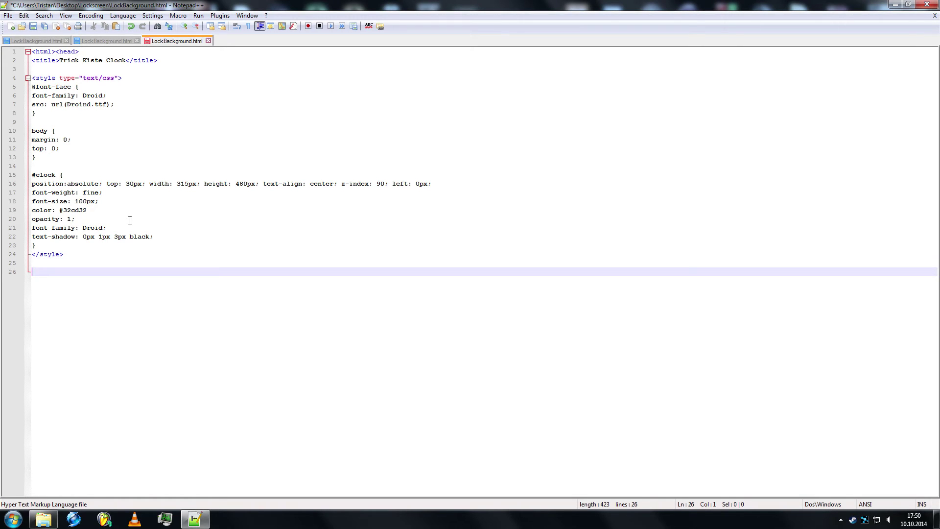
left_click(43, 520)
Create a 'main' text document in the script folder and save it as main.js
double_click(115, 78)
right_click(141, 101)
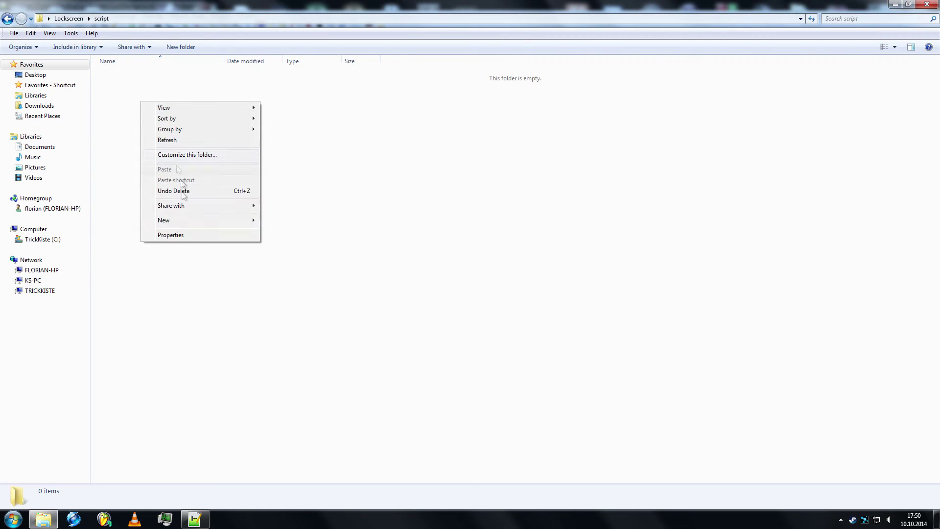
left_click(294, 342)
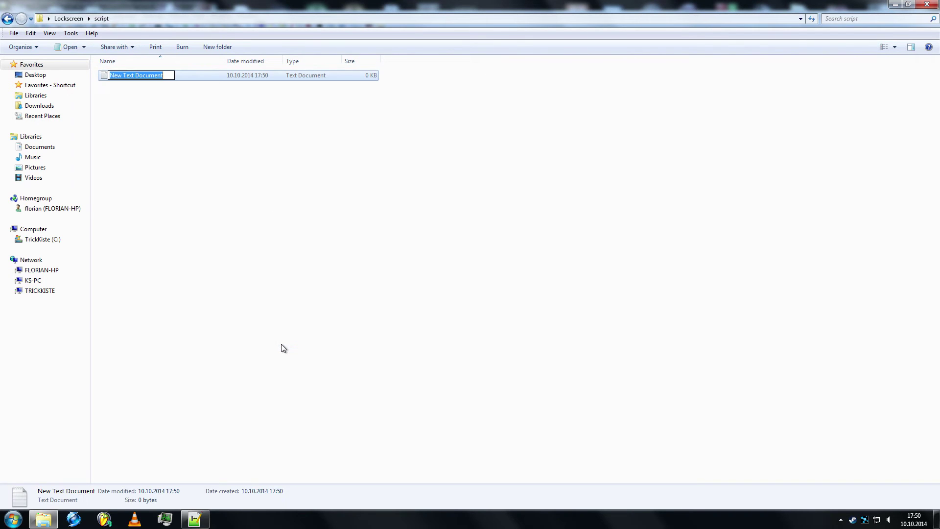
type("main")
key("Return")
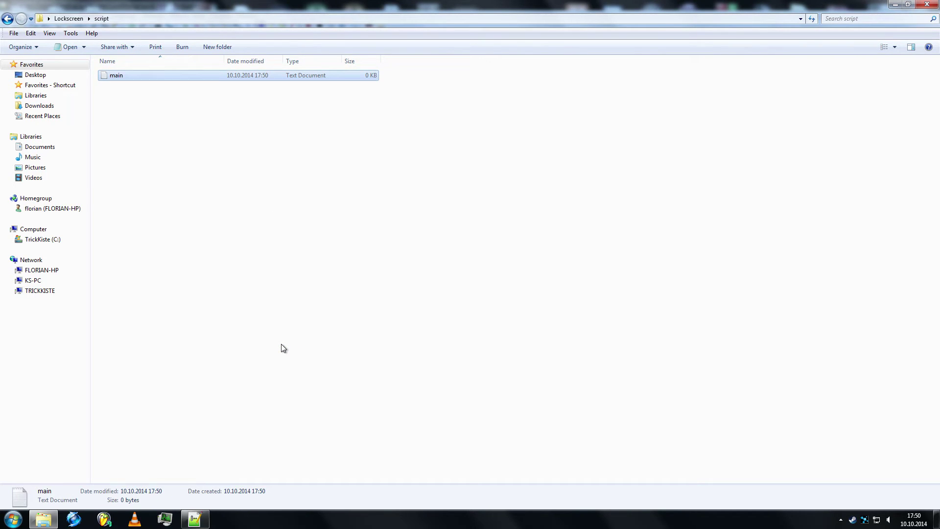
double_click(110, 75)
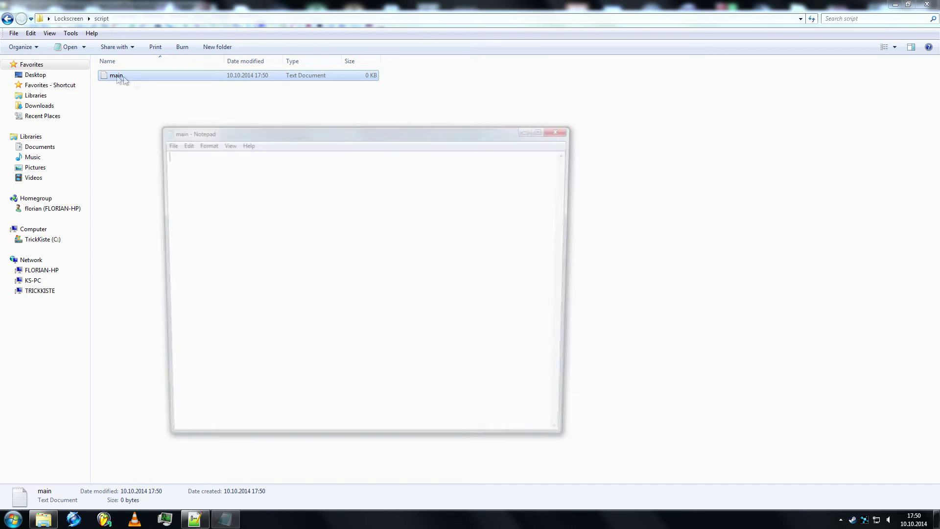
left_click(165, 143)
left_click(180, 188)
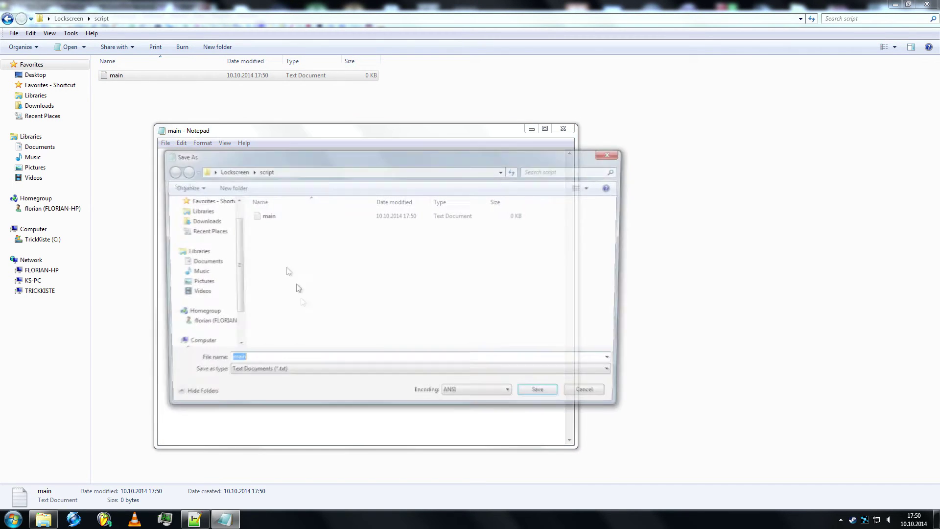
type("main.")
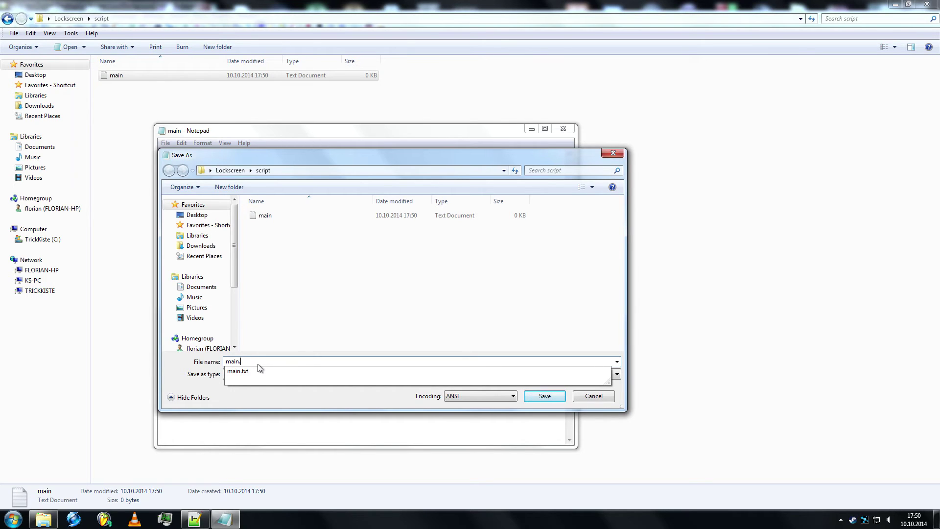
type("js")
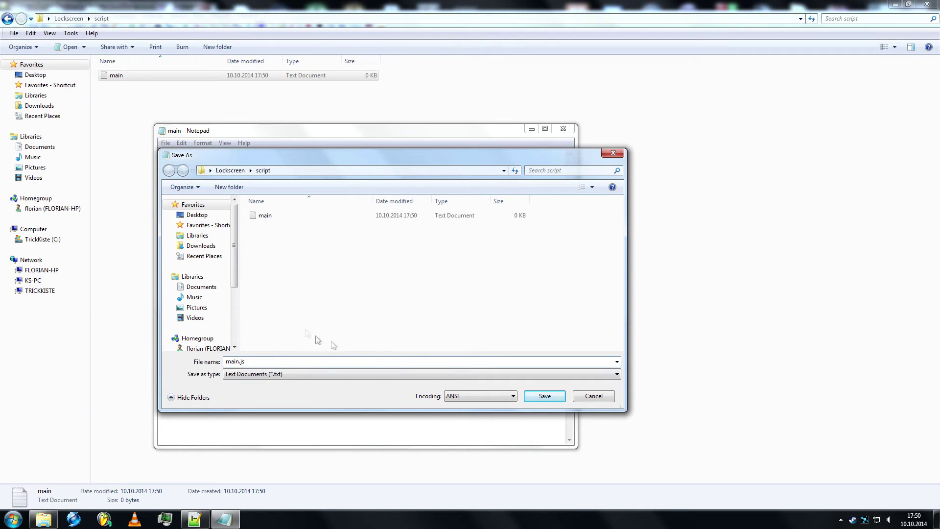
left_click(545, 397)
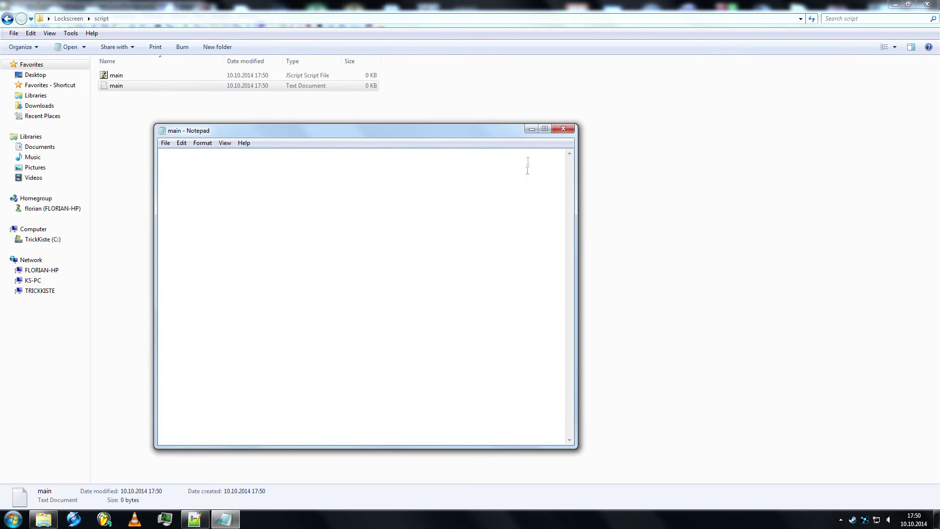
Close Notepad, delete the leftover main text document, and return to Lockscreen
left_click(568, 130)
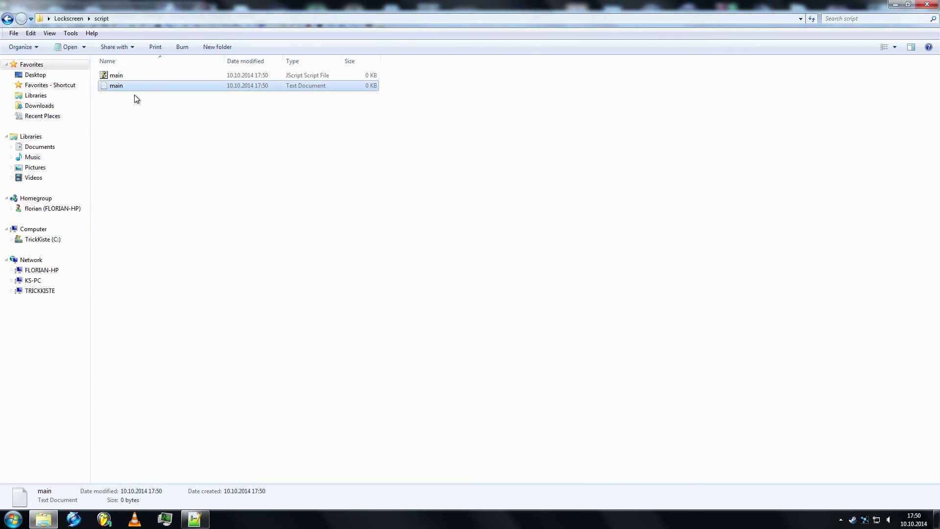
key("Delete")
key("Return")
left_click(7, 19)
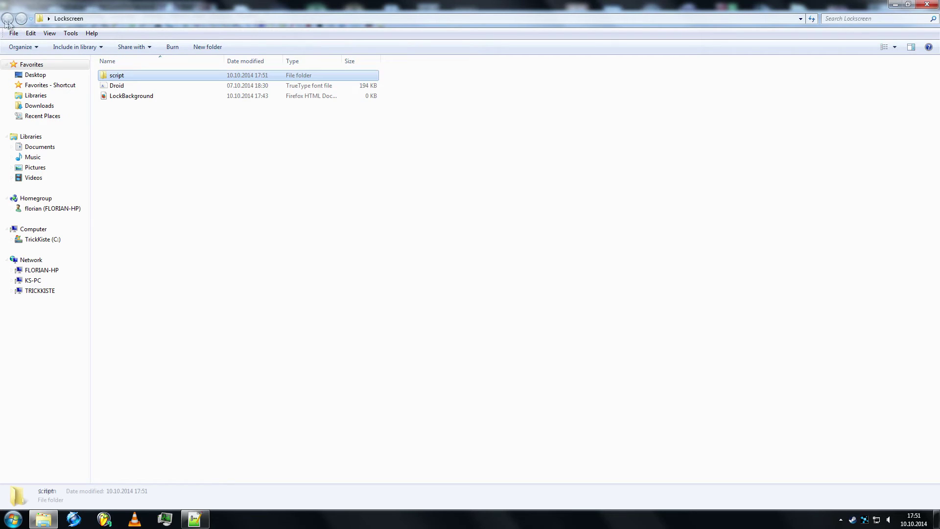
left_click(194, 519)
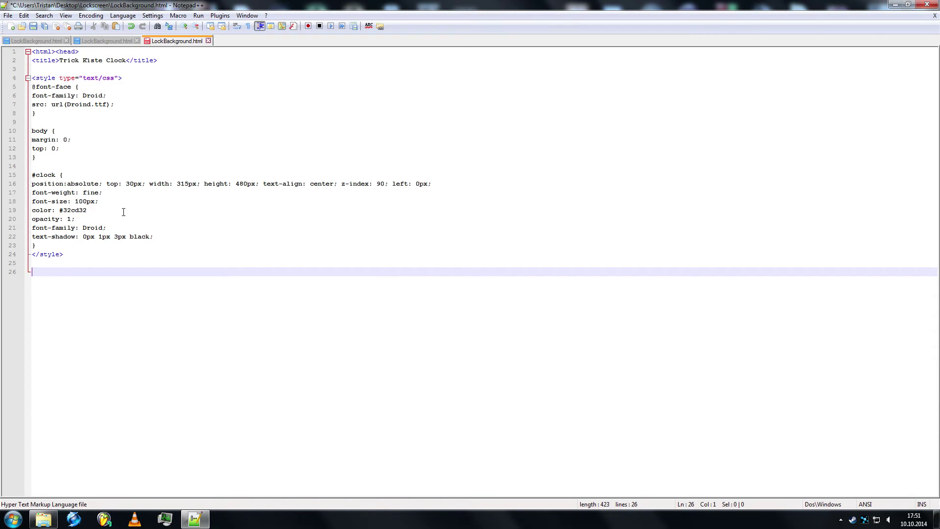
type("<script")
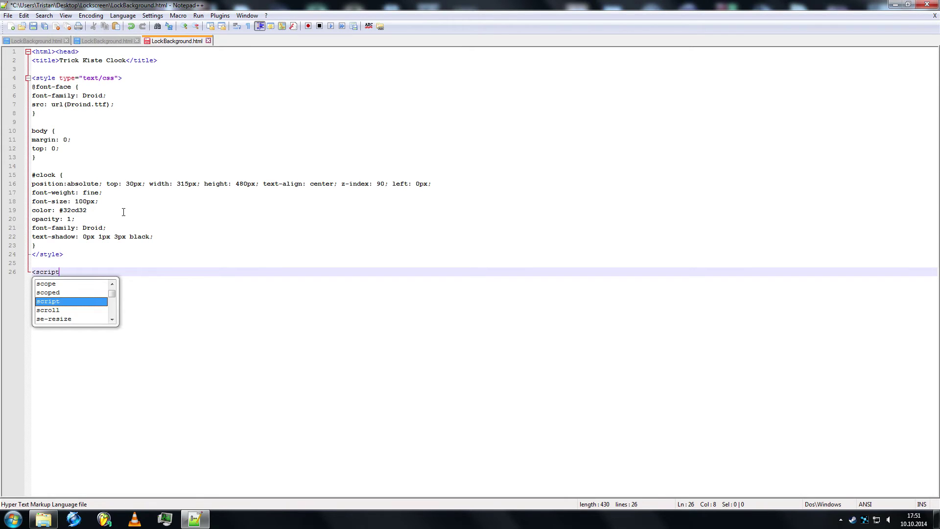
type(" type")
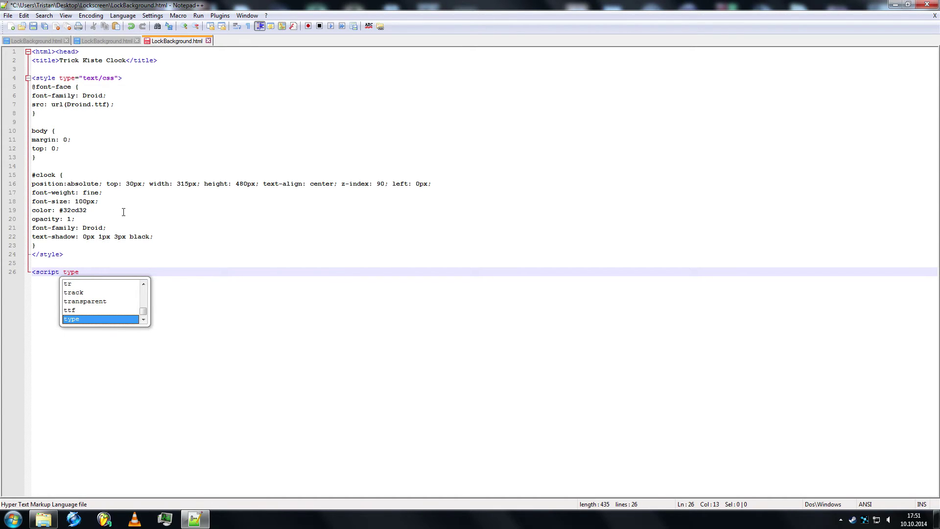
type("=")
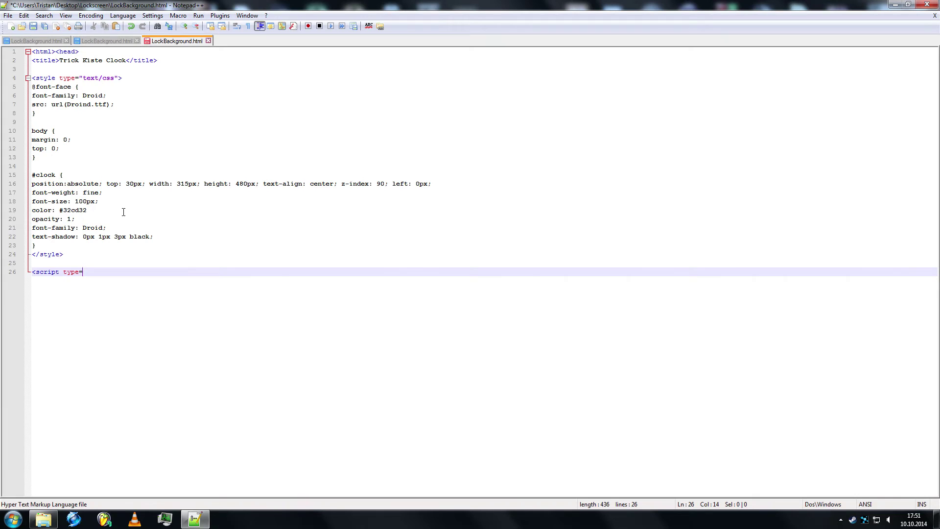
type("\"text/")
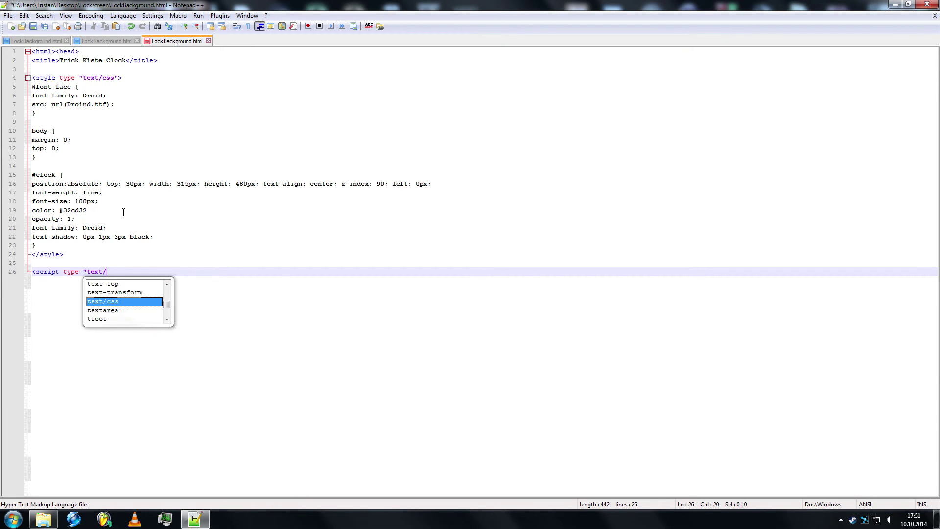
type("javasc")
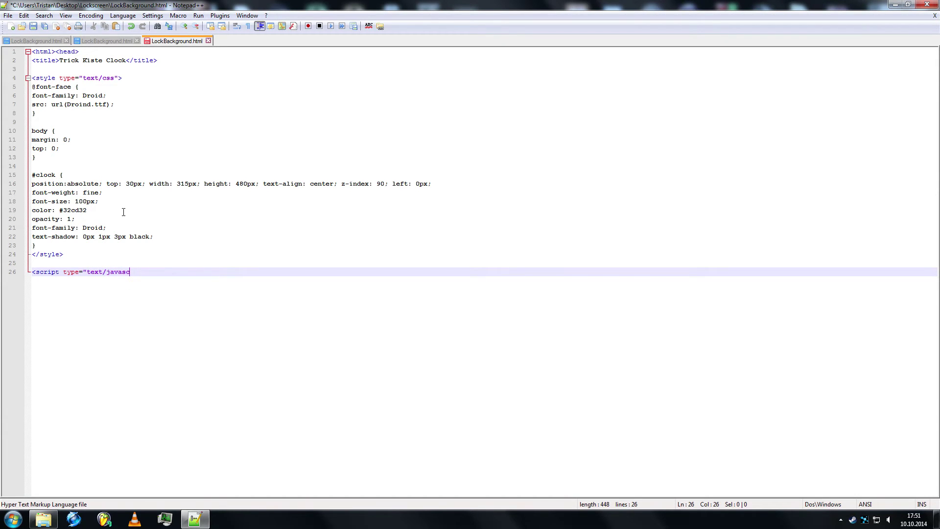
type("ript\" ")
type("scr")
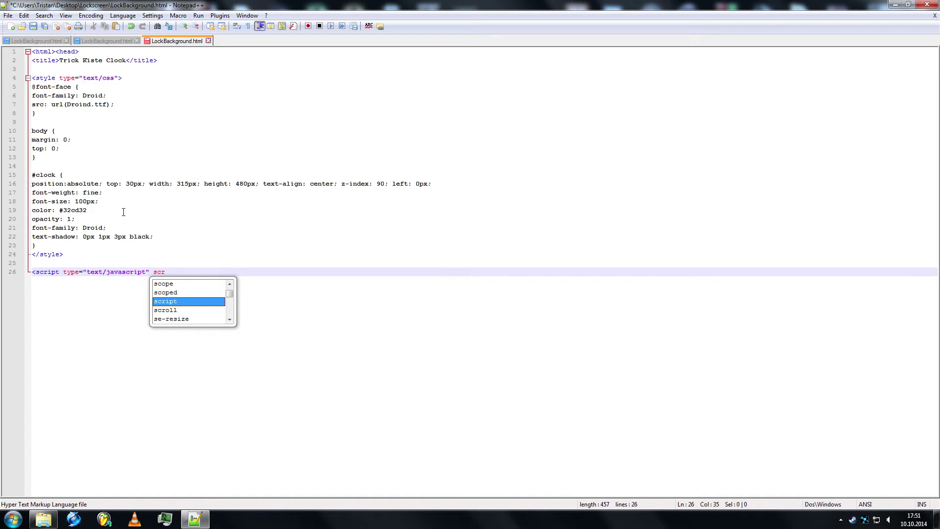
Add a script tag with src 'Script/main.js' and </head>, then save LockBackground.html
key("BackSpace")
key("BackSpace")
type("rc")
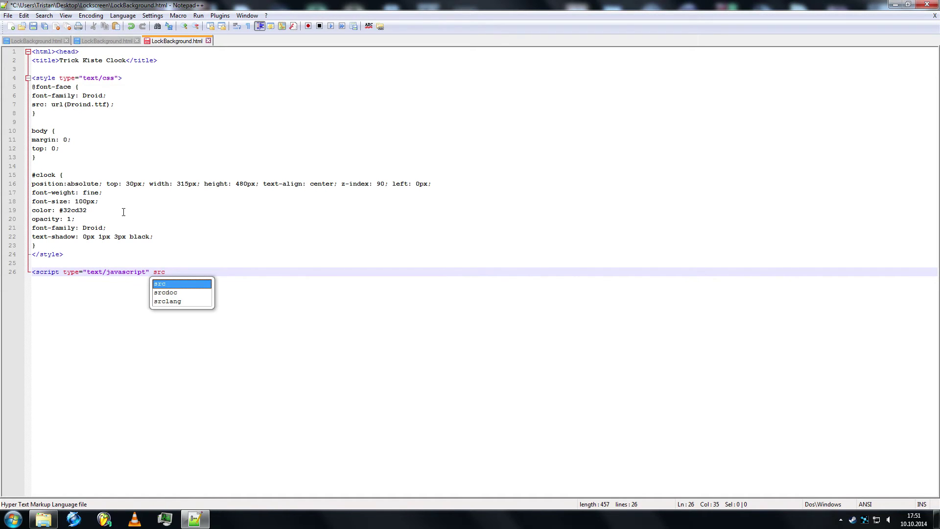
type("=\"")
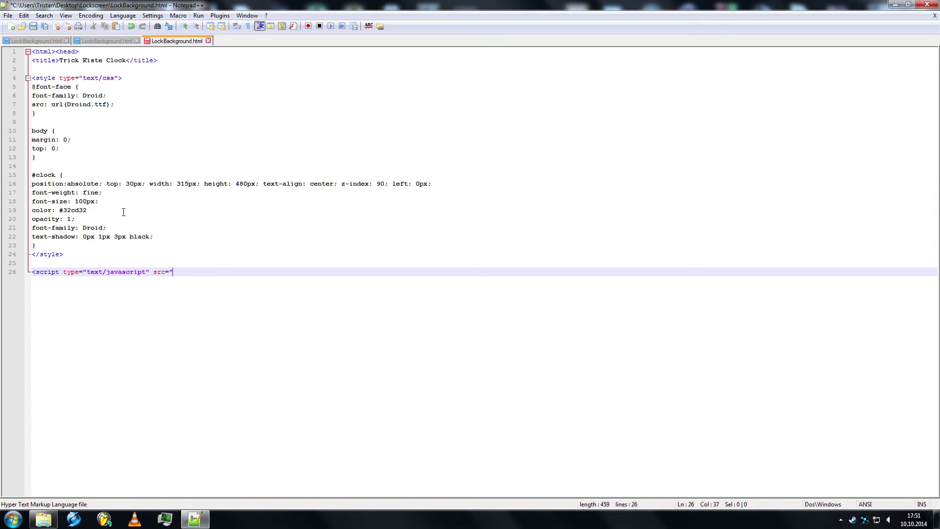
type("Script")
type("/main.")
type("js")
type("\"><")
type("/scrip")
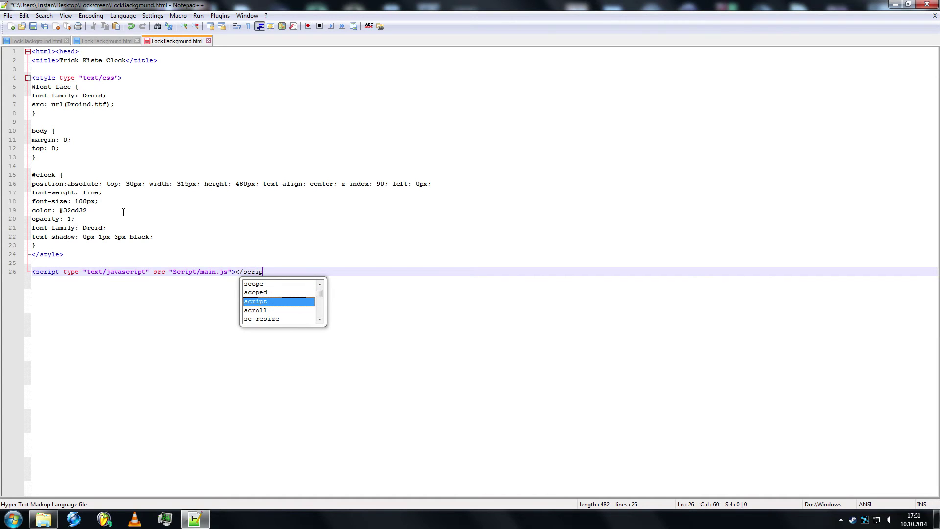
type("t>")
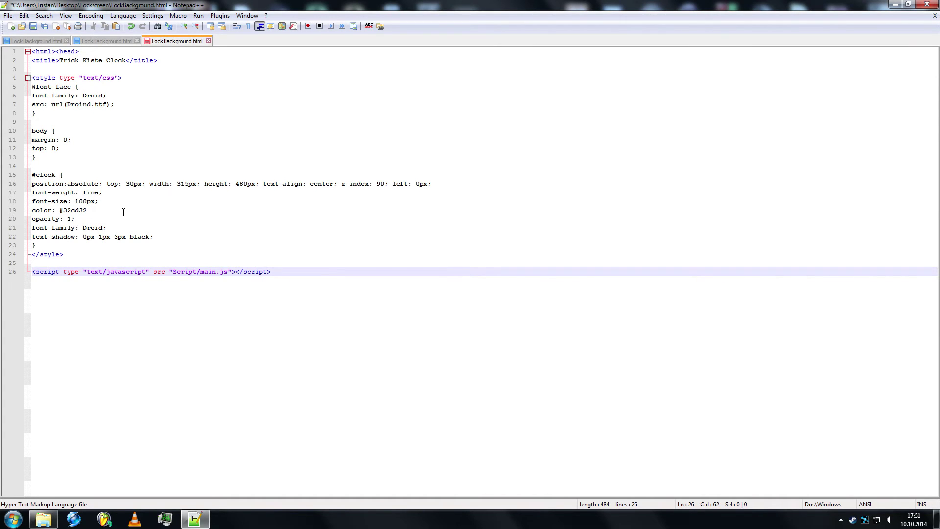
key("Return")
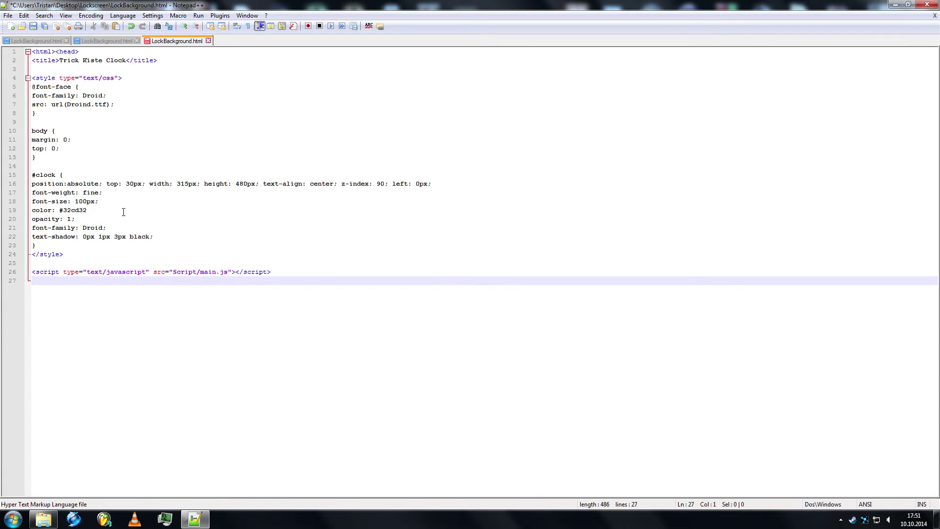
key("Return")
key("BackSpace")
type("</head>")
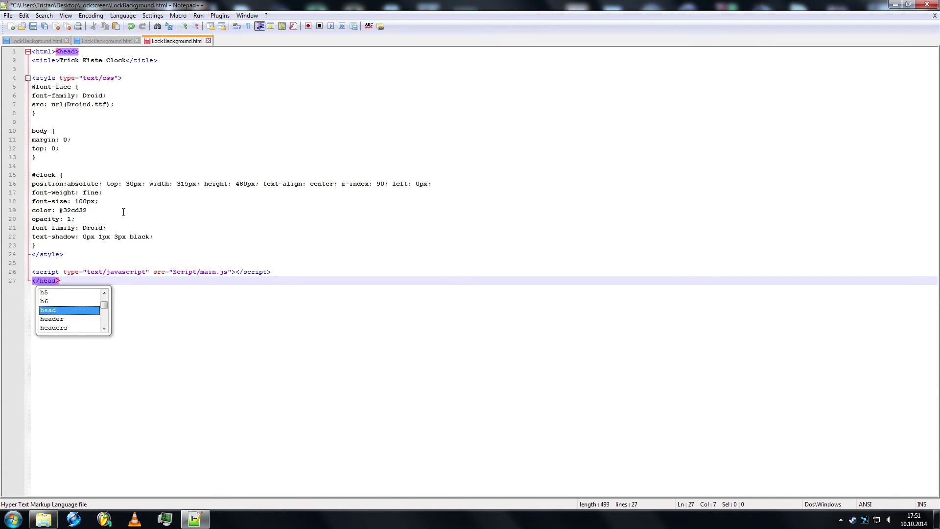
key("Escape")
key("Right")
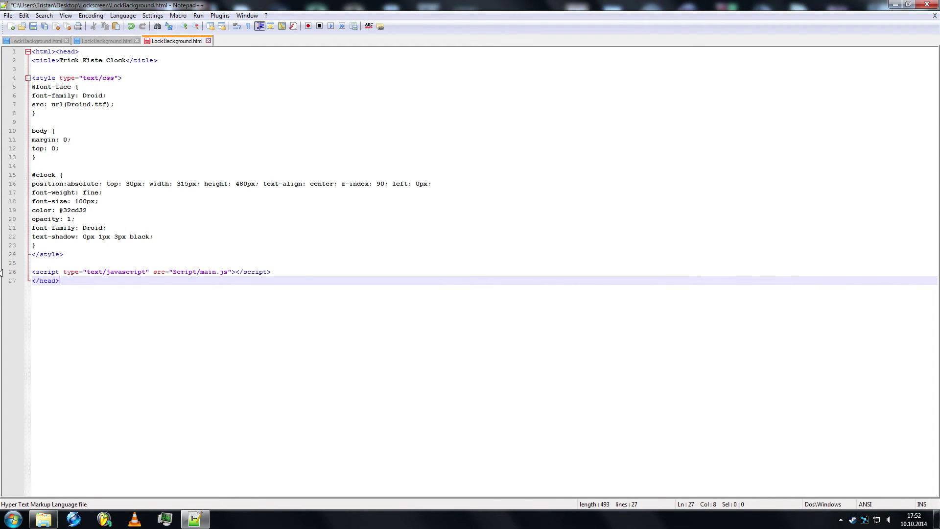
key("ctrl+s")
From Explorer's script folder, open the empty main.js with 'Edit with Notepad++'
left_click(899, 5)
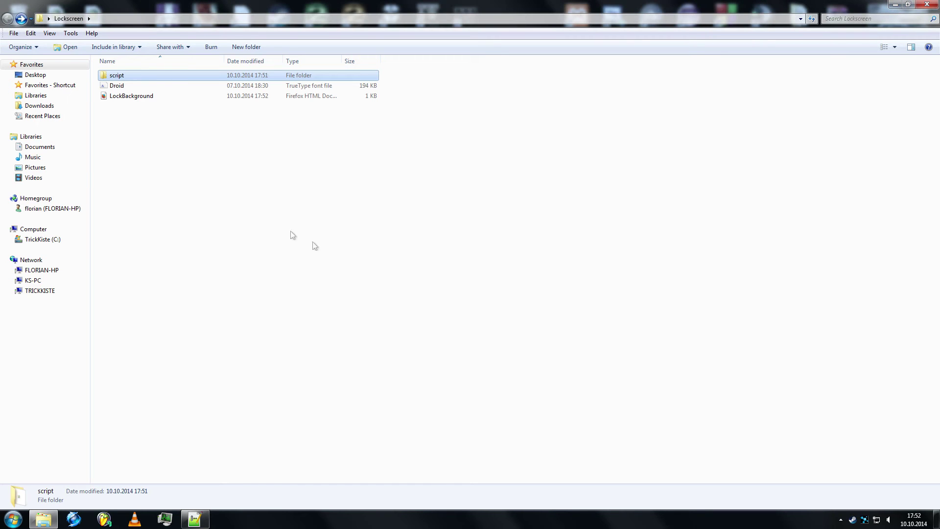
double_click(114, 81)
left_click(118, 76)
right_click(118, 76)
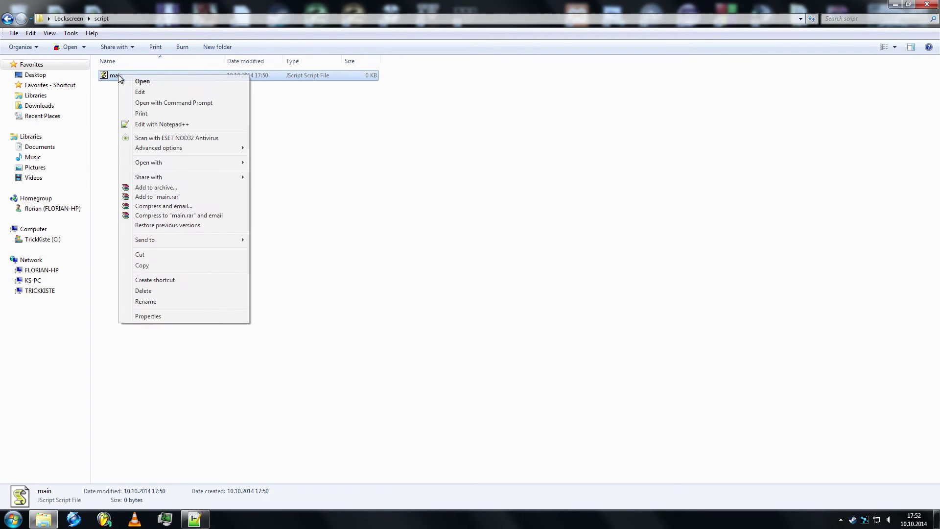
left_click(148, 124)
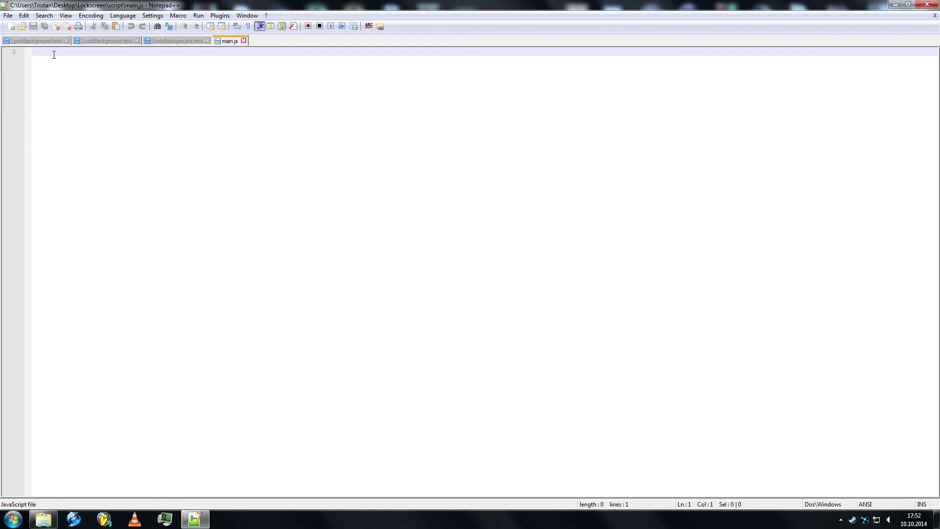
type("function")
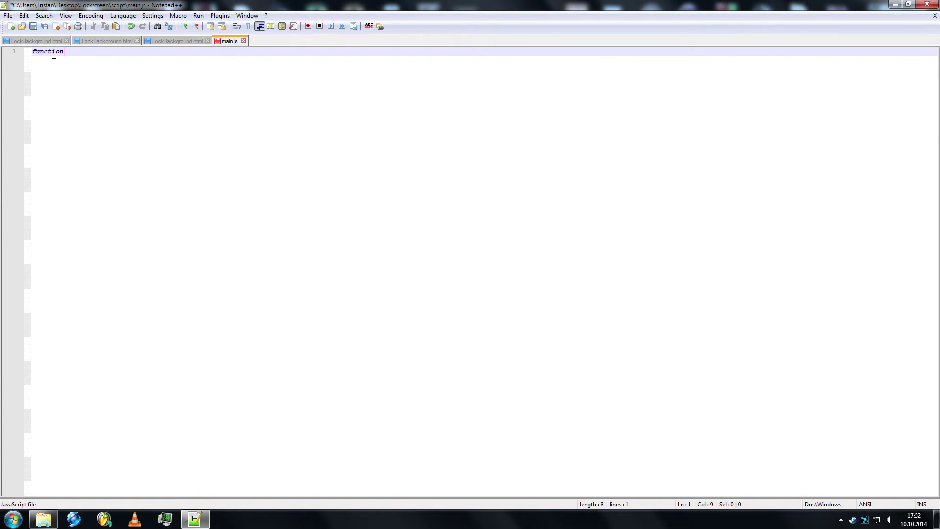
type(" init")
type("()")
Inside init, create an empty text node stored as timeDisplay using createTextNode
key("Return")
key("Return")
type("{")
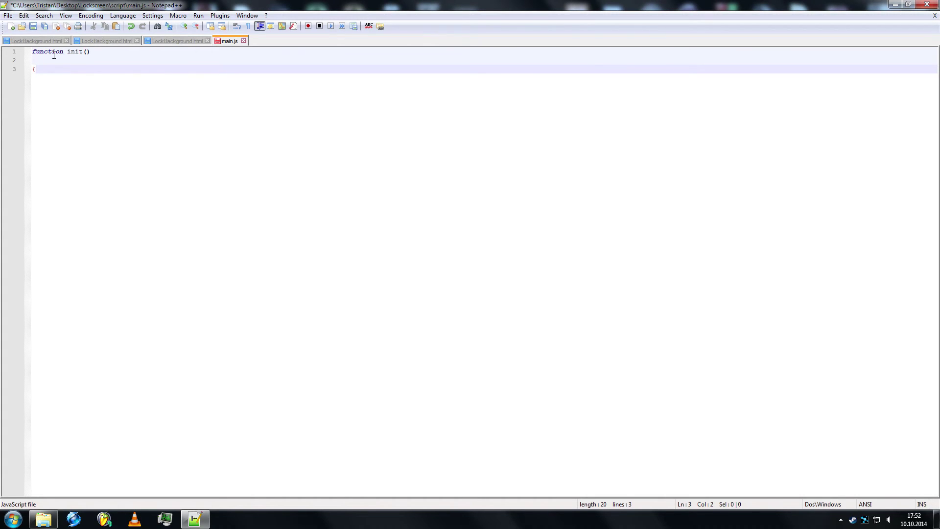
key("Return")
type("time")
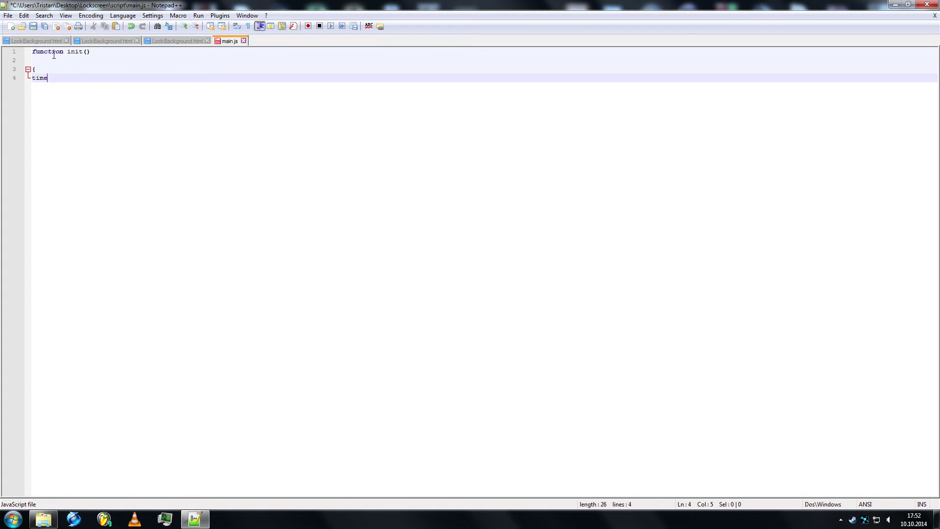
type("Dis")
type("play = ")
type("document")
type(".cre")
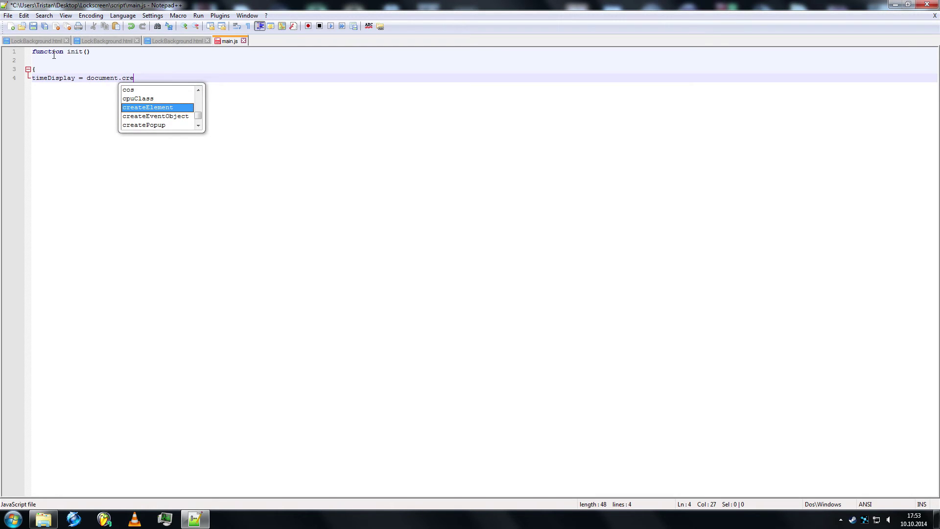
key("BackSpace")
key("BackSpace")
key("BackSpace")
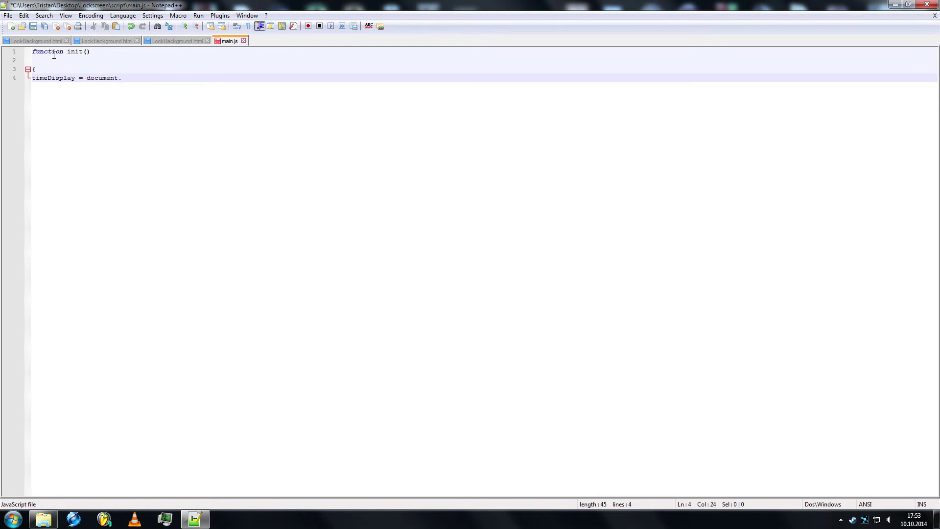
type("create")
key("Down")
key("Down")
key("Return")
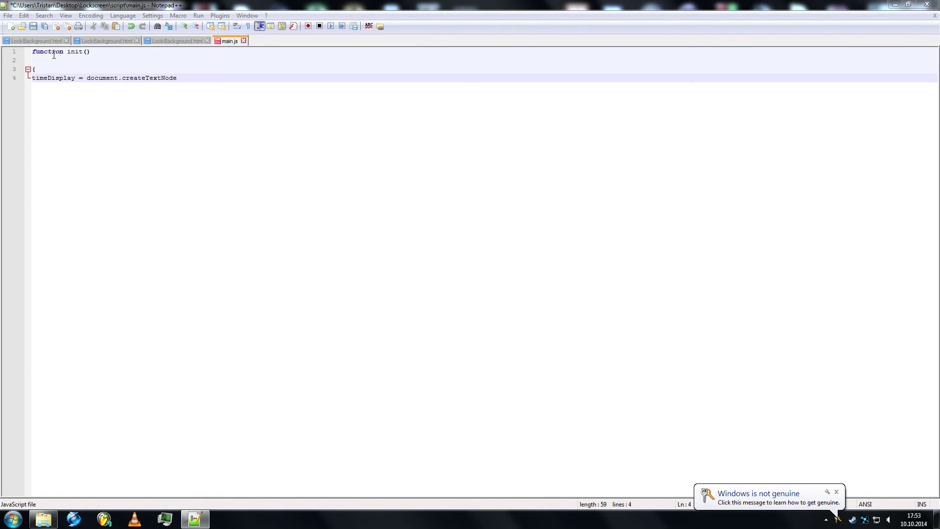
type("(\"\")")
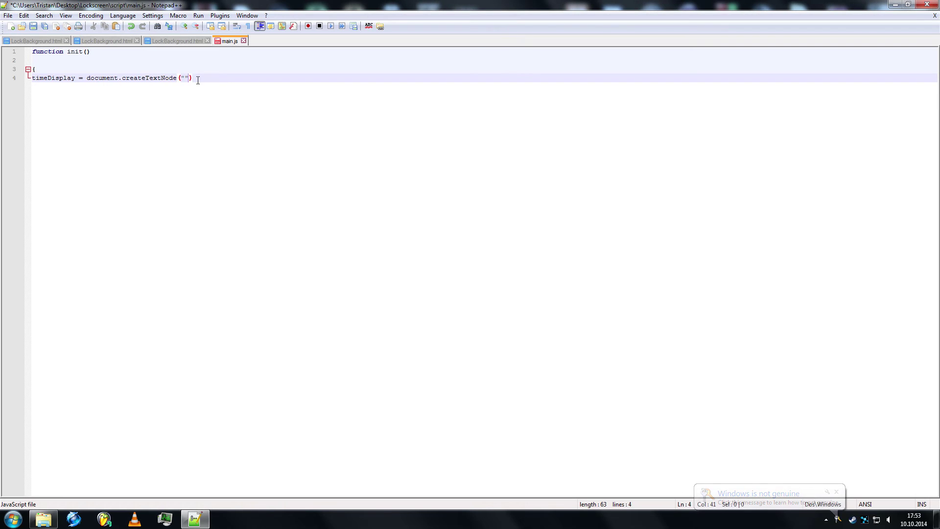
key("Right")
type(";")
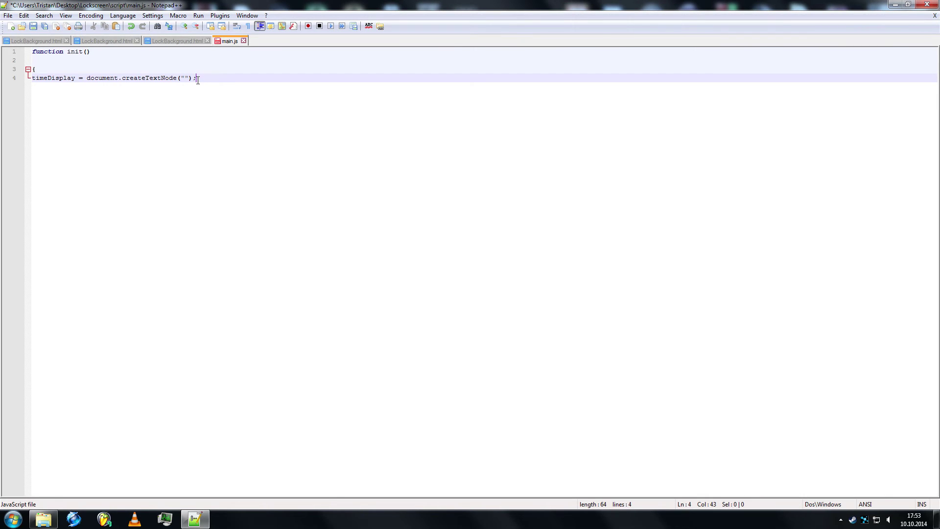
Append timeDisplay to the clock element with getElementById and appendChild, closing init
key("Return")
type("doc")
key("Escape")
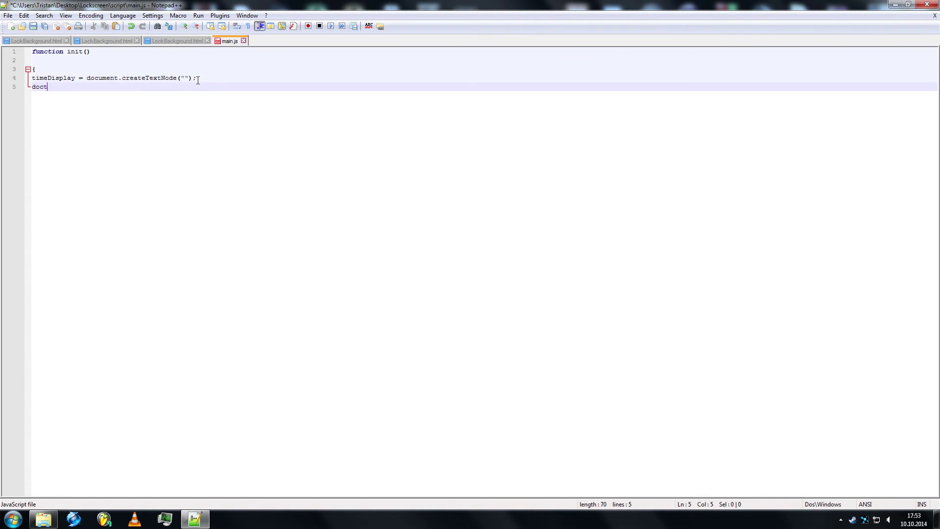
type("ument.get")
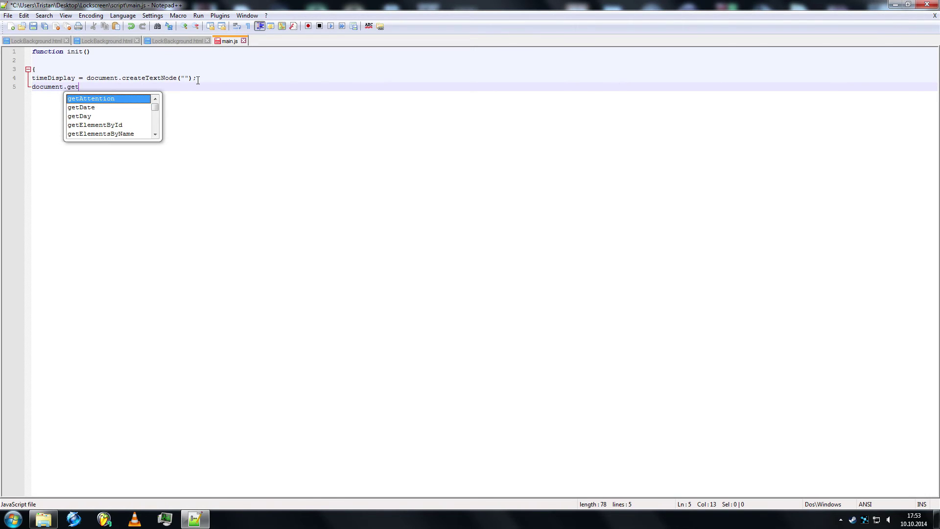
type("el")
key("Return")
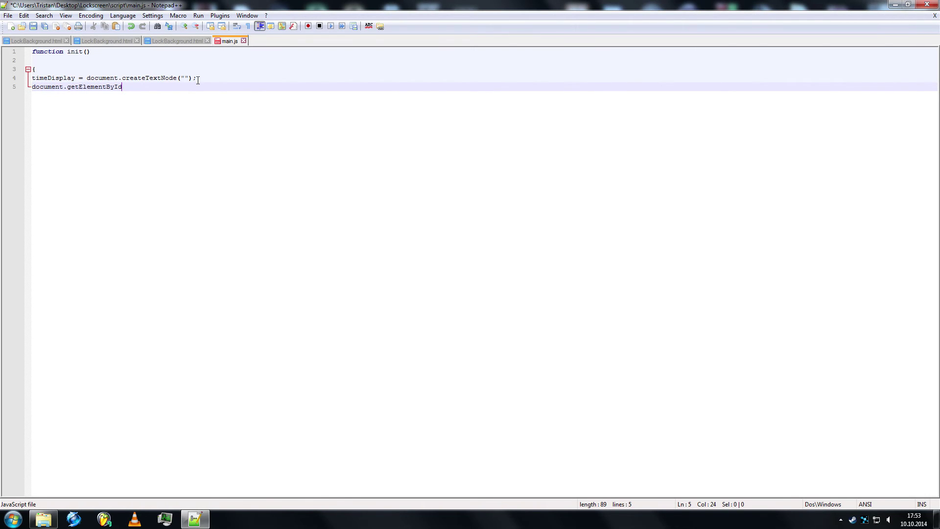
type("(\"clock\"")
type(").app")
type("endChild")
type("(ti")
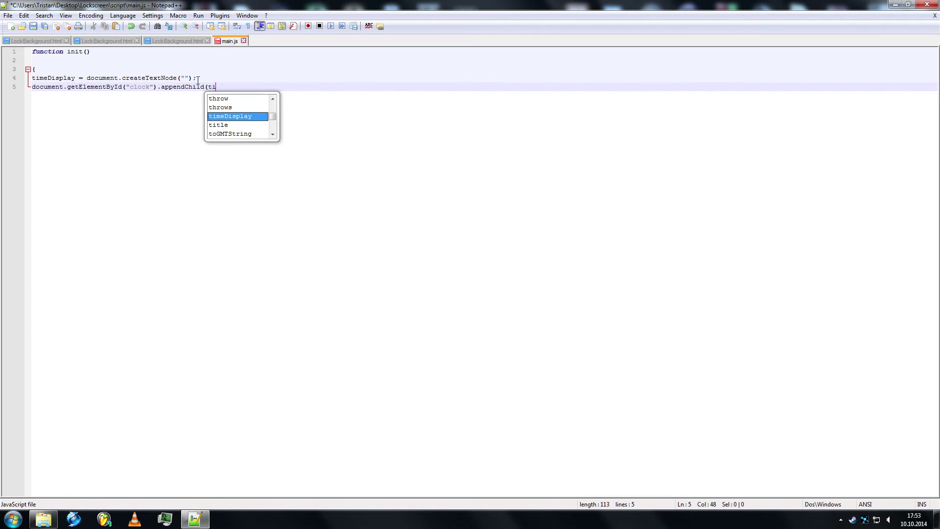
type("m")
key("Return")
type(");")
key("Return")
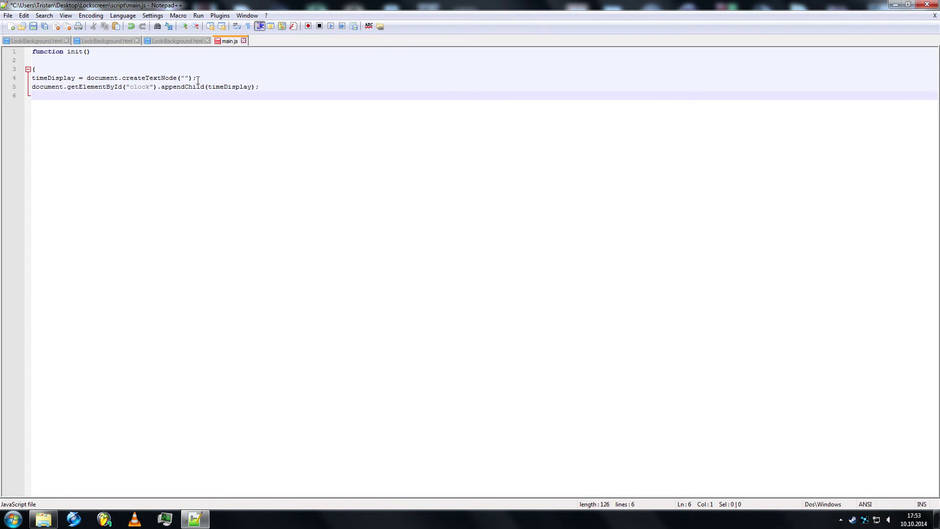
type("}")
key("Return")
key("Return")
type("function u")
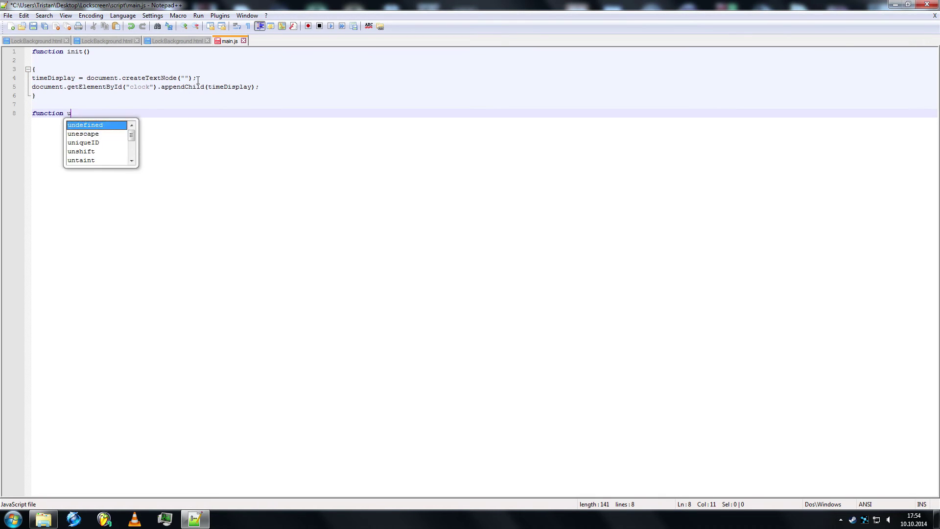
type("pdateClock()")
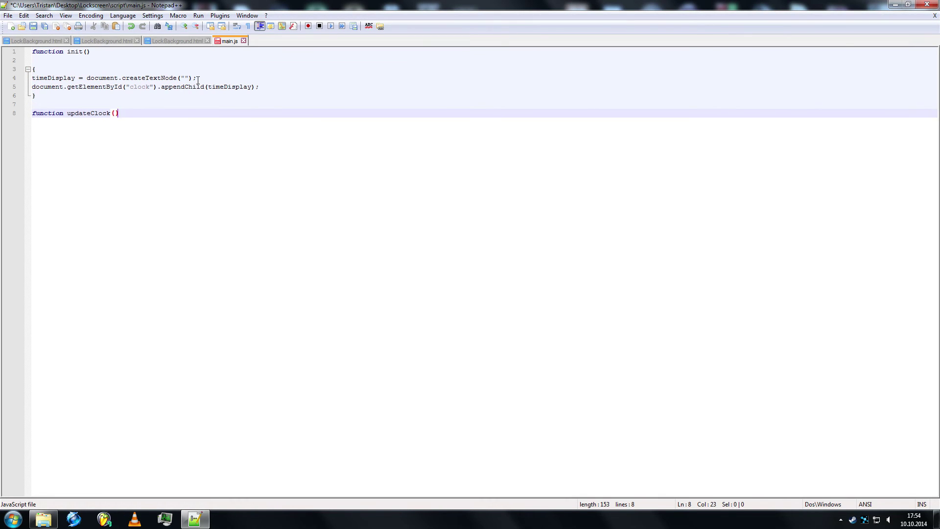
Fill updateClock with currentTime, currentHours and 'var currentMinutes = currentTime.getMinutes();'
key("Return")
key("Return")
type("{")
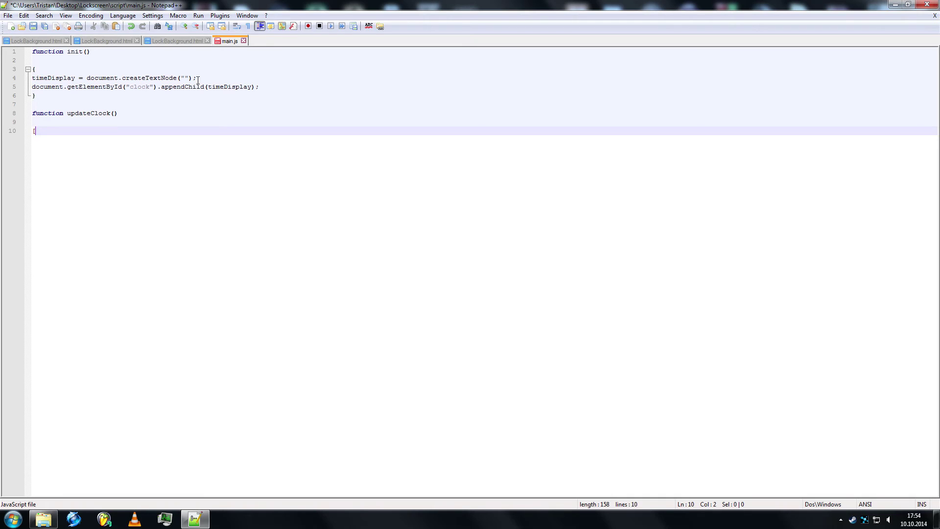
key("Return")
type("var ")
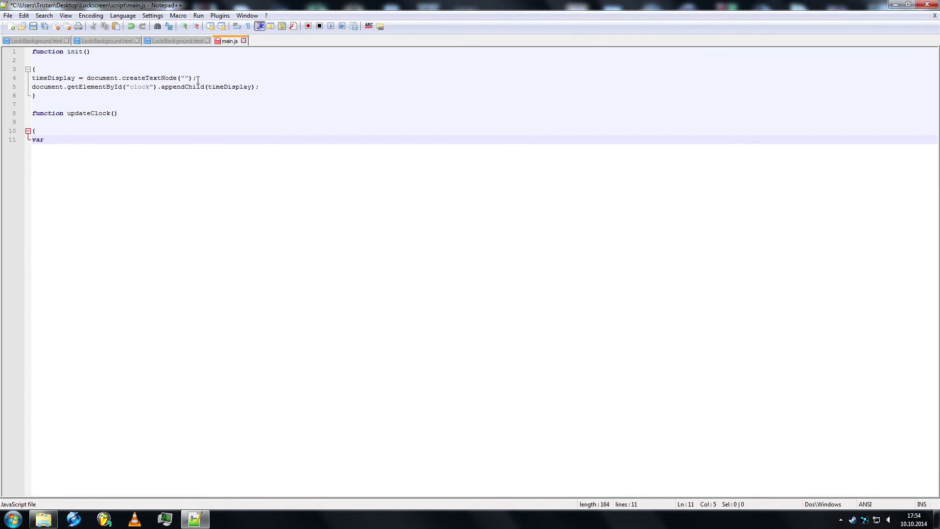
type("currentTime = ")
type("new ")
type("Date()")
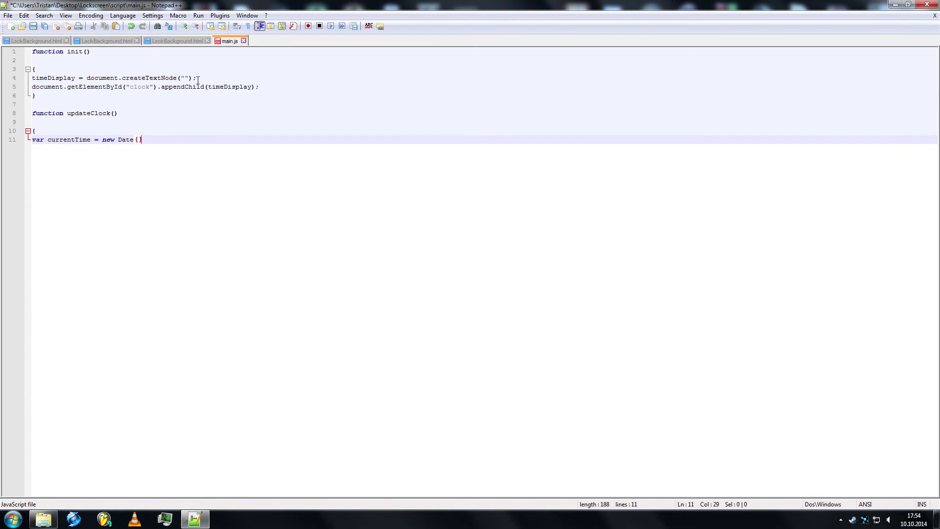
type(";")
key("Return")
type("var")
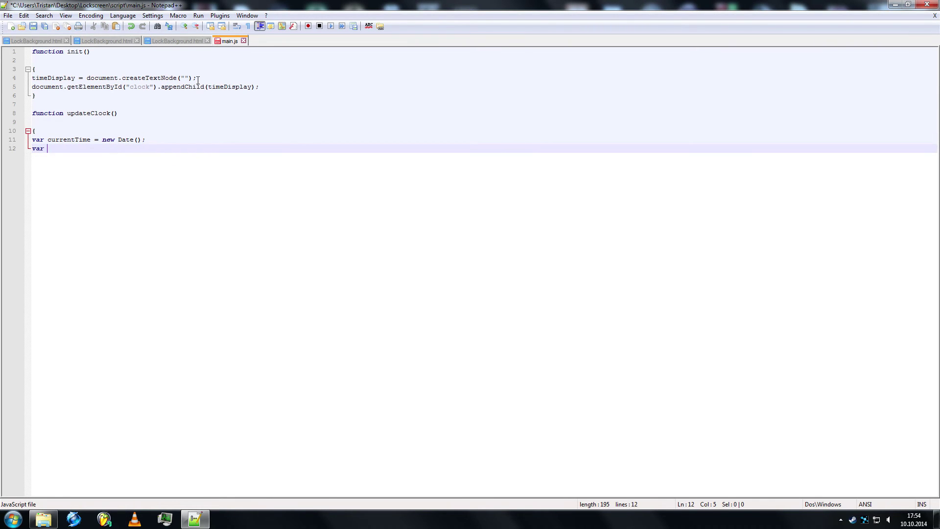
type("current")
type("Hours")
type(" new")
key("BackSpace")
key("BackSpace")
key("BackSpace")
type("currentTime")
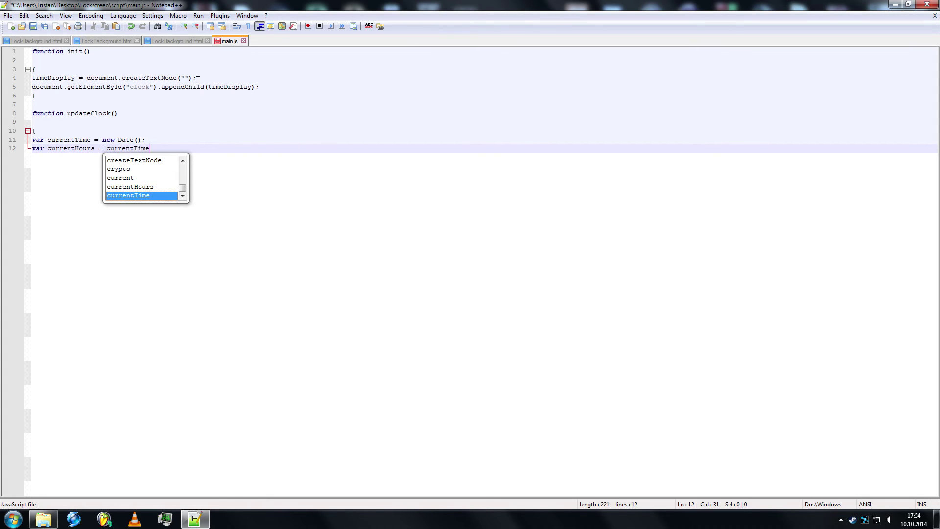
type(".get")
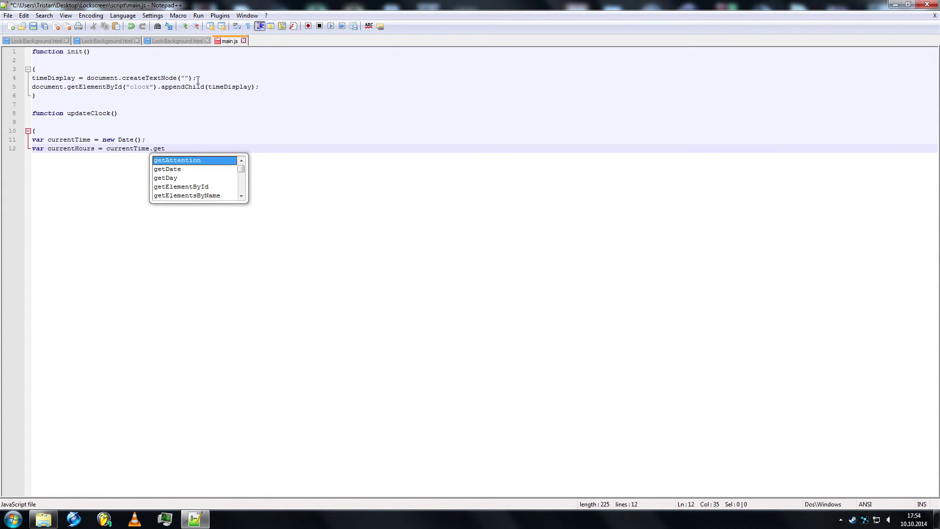
type("Hours")
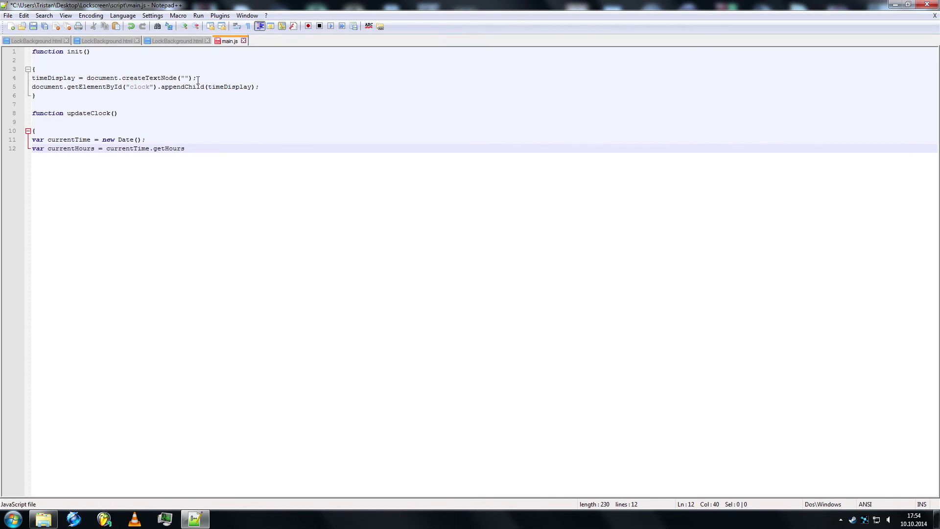
type("()'")
key("Return")
type("var")
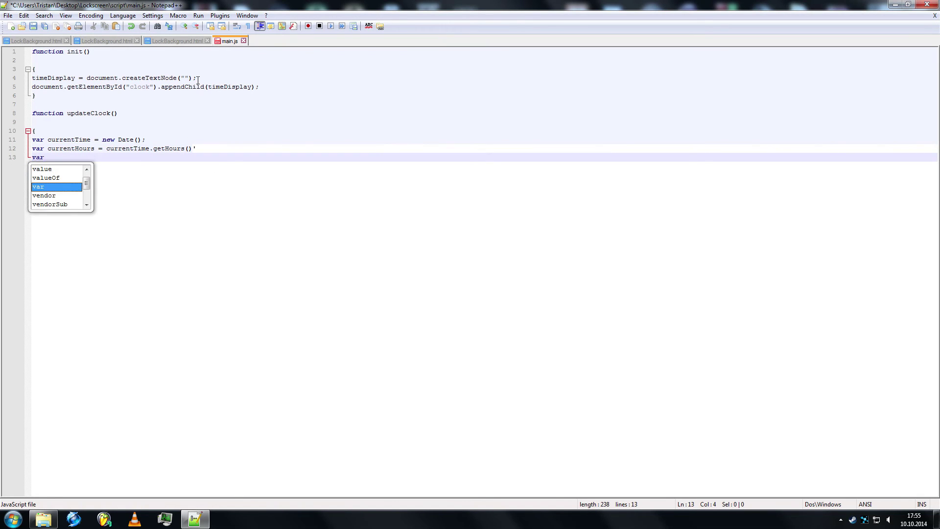
type(" current")
key("Return")
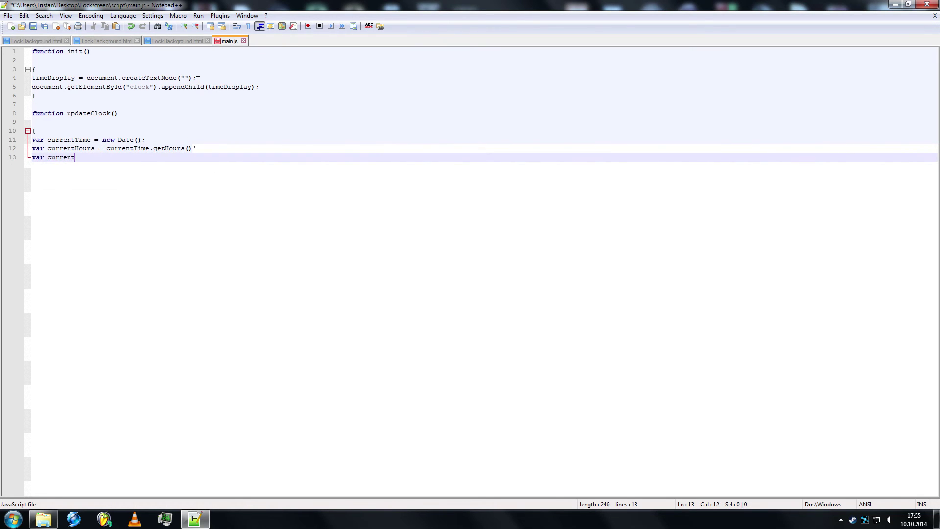
type("Minutes = ")
type("curre")
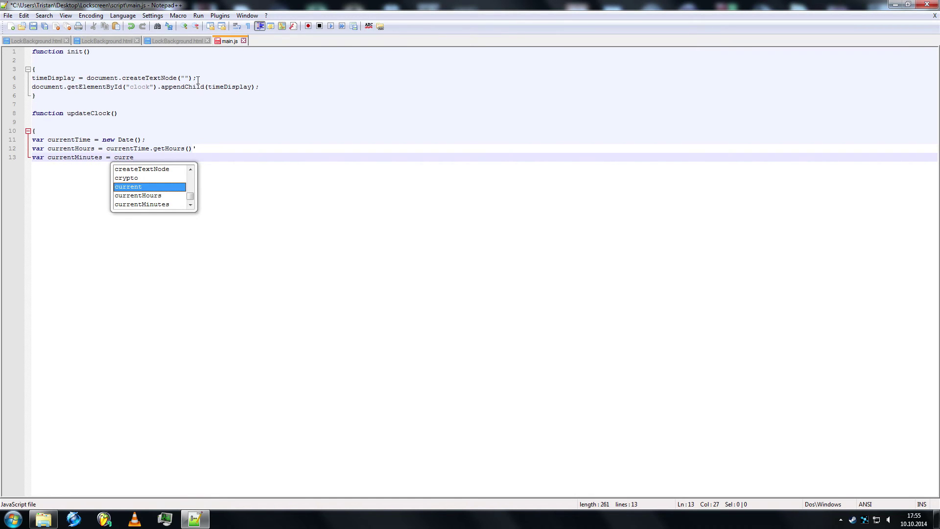
type("ntTime")
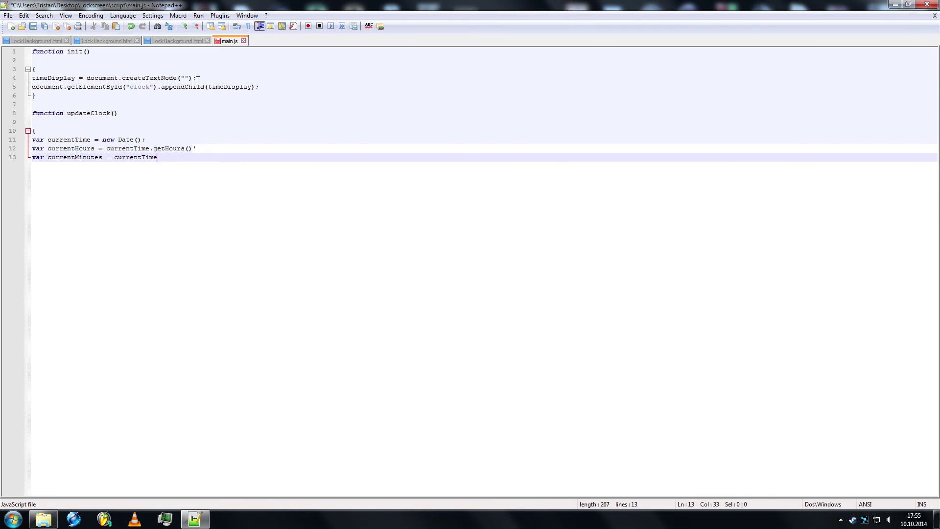
type(".getMi\\")
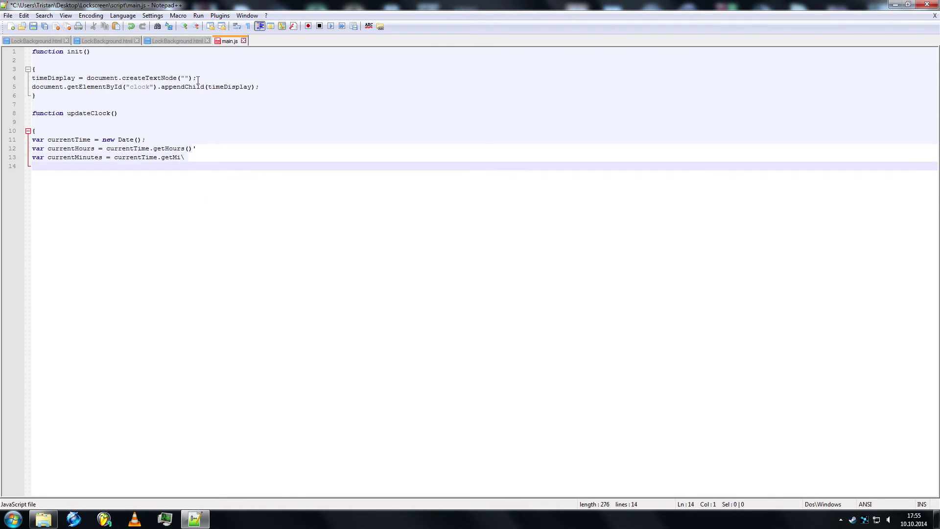
type("nutes();")
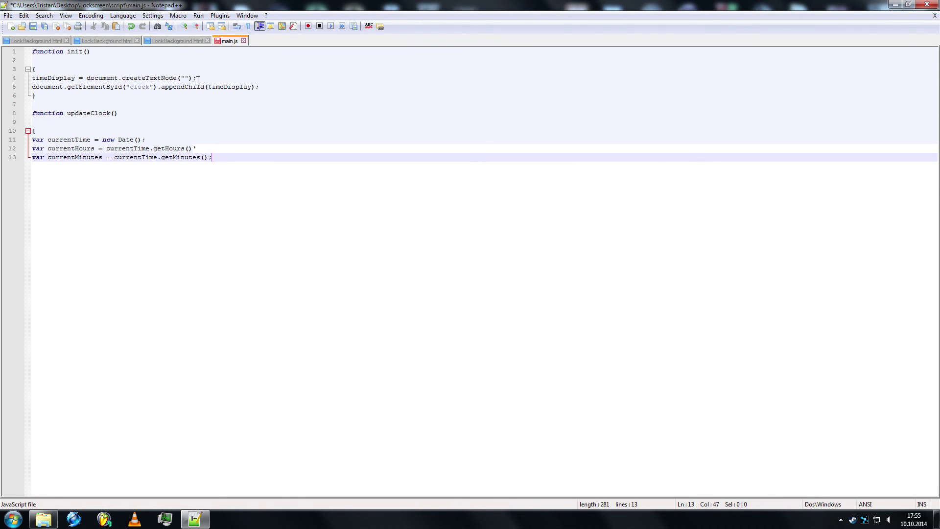
key("Return")
key("Return")
type("if")
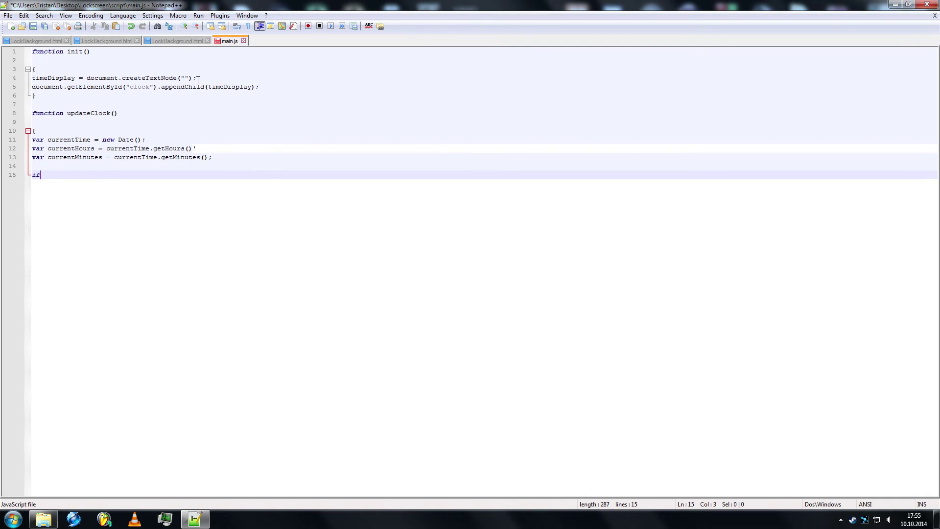
type(" (Cl")
type("ock == ")
type("\"24\")")
type(" {")
key("Return")
type("currentHou")
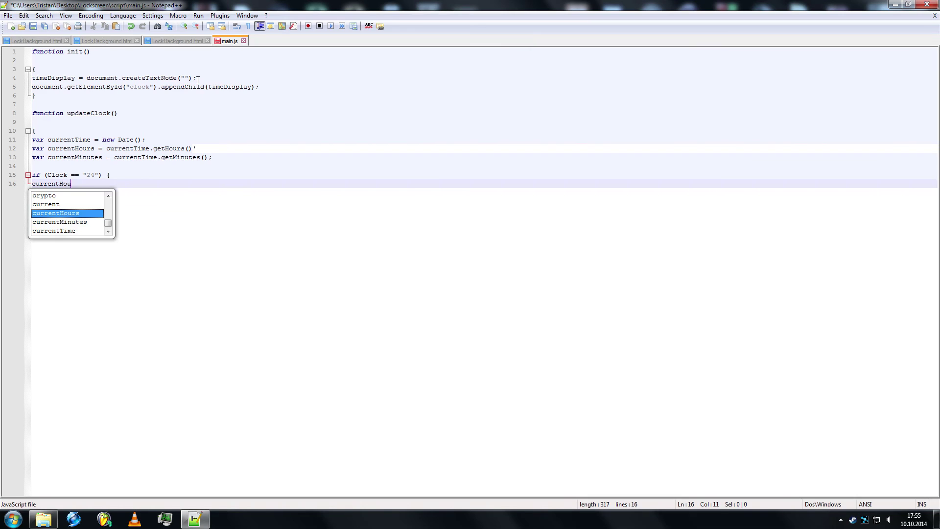
key("Return")
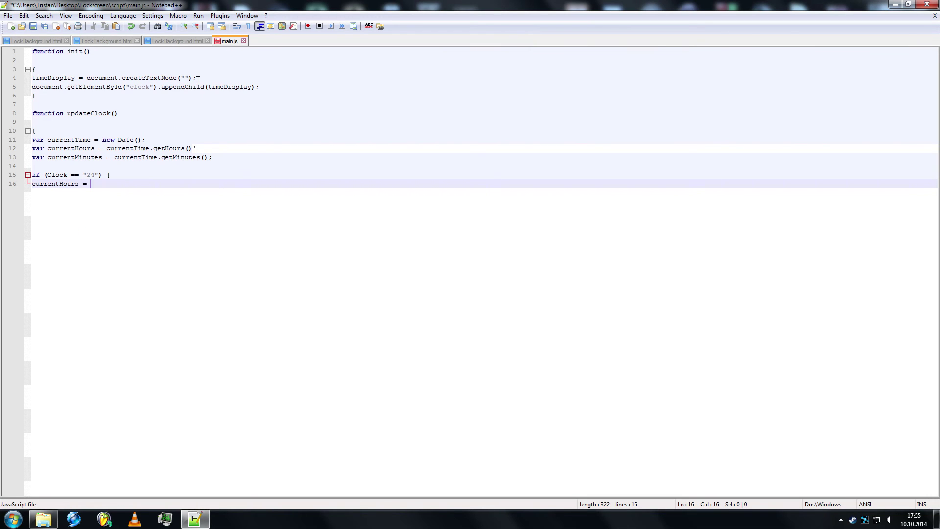
type("(current")
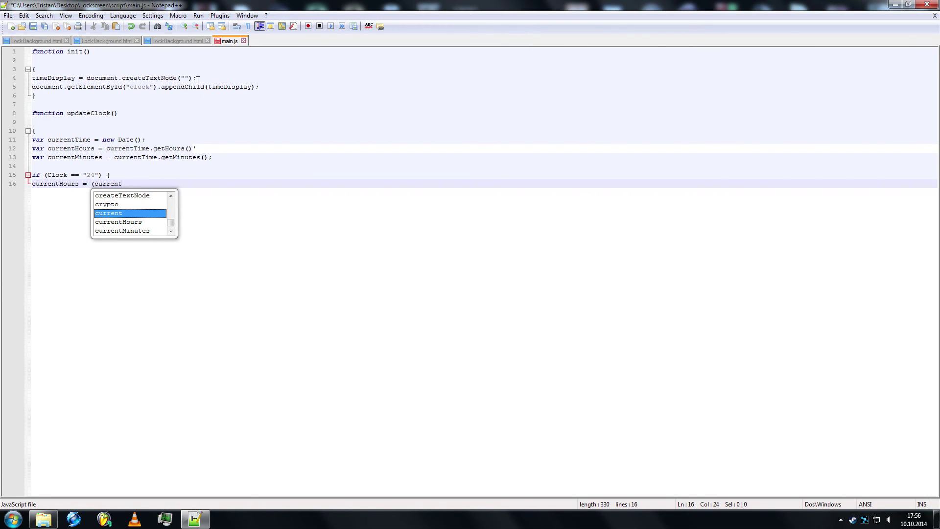
key("Down")
key("Return")
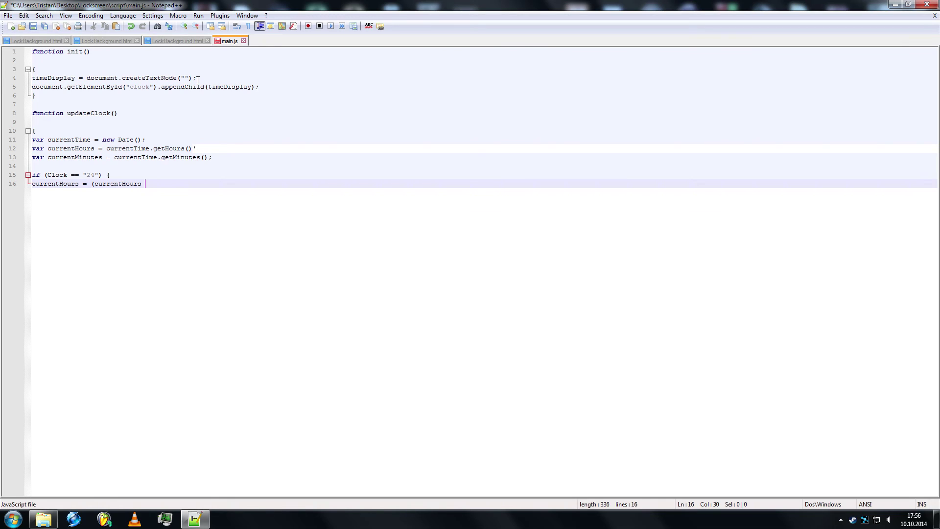
type("< 10 ")
type("\"")
type("\" ")
type(": \"\"")
type("+ currentHours;")
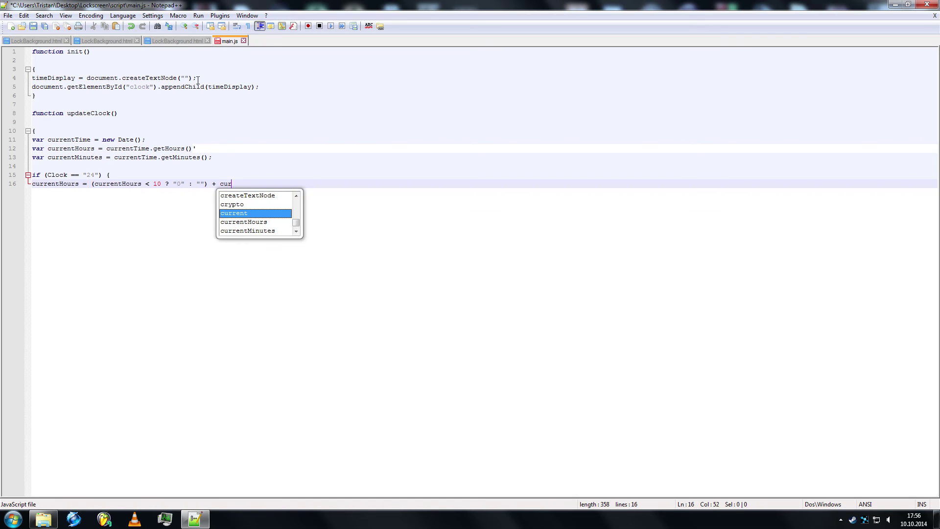
key("Return")
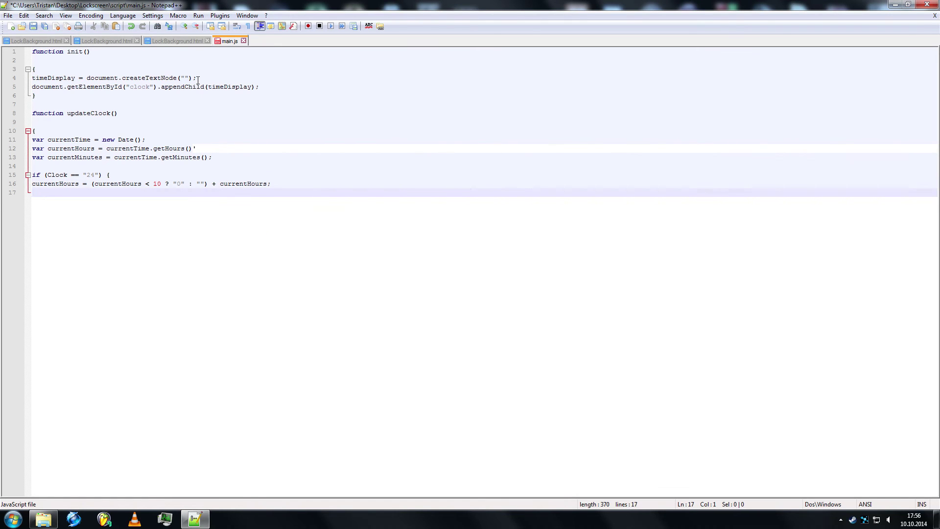
type("currentMi")
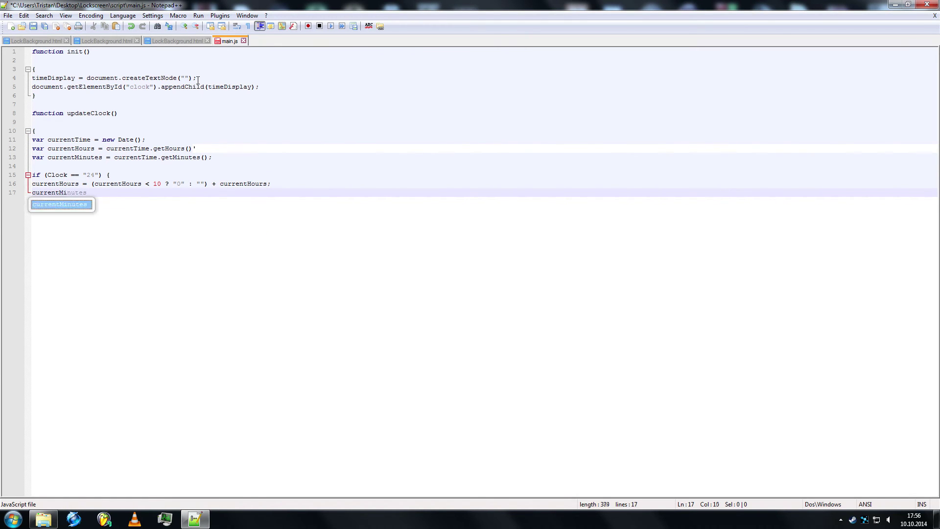
type("nutes = (")
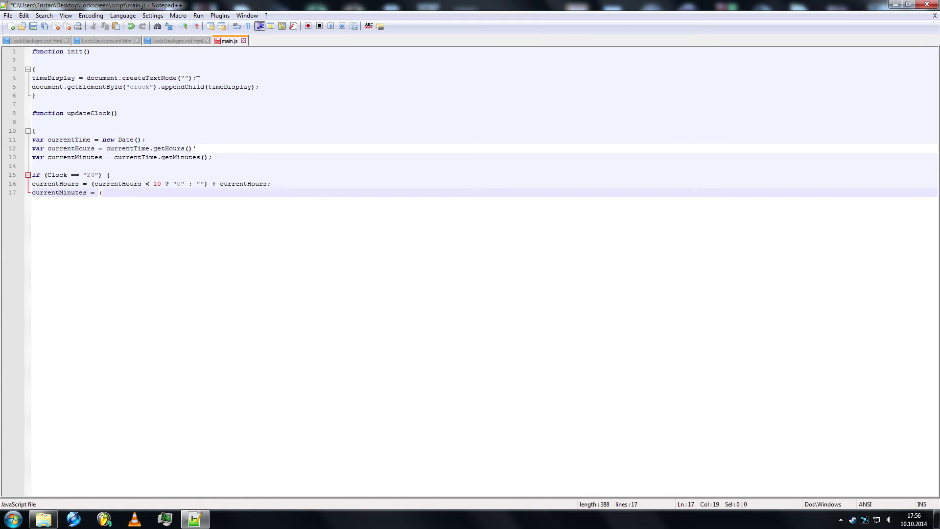
type("current")
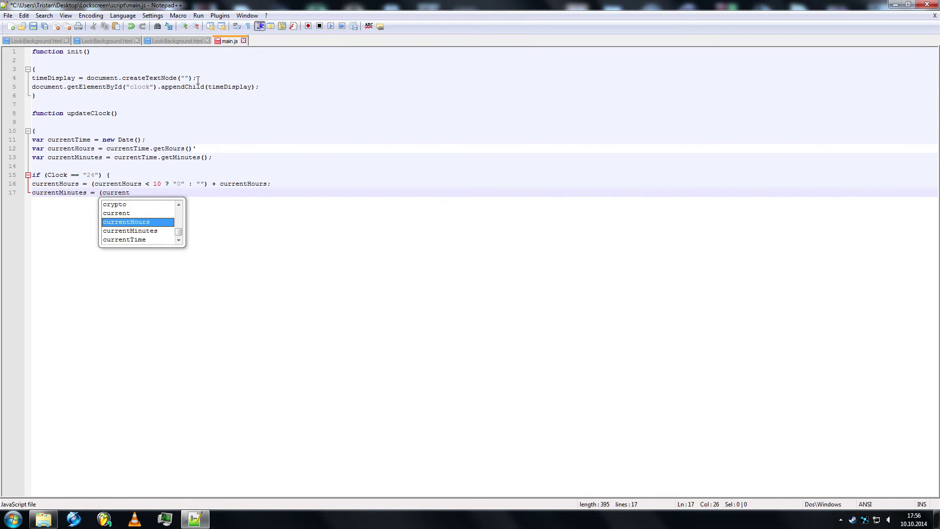
type("Minutes <")
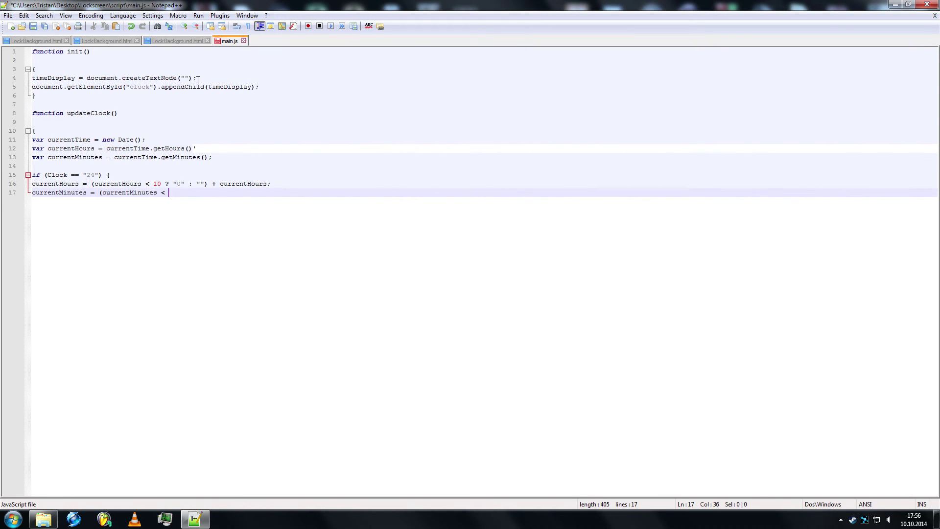
type("10 ")
type("? \"0\"")
type(" \"\")")
type(" + current")
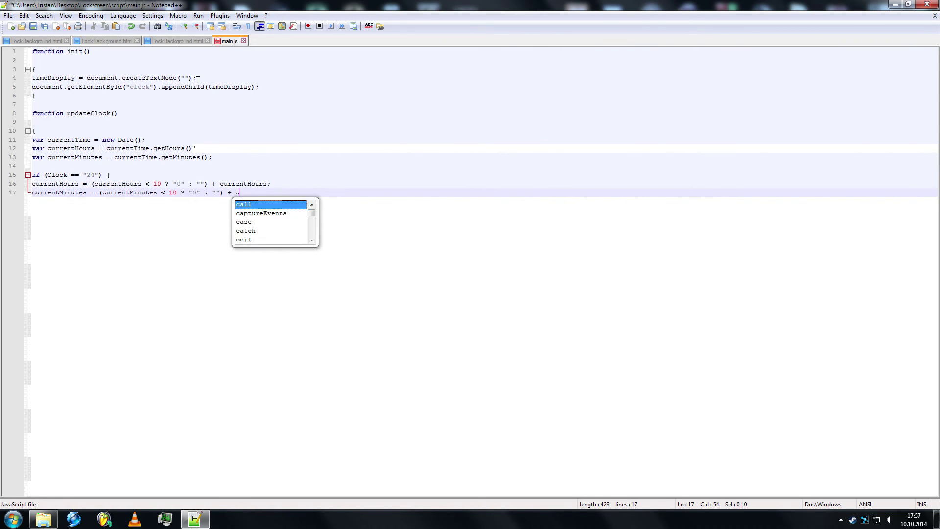
key("Down")
key("Down")
key("Return")
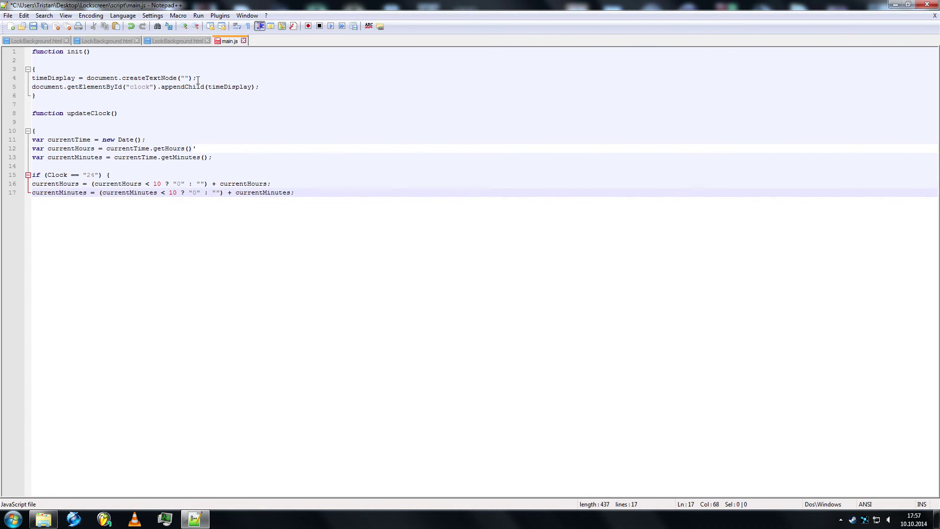
key("Return")
type("}")
key("Return")
key("Return")
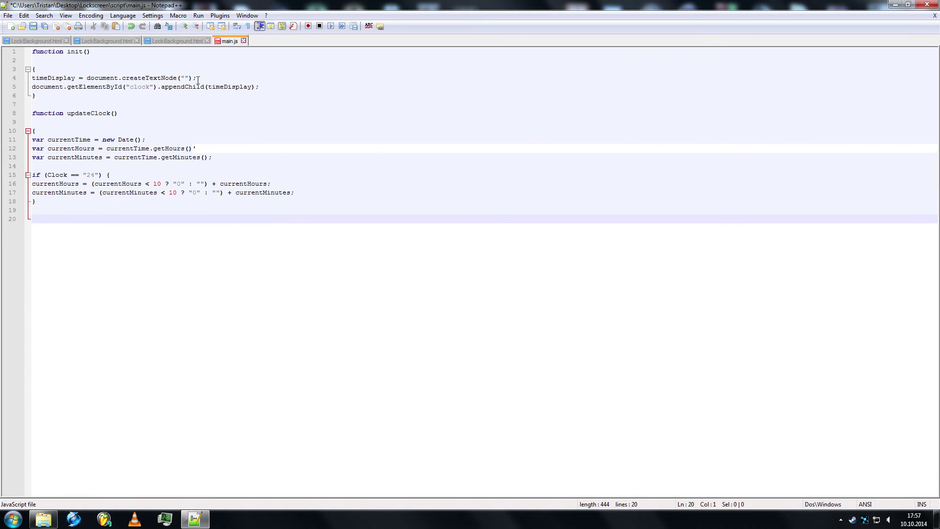
type("var current")
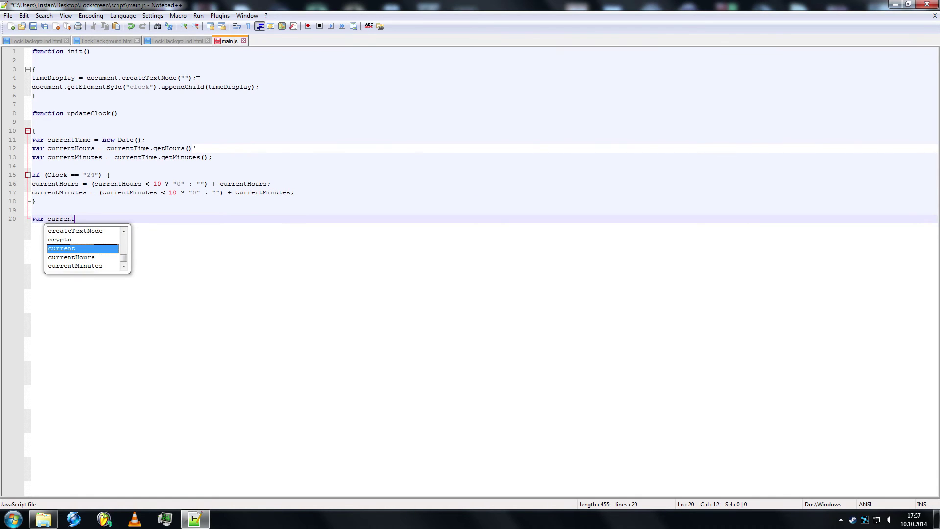
type("TimeStr")
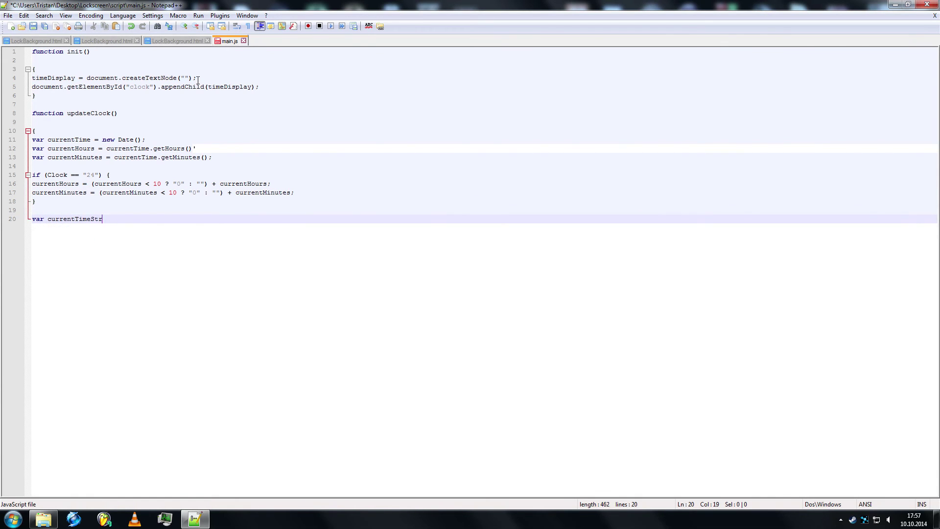
type("ing = current")
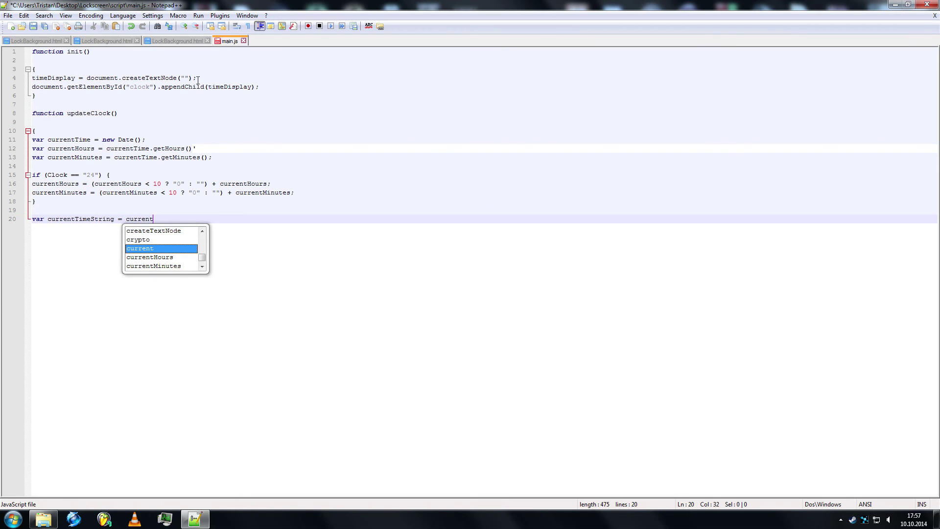
type("Hours + ")
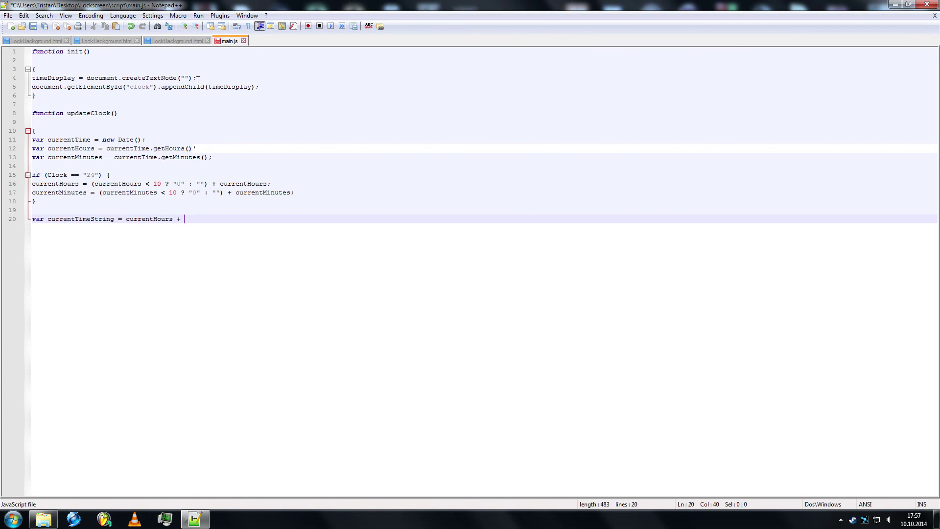
type("\":\" + ")
type("current")
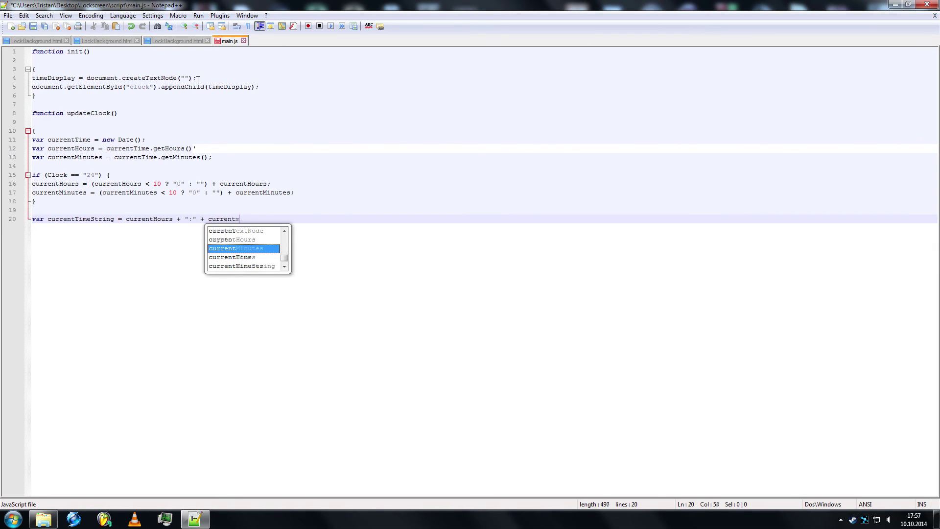
type("Minutes;")
key("Return")
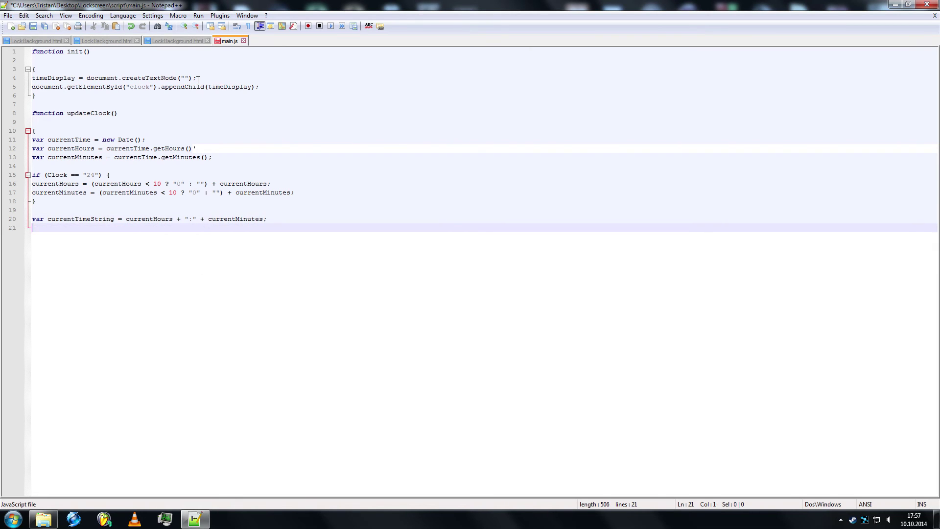
left_click(207, 148)
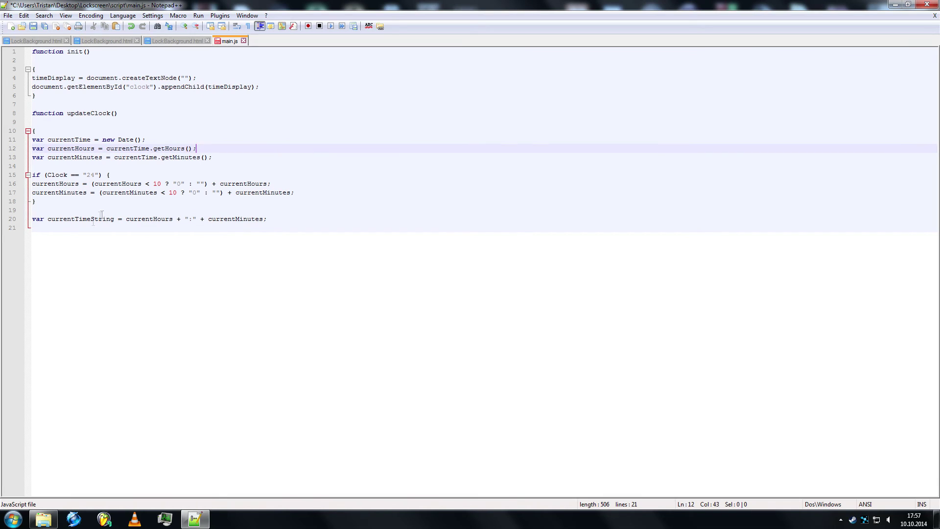
left_click(52, 230)
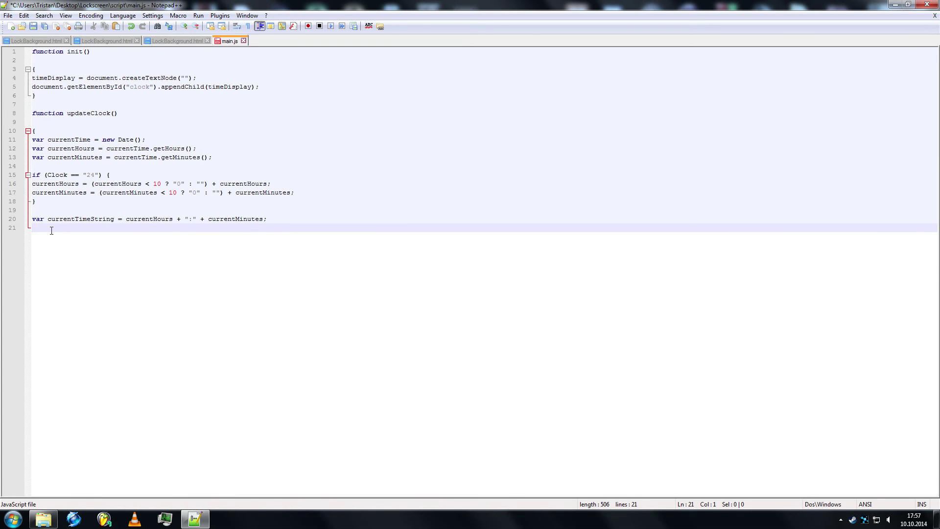
type("document.")
type("gete")
key("BackSpace")
key("BackSpace")
key("BackSpace")
type("etel")
key("Return")
type("(\"clock\"")
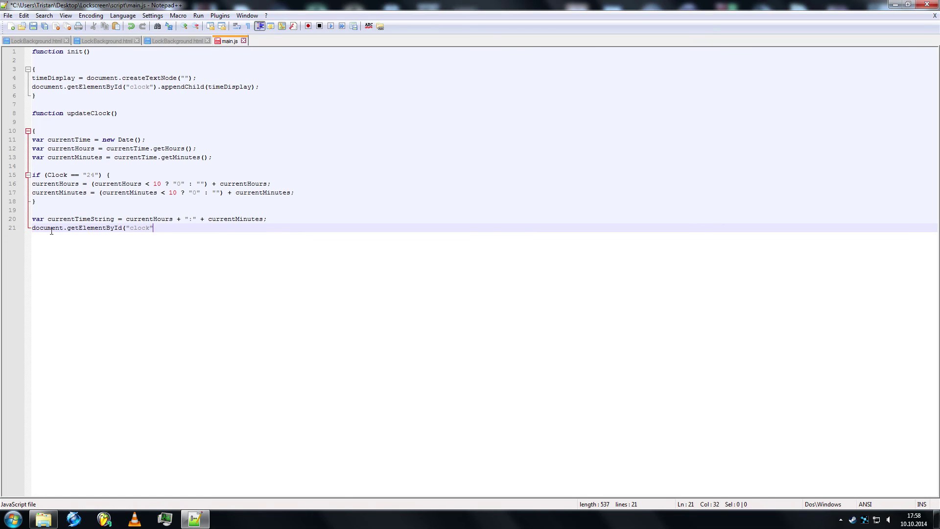
type(").first")
key("Return")
type(".node")
key("Return")
type("curren")
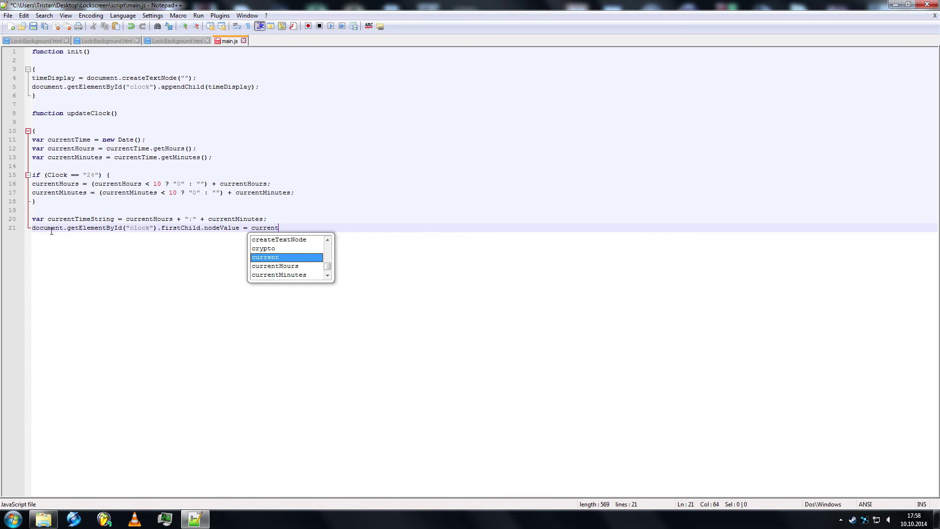
type("t")
key("Down")
key("Down")
key("Down")
key("Return")
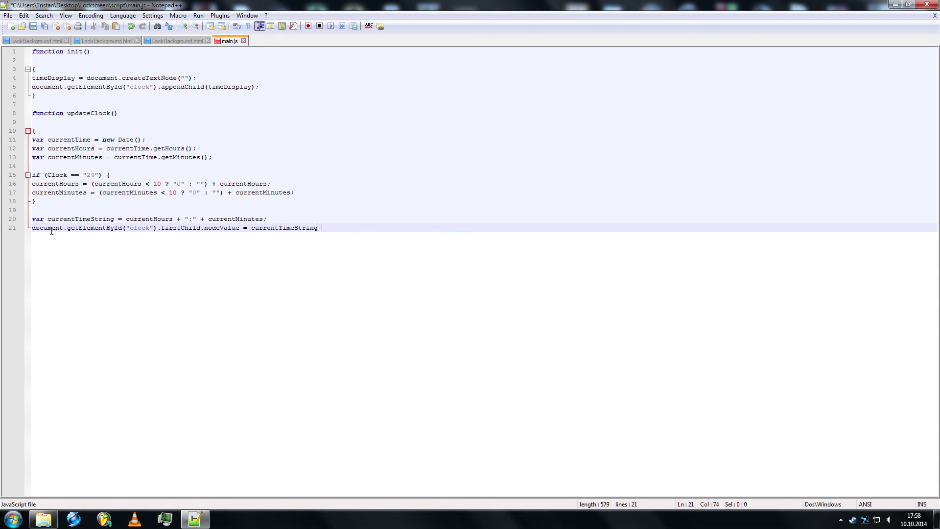
type(";")
key("Return")
type("}")
key("ctrl+s")
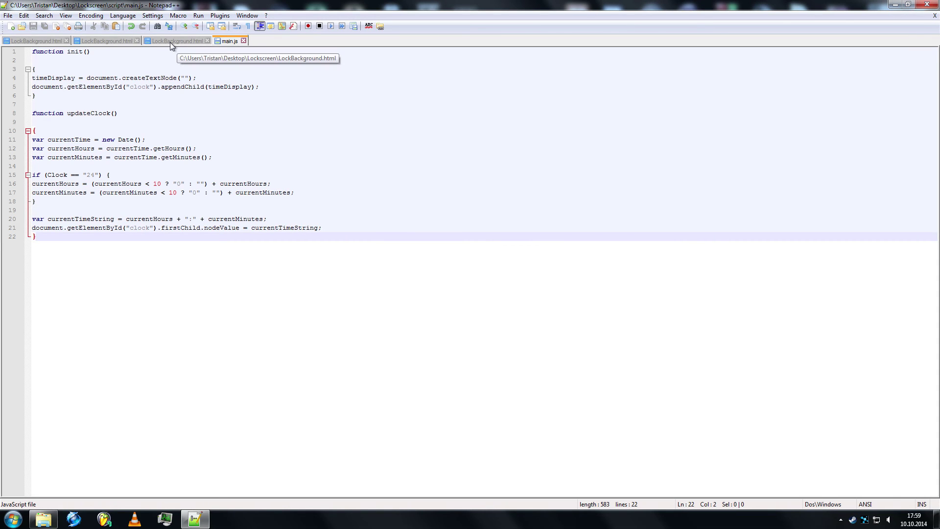
left_click(138, 42)
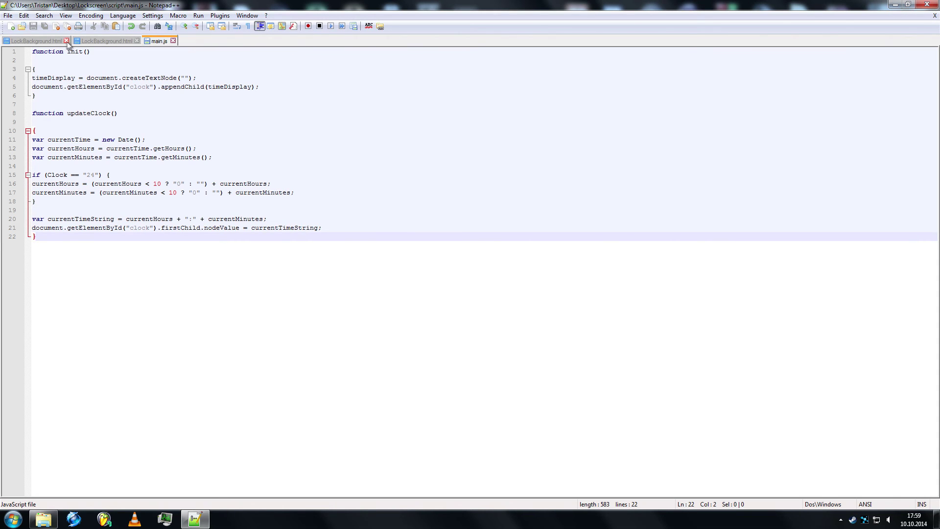
left_click(58, 43)
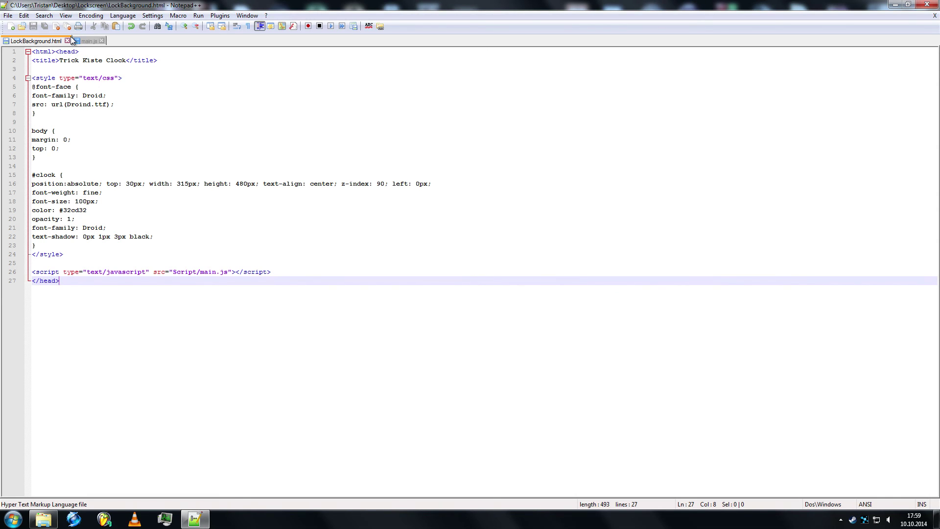
key("Return")
key("Return")
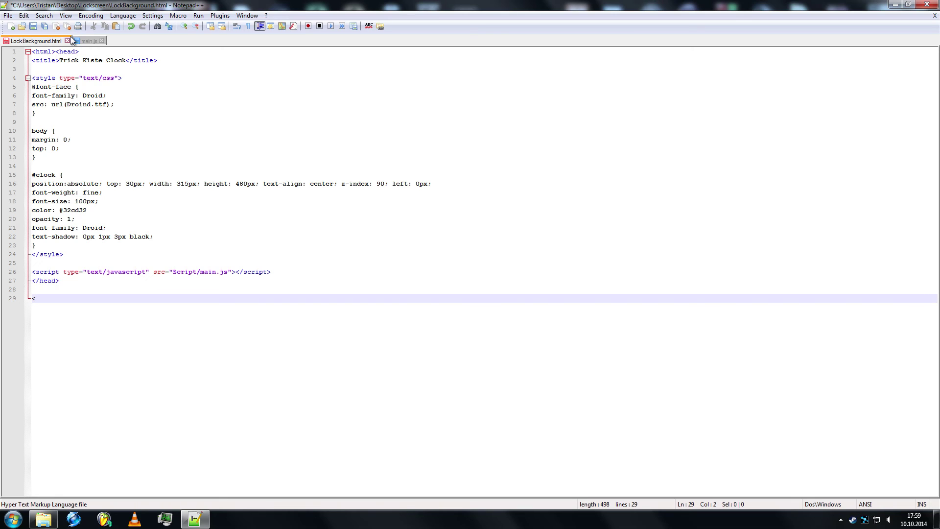
type("<body")
key("Escape")
type(">")
key("BackSpace")
key("BackSpace")
type("on")
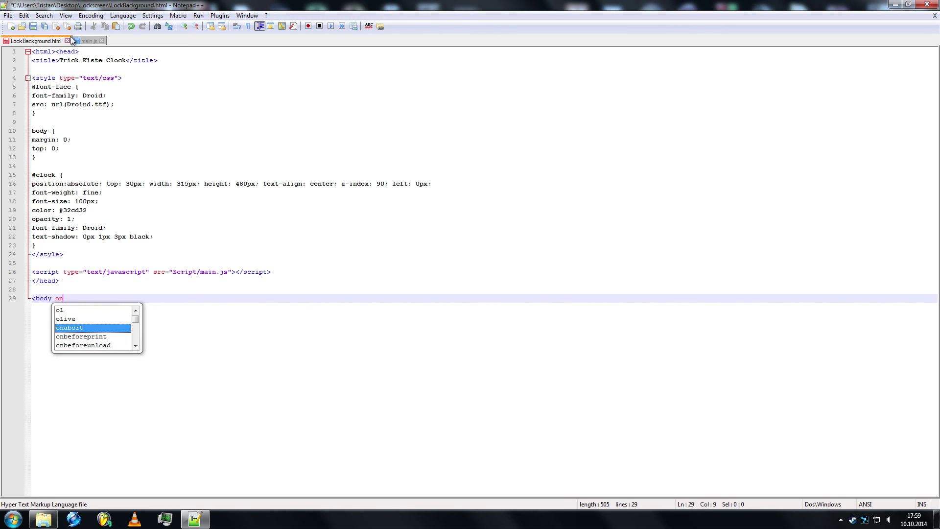
type("loa")
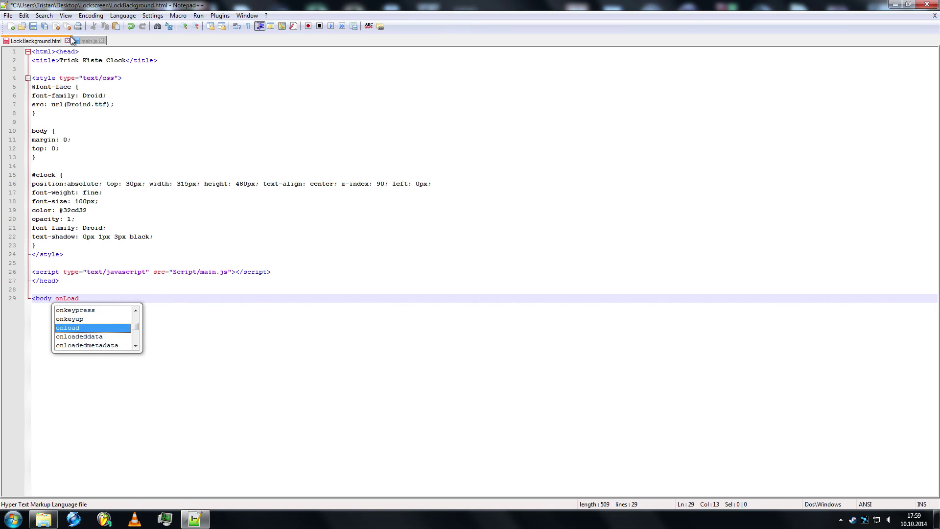
type("d")
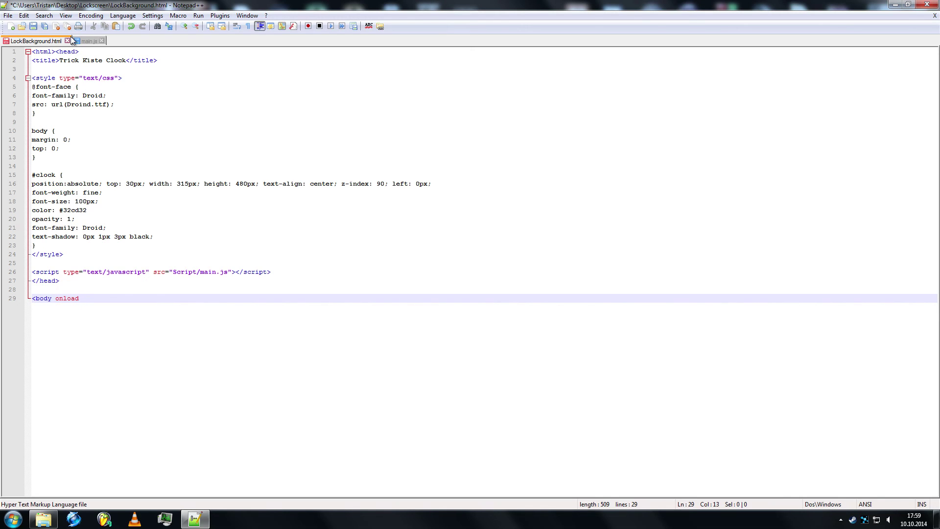
type("()\"")
type(">")
type("\"")
Delete the trailing quote and bracket from the body tag's onload attribute
key("BackSpace")
key("BackSpace")
Retype the body attribute as onLoad="onload()" using the autocomplete suggestion
key("BackSpace")
key("BackSpace")
key("BackSpace")
key("BackSpace")
key("BackSpace")
key("BackSpace")
type("o")
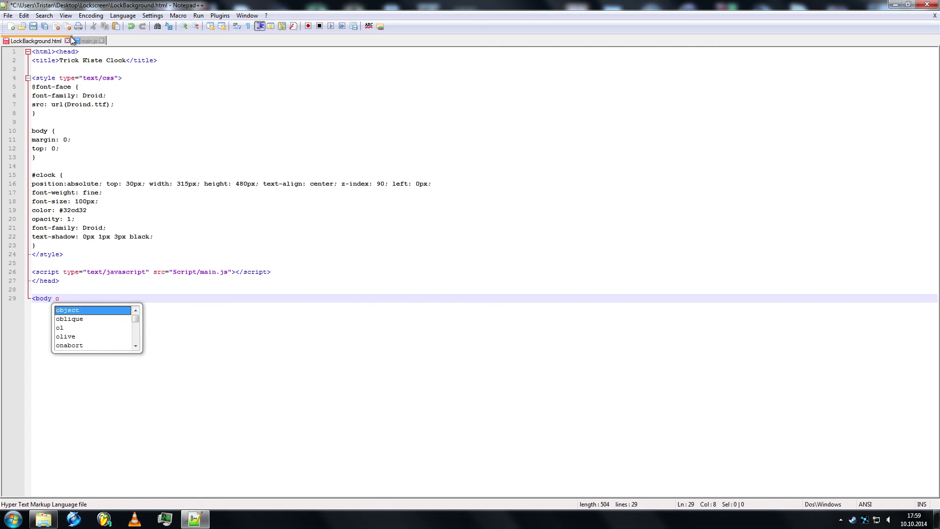
type("nLoad")
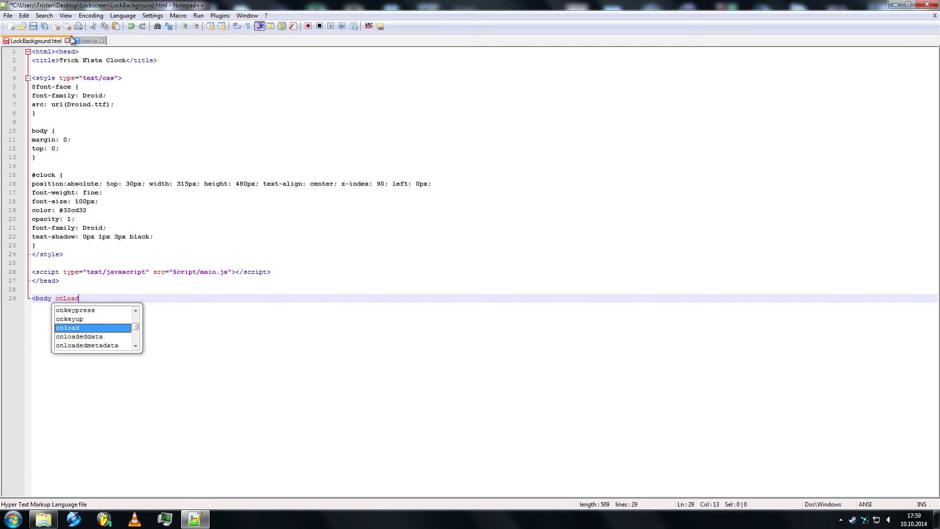
type("=")
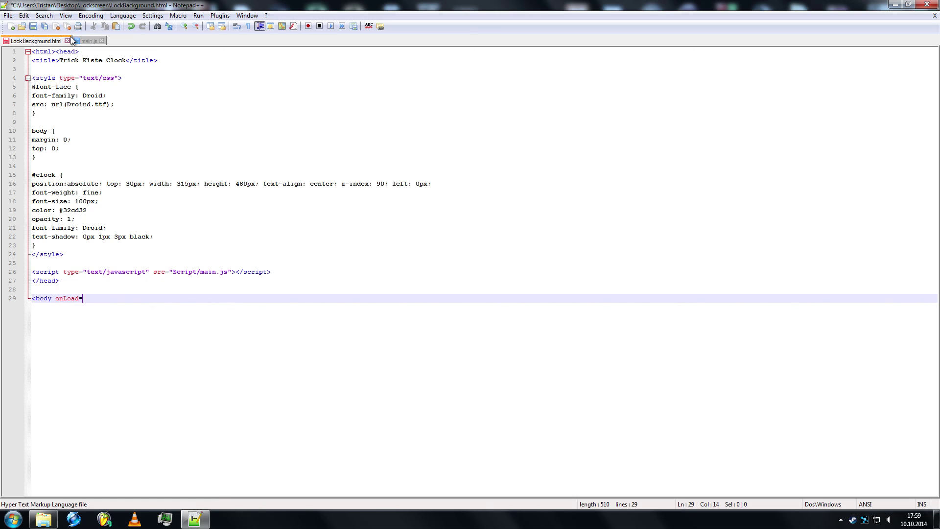
type("\"")
type("onLoad")
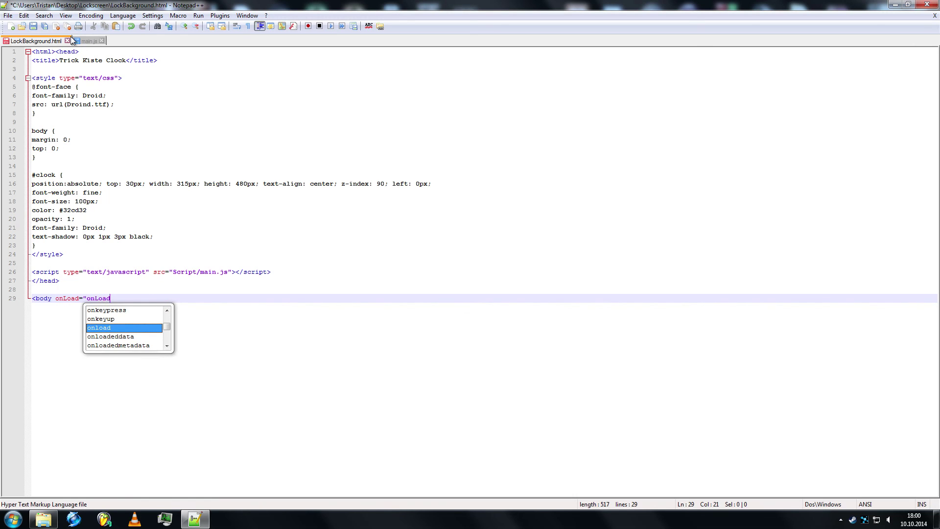
key("Return")
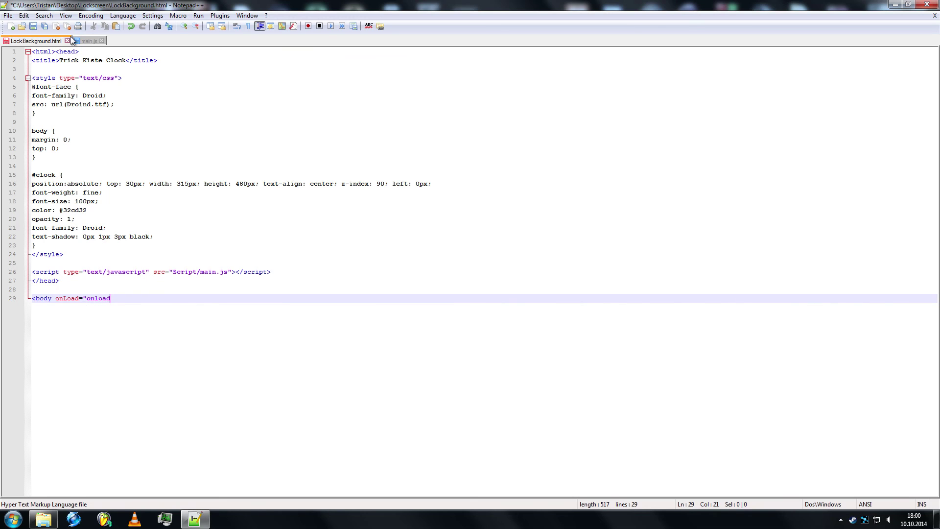
type("()\"")
key("Left")
key("Left")
key("Left")
Fix the body's call to onLoad() and start a new line after the body tag
key("BackSpace")
type("L")
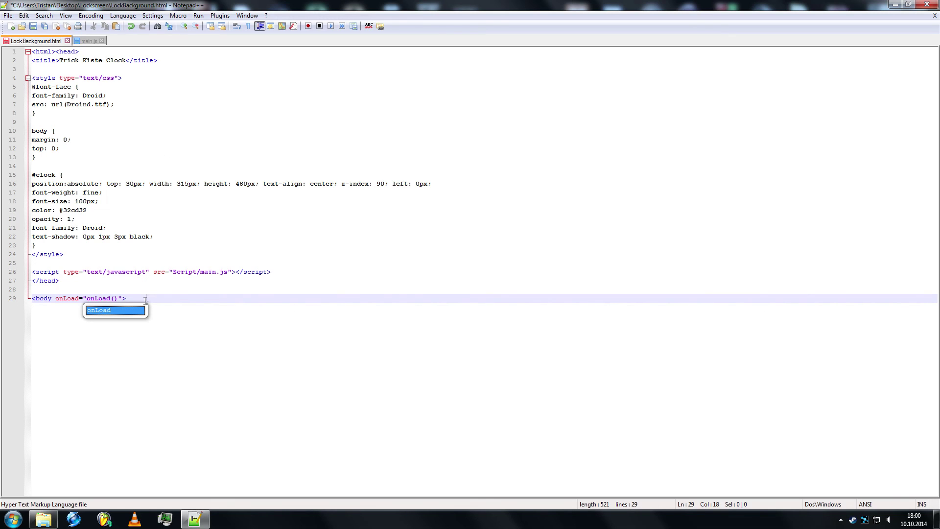
left_click(144, 298)
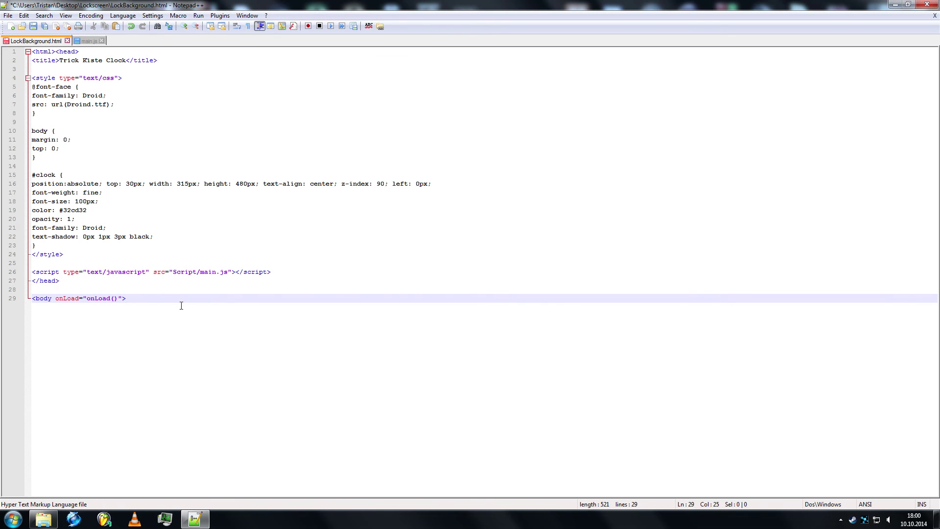
key("Return")
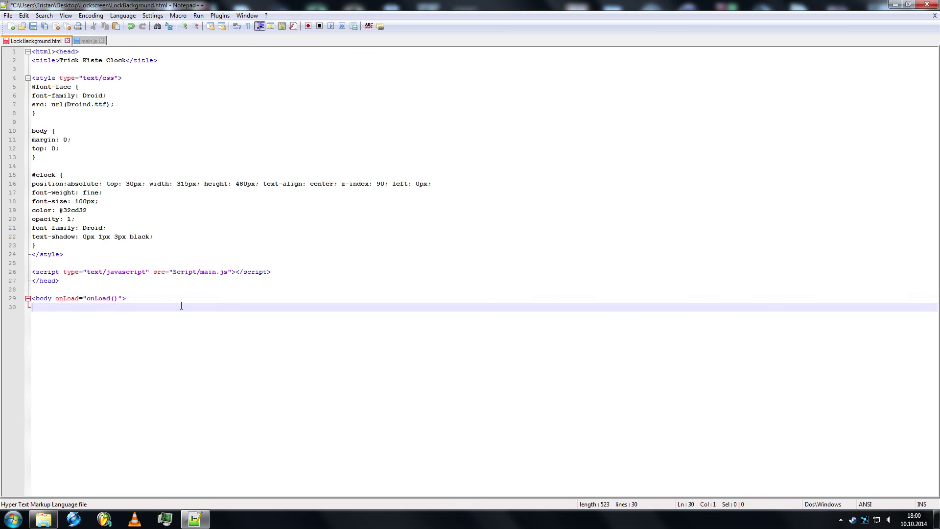
type("<div")
type(" id=\"")
type("clock\"")
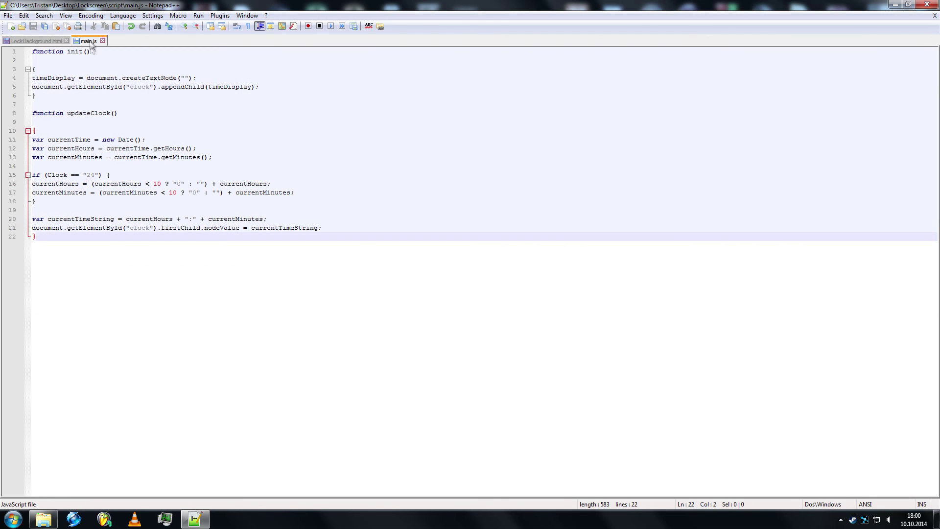
Add <div id="clock">, checking the clock id against main.js first
left_click(89, 40)
left_click(132, 86)
double_click(140, 86)
left_click(174, 87)
left_click(37, 40)
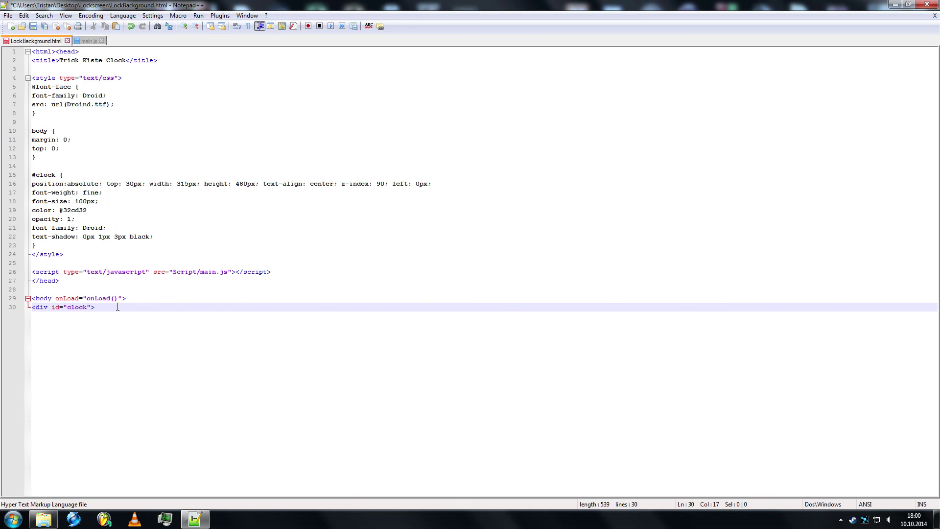
On line 31 write updateClock(); setInterval('updateClock()', 1000) and close with </script>
key("Return")
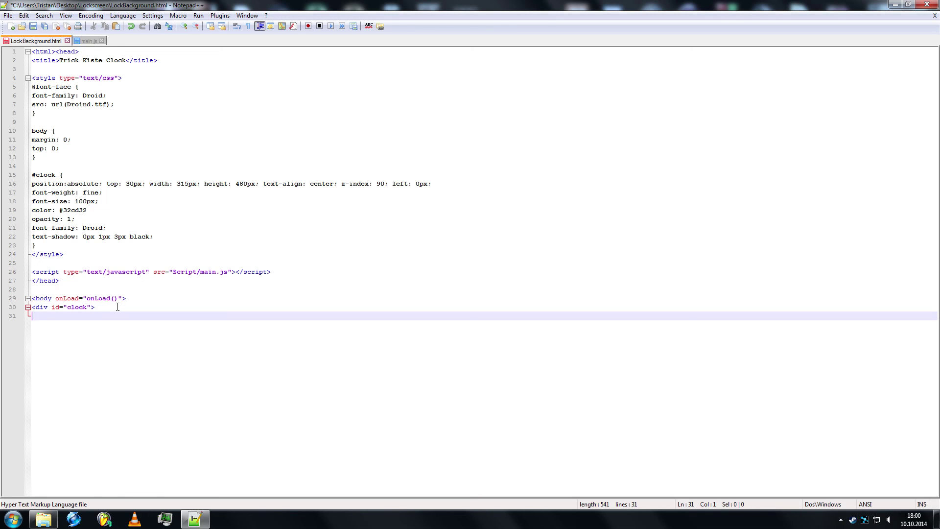
type("<script")
type(" language")
type("=")
type("\"Java")
type("Script")
type("\">")
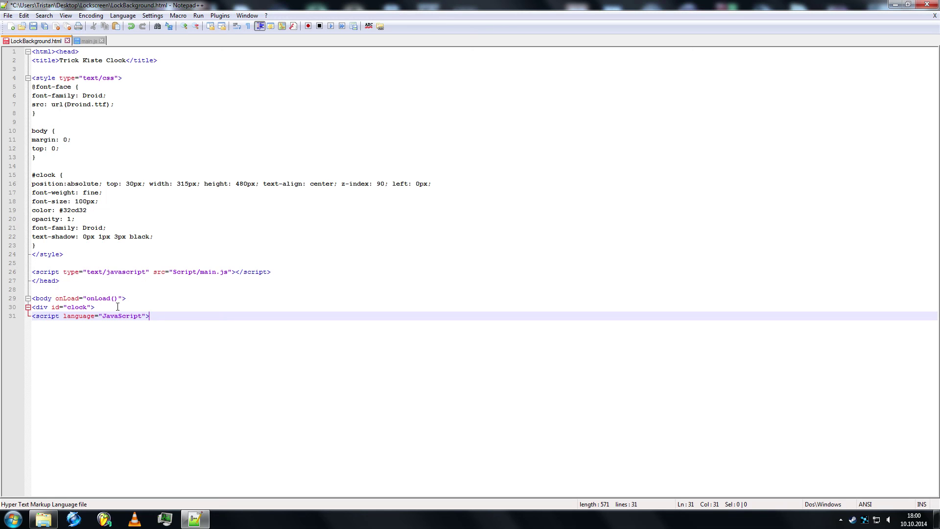
type("updated")
type("lock")
key("BackSpace")
key("BackSpace")
key("BackSpace")
type("Clock")
type("()")
type("; ")
type("set")
type("Interv")
type("a")
type("l")
type("(")
type("'")
type("upd")
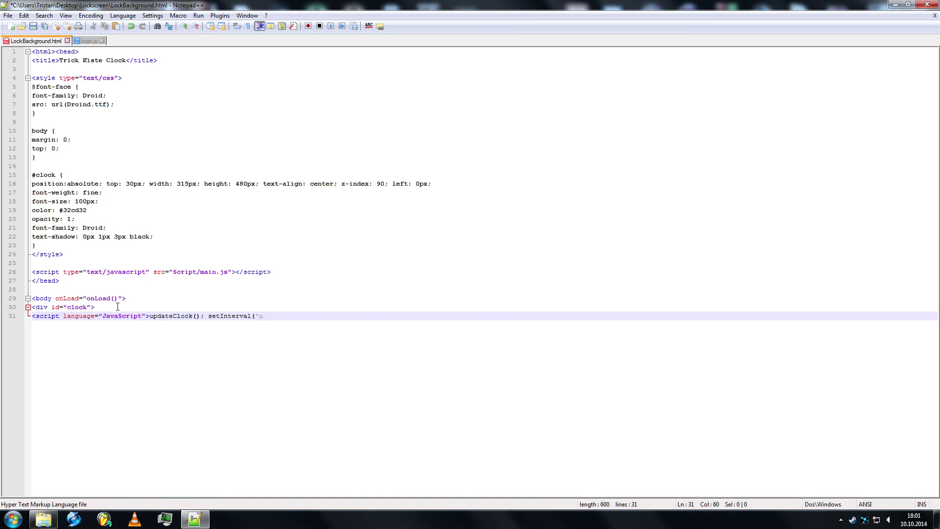
type("ateCl")
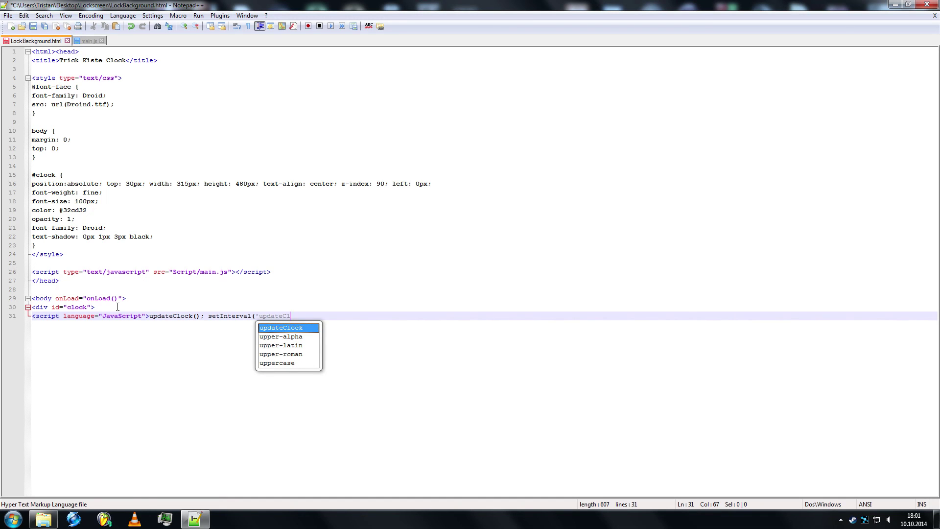
type("ock")
key("Escape")
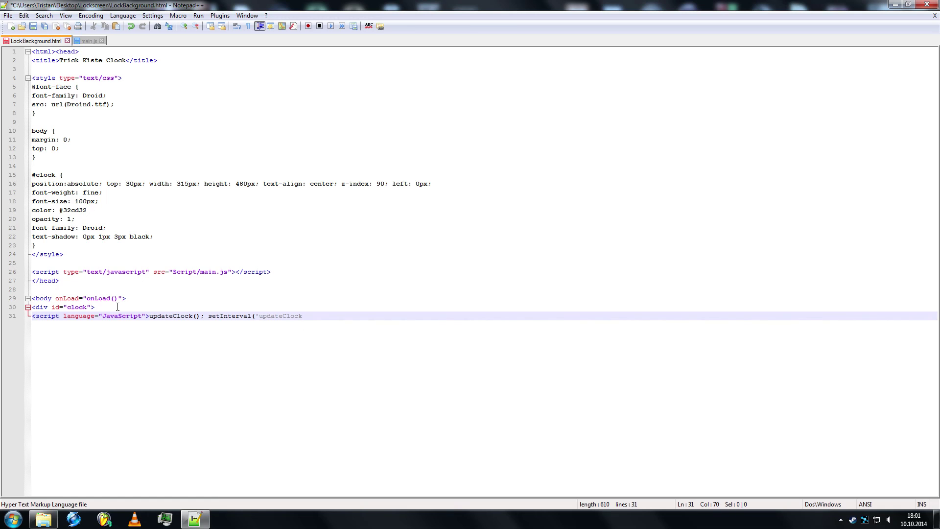
type("()")
type("'")
type(", ")
type("1000")
type(")")
type("<>")
type("/script>")
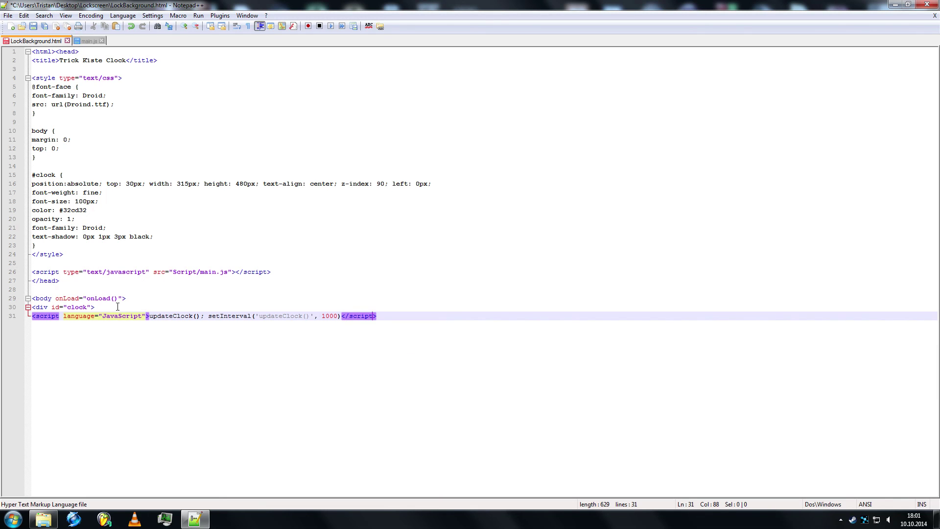
key("Right")
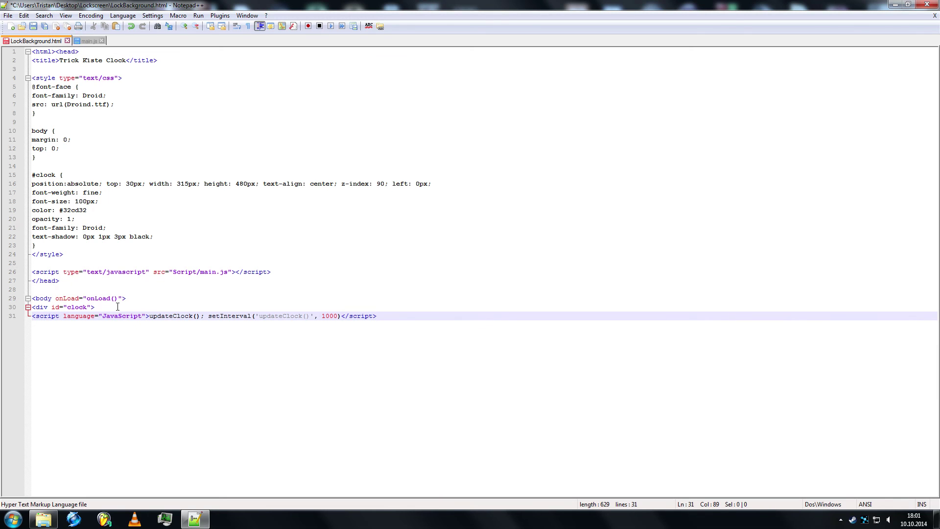
Add the </div>, </body> and </html> closing tags and save LockBackground.html
key("Return")
type("<>")
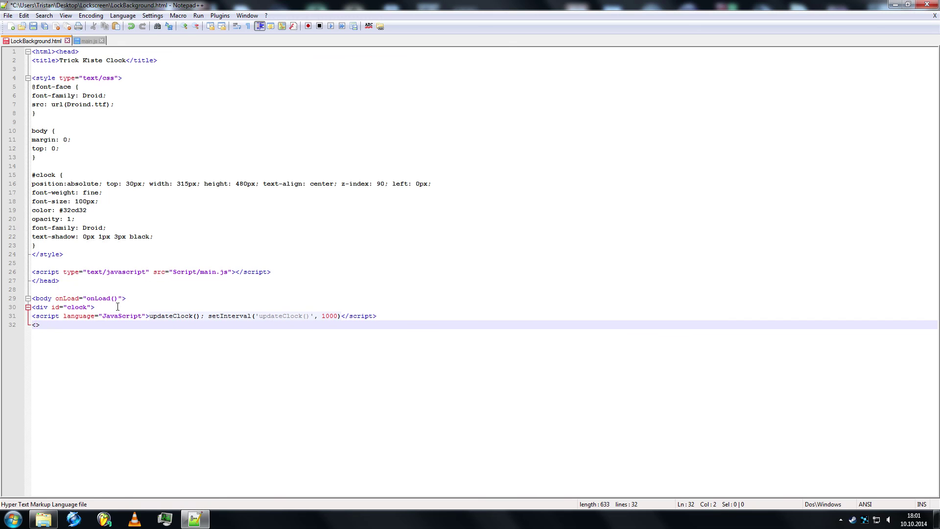
type("/div")
key("End")
key("Return")
type("<>/")
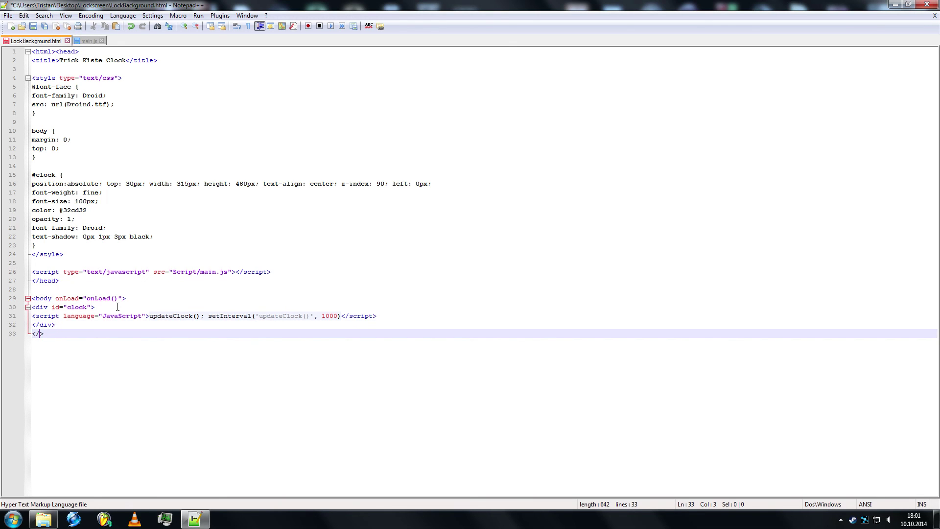
type("body")
type("/")
type("html>")
key("Return")
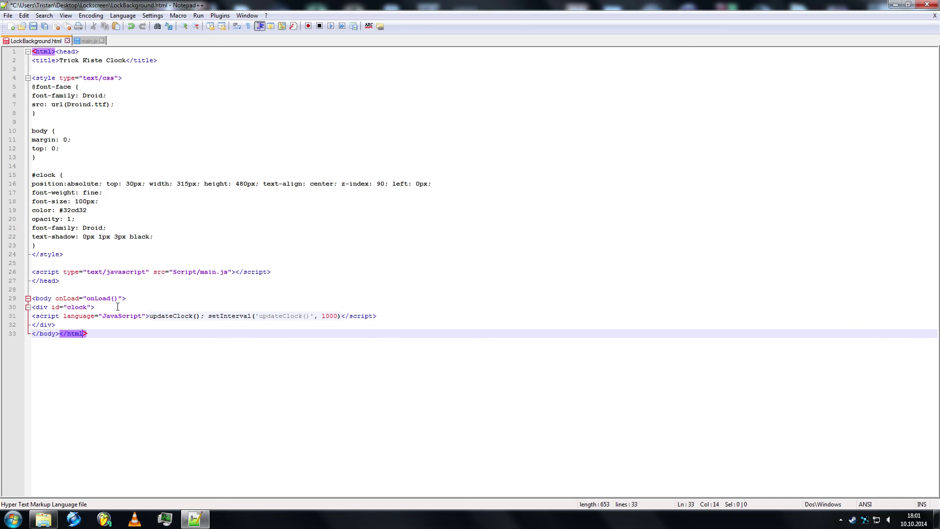
key("End")
key("ctrl+s")
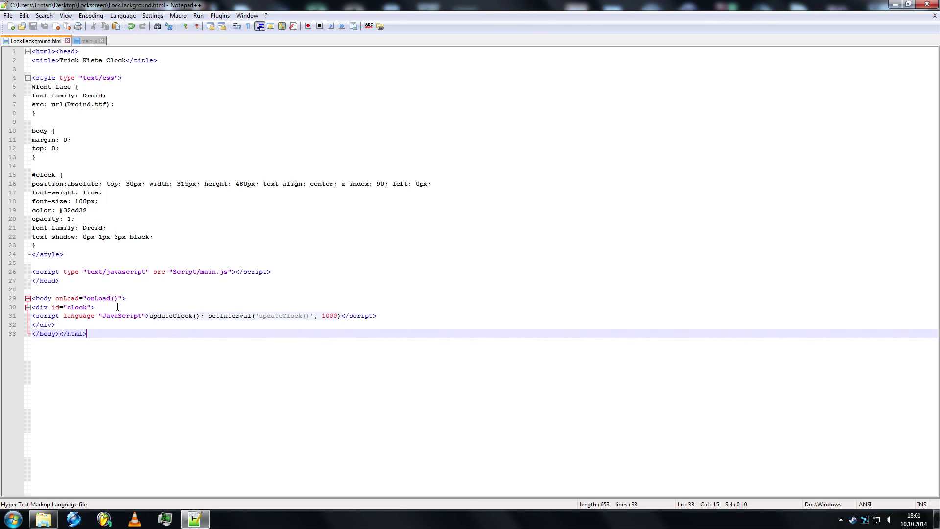
left_click(89, 41)
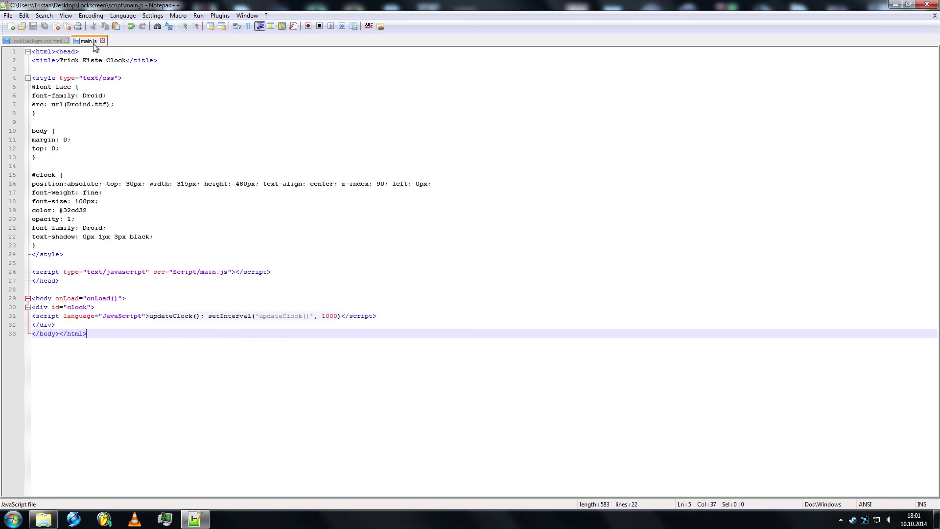
left_click_drag(148, 140, 103, 140)
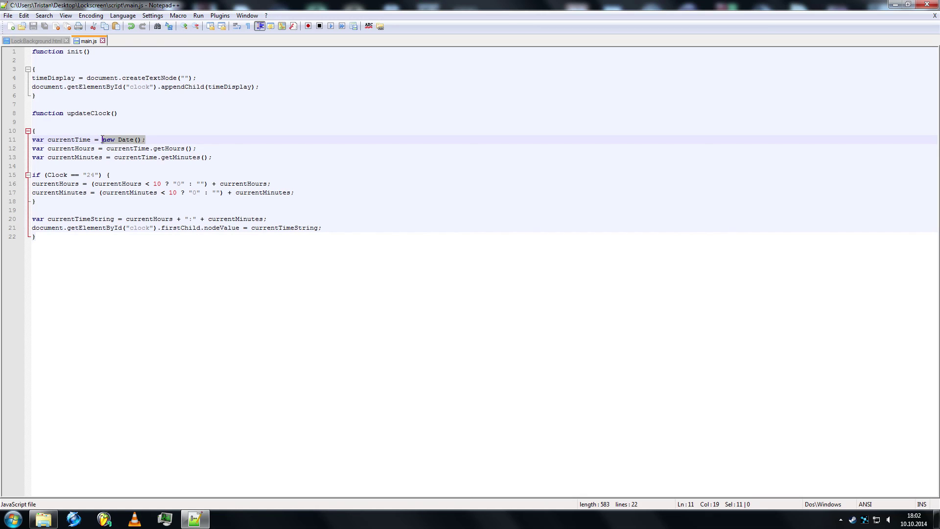
left_click(149, 139)
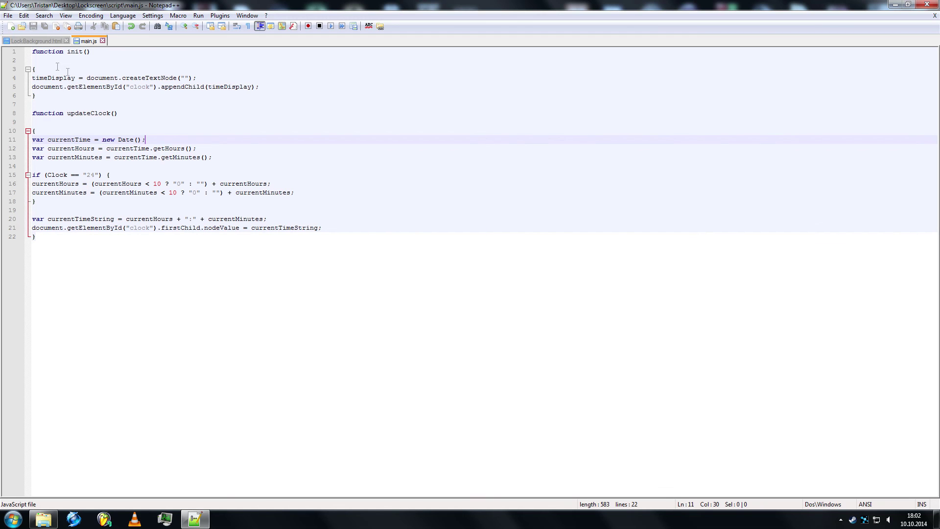
left_click(36, 40)
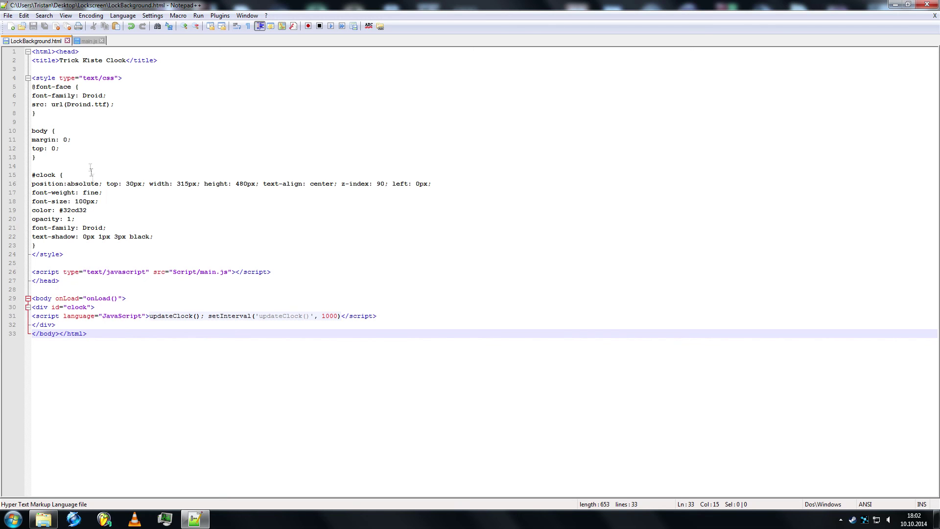
left_click(158, 236)
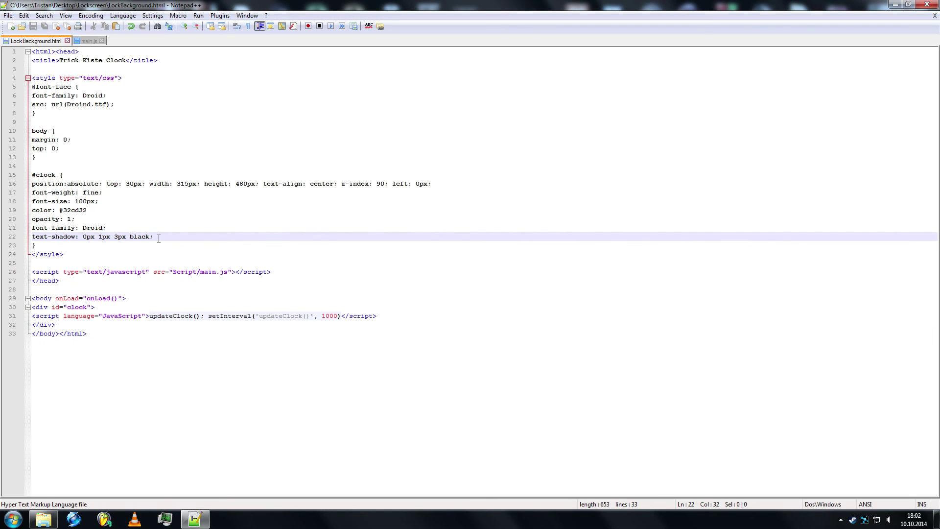